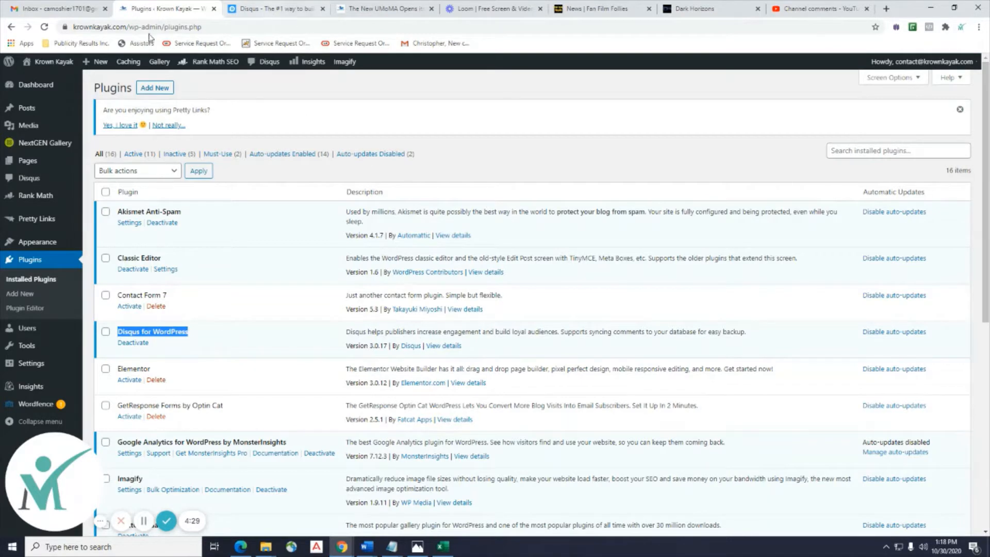
# - Search the WordPress plugin directory for "Disqus for WordPress"
pyautogui.click(145, 89)
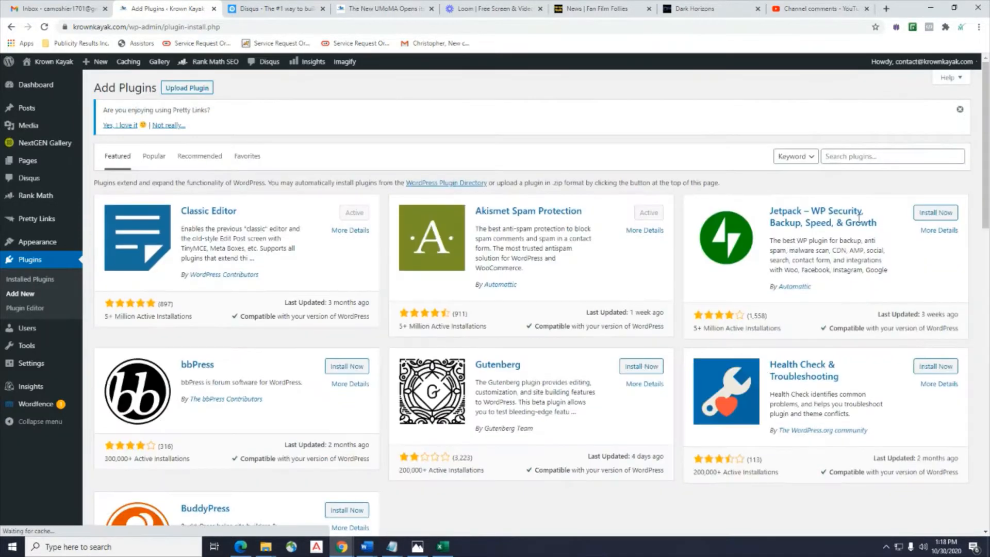
pyautogui.click(904, 158)
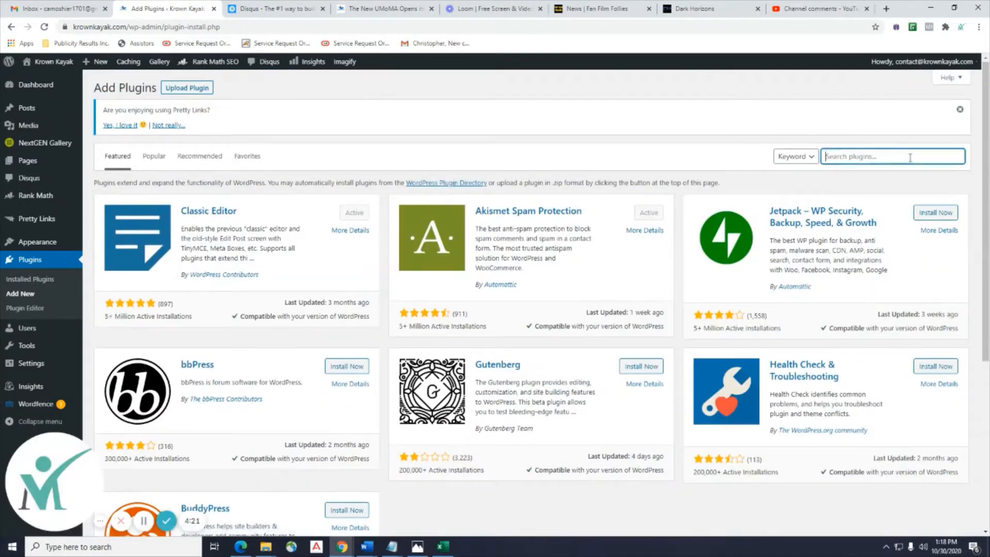
pyautogui.write('Disqus for WordPress')
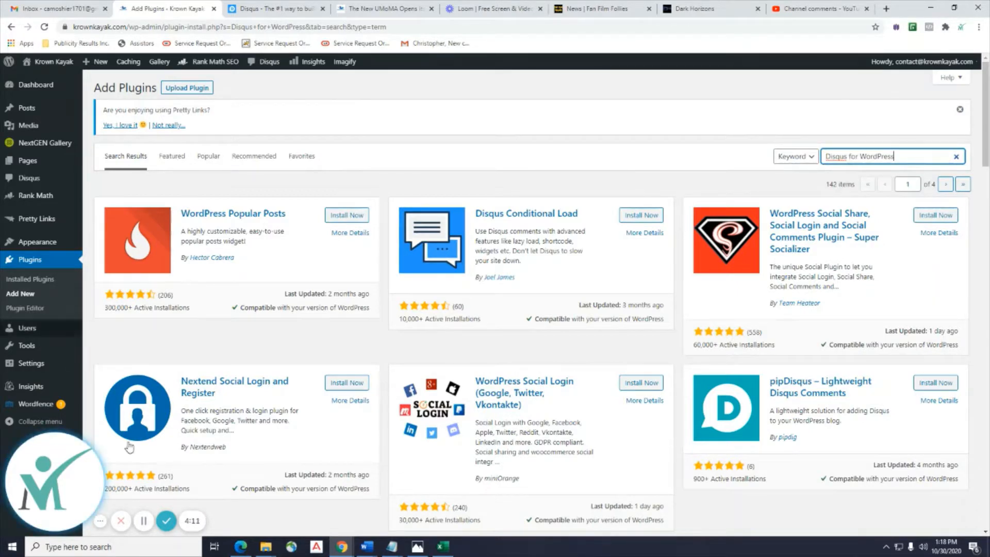
# - Look through the plugin search results for the Disqus Comment System plugin
pyautogui.scroll(-8, 567, 226)
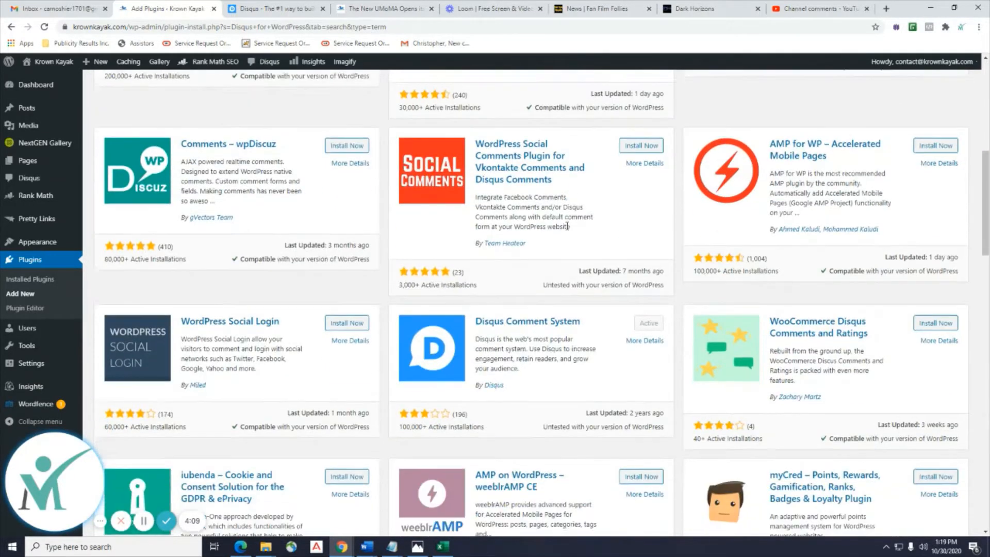
pyautogui.scroll(-2, 567, 225)
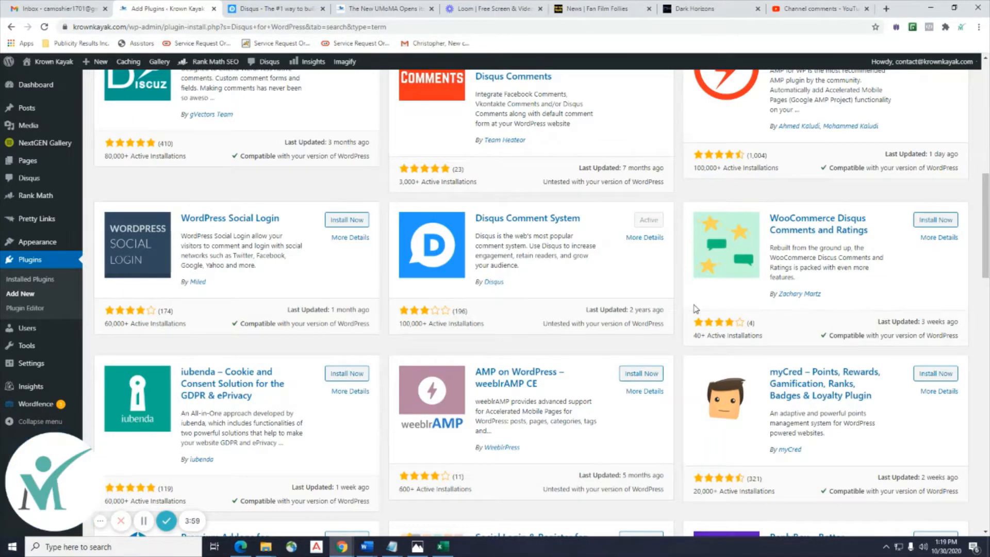
pyautogui.scroll(10, 696, 309)
pyautogui.scroll(-10, 695, 309)
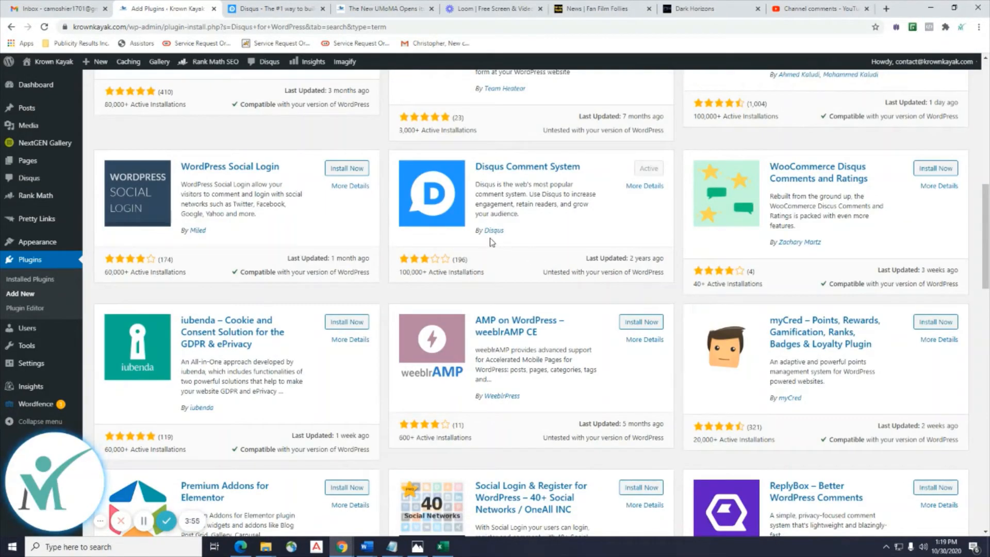
pyautogui.scroll(5, 492, 242)
pyautogui.scroll(5, 491, 242)
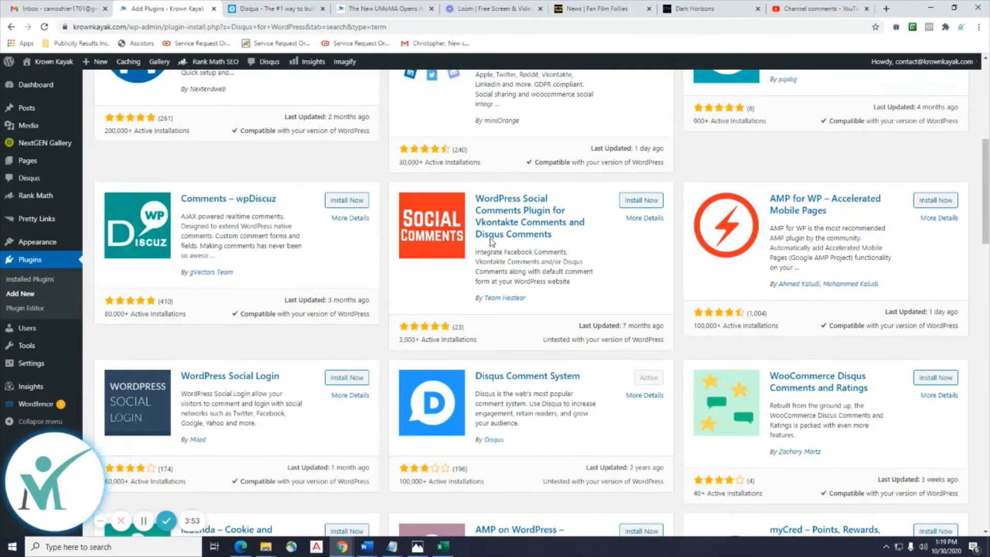
pyautogui.scroll(2, 491, 242)
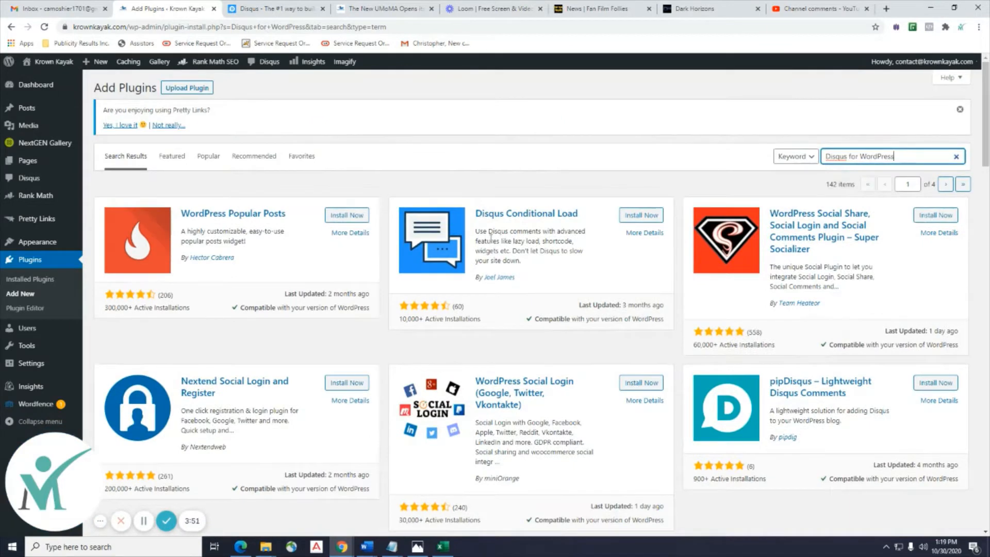
pyautogui.scroll(-8, 490, 237)
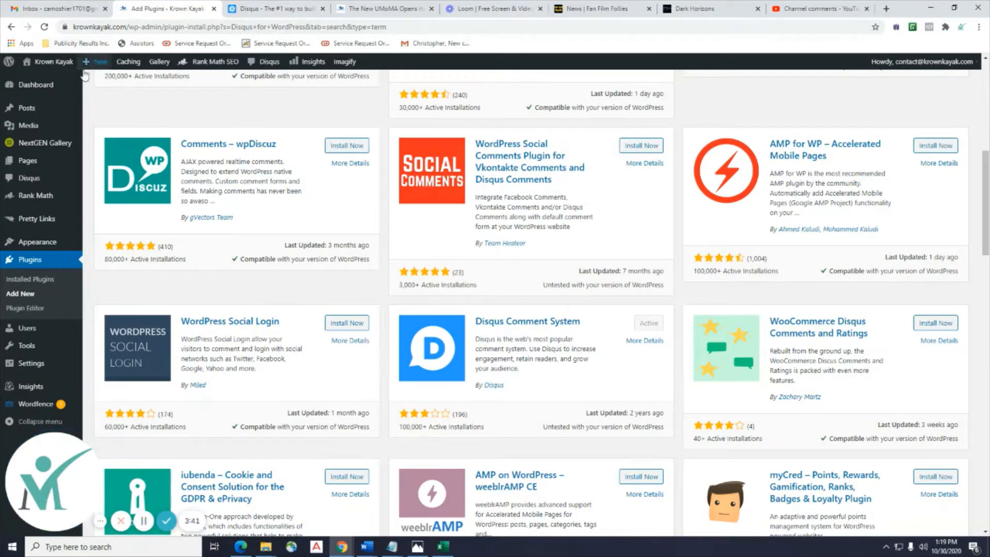
# - Switch to the Disqus website, log out of the current account and bring up the signup form
pyautogui.click(258, 10)
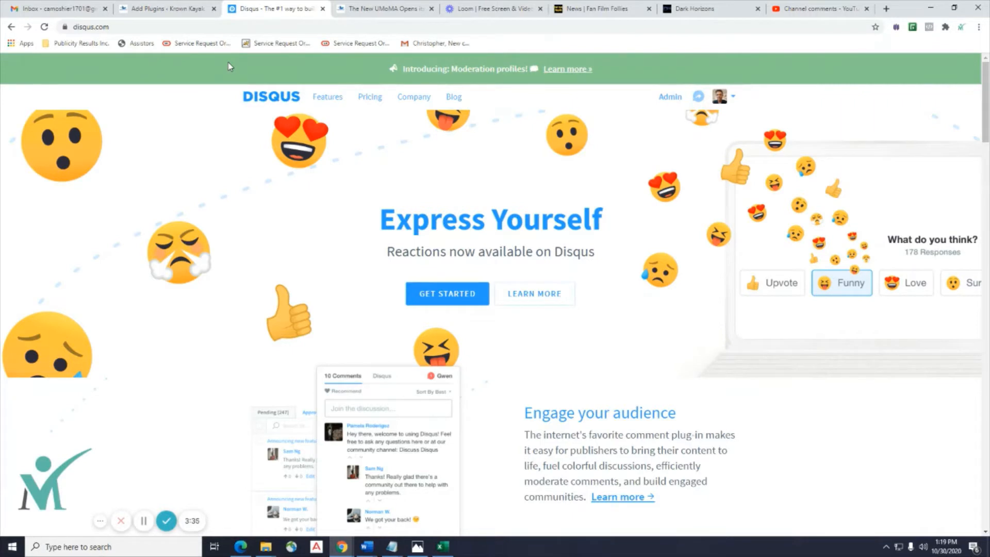
pyautogui.click(733, 98)
pyautogui.click(701, 181)
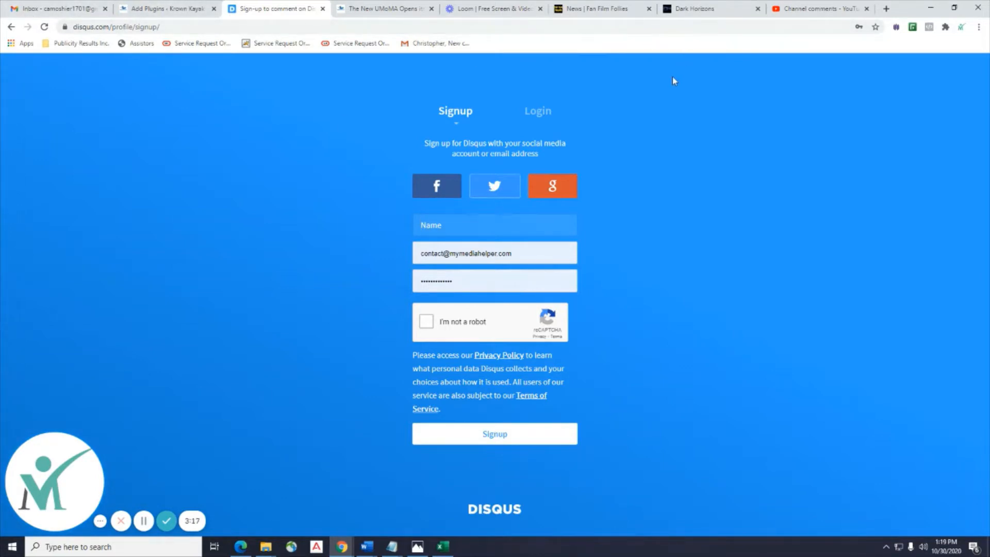
# - Log in to Disqus with the prefilled account credentials and choose "I want to comment on sites"
pyautogui.click(535, 123)
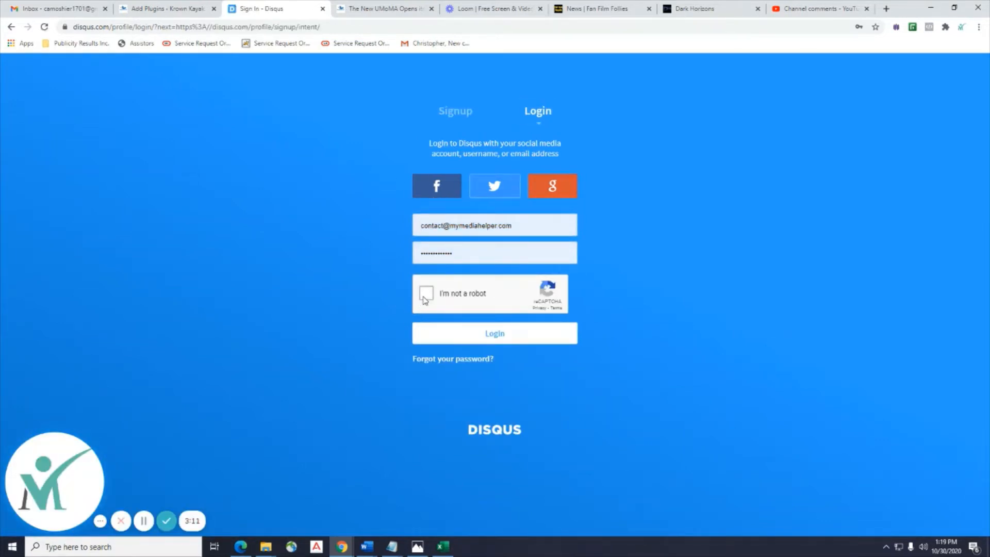
pyautogui.click(503, 340)
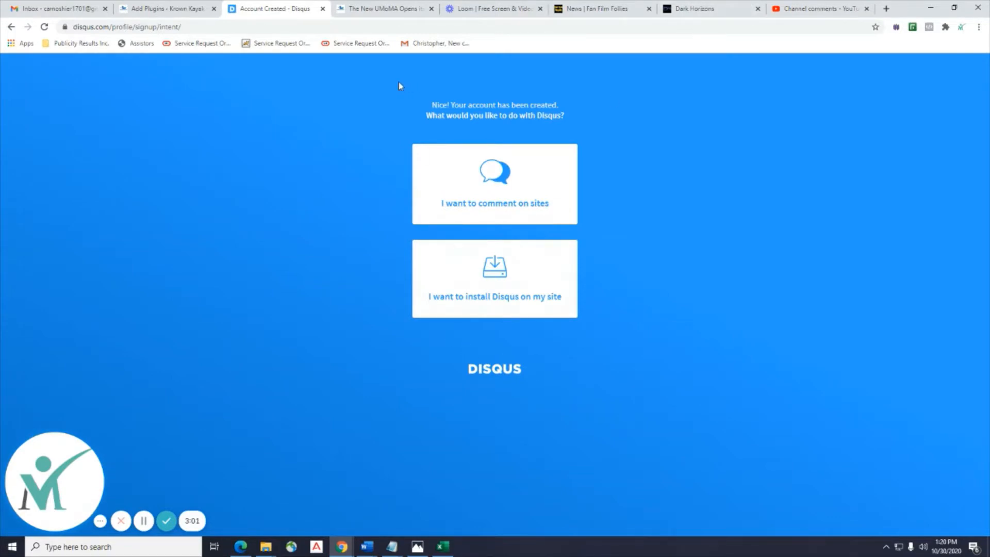
pyautogui.click(477, 185)
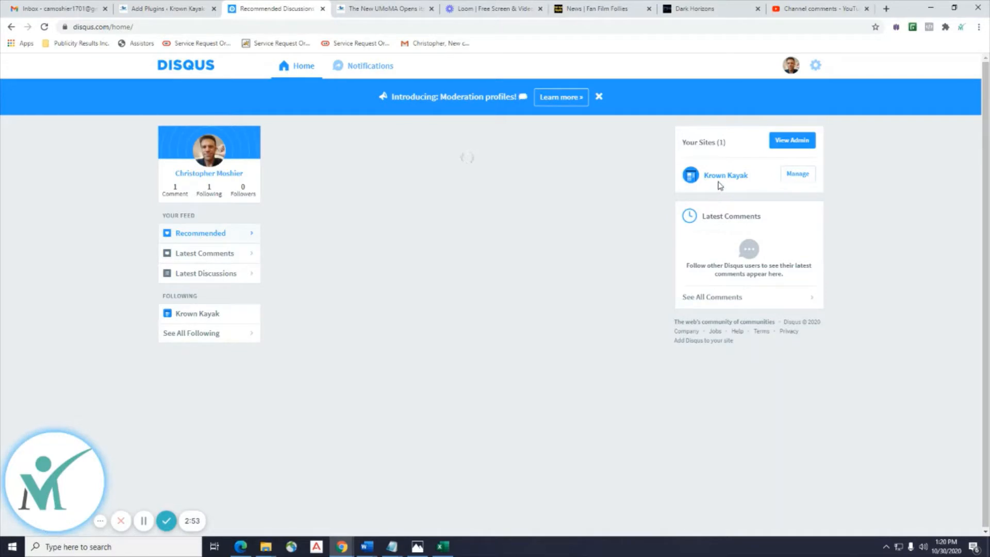
# - Return to the WordPress admin, open the Disqus plugin page and review its Reinstall and Site Configuration sections
pyautogui.click(153, 7)
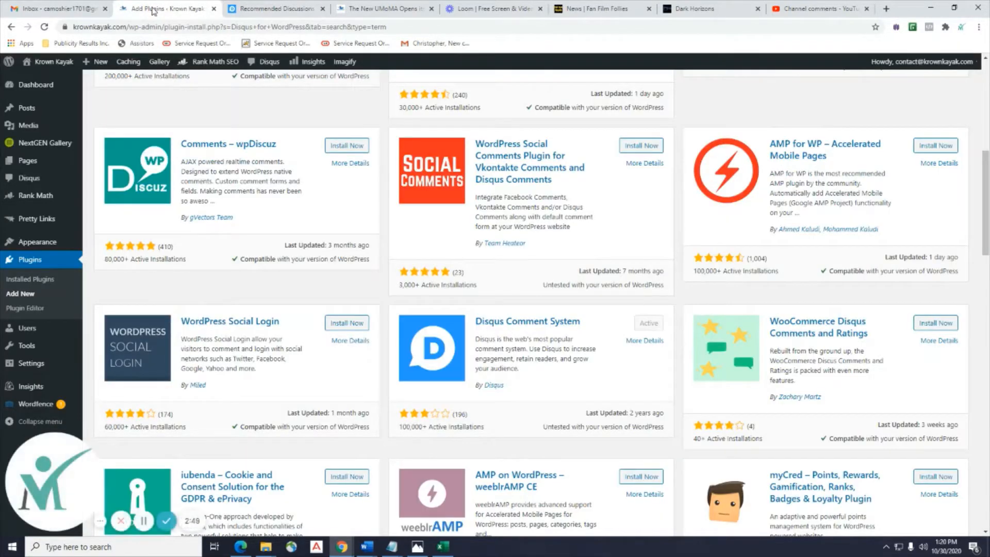
pyautogui.click(31, 178)
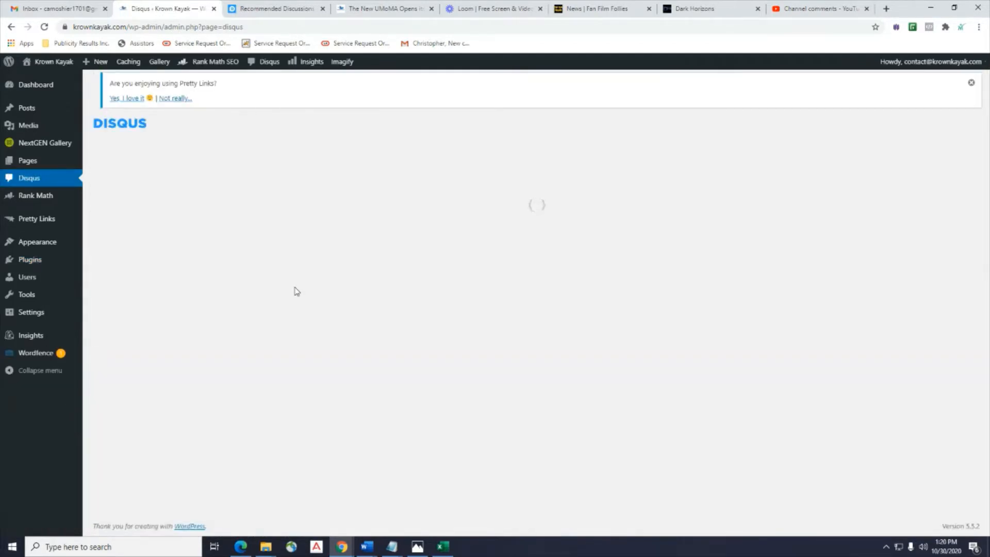
pyautogui.scroll(-2, 297, 291)
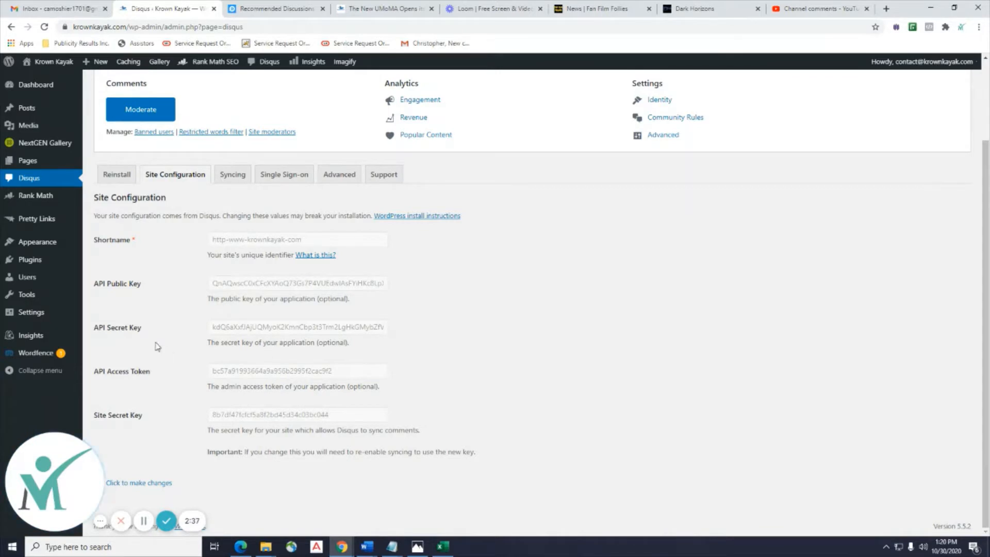
pyautogui.click(116, 174)
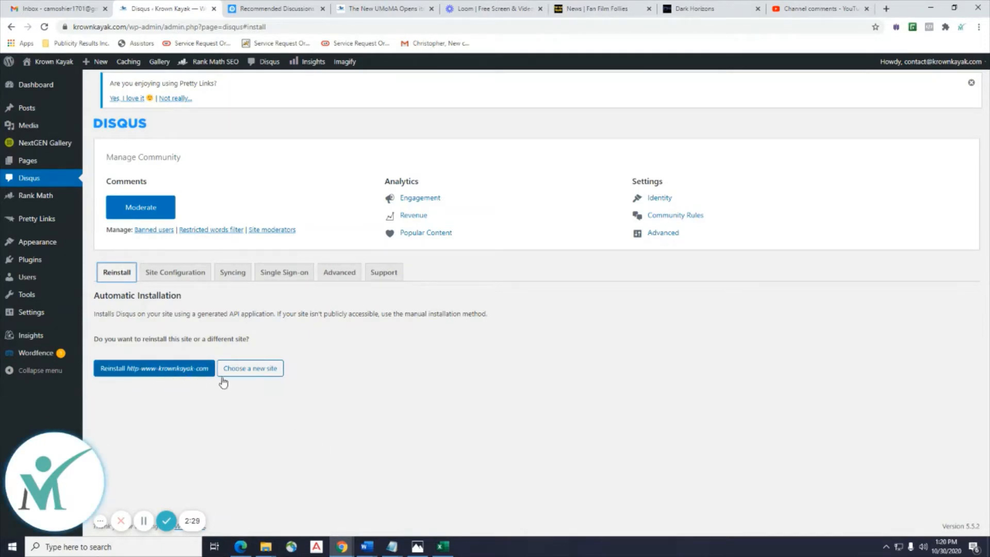
pyautogui.click(176, 272)
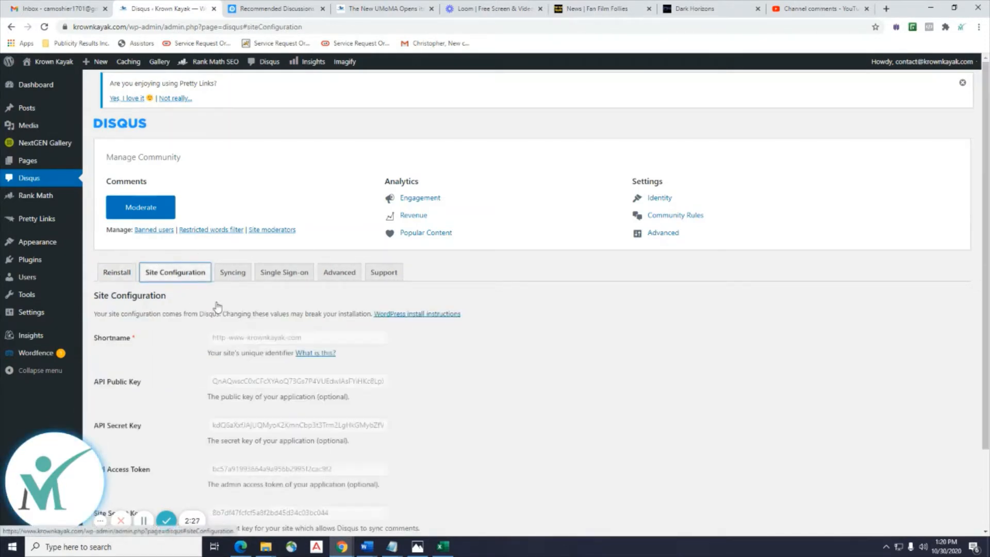
pyautogui.scroll(-1, 239, 331)
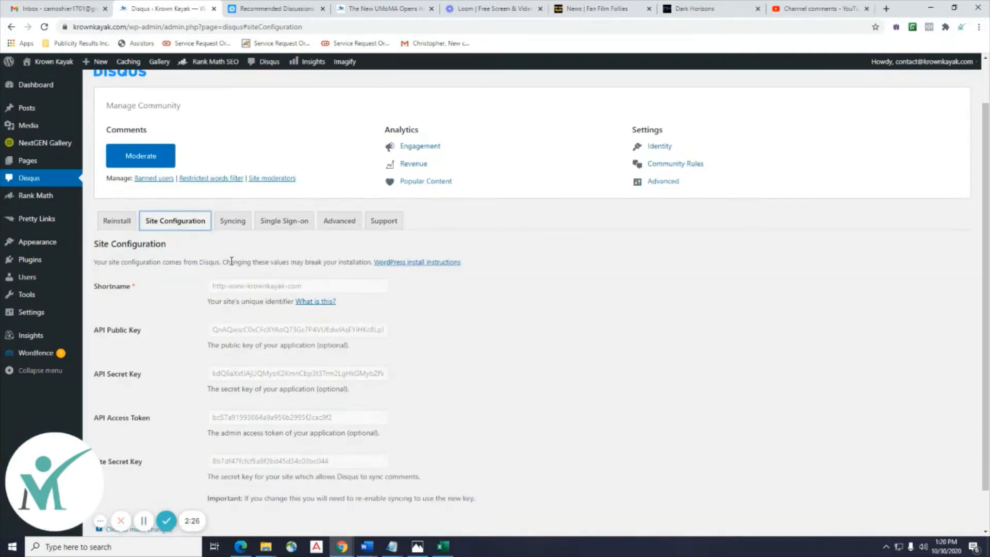
# - Review the Disqus plugin's Syncing, Single Sign-on, Advanced and Support sections, and return to the Reinstall options
pyautogui.click(232, 220)
pyautogui.scroll(-1, 452, 301)
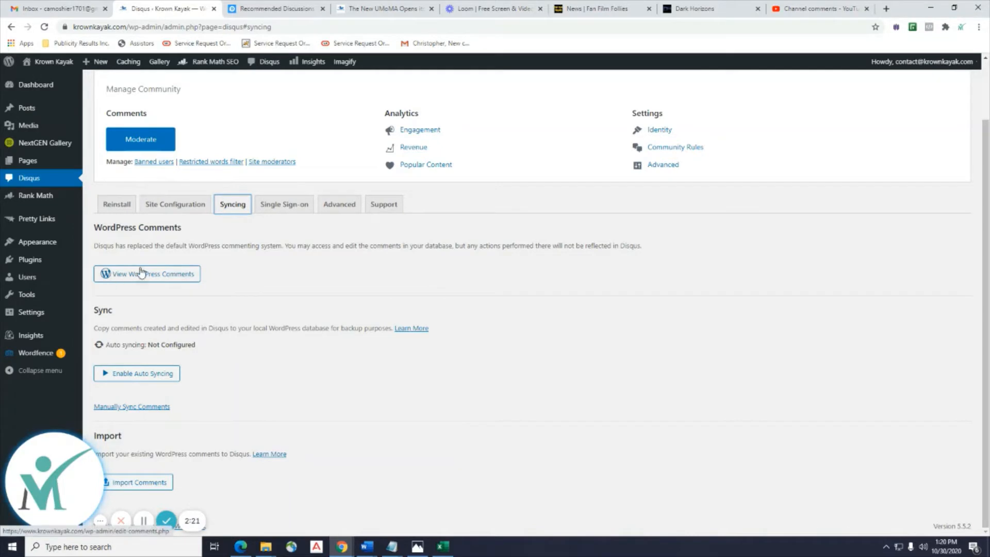
pyautogui.click(269, 212)
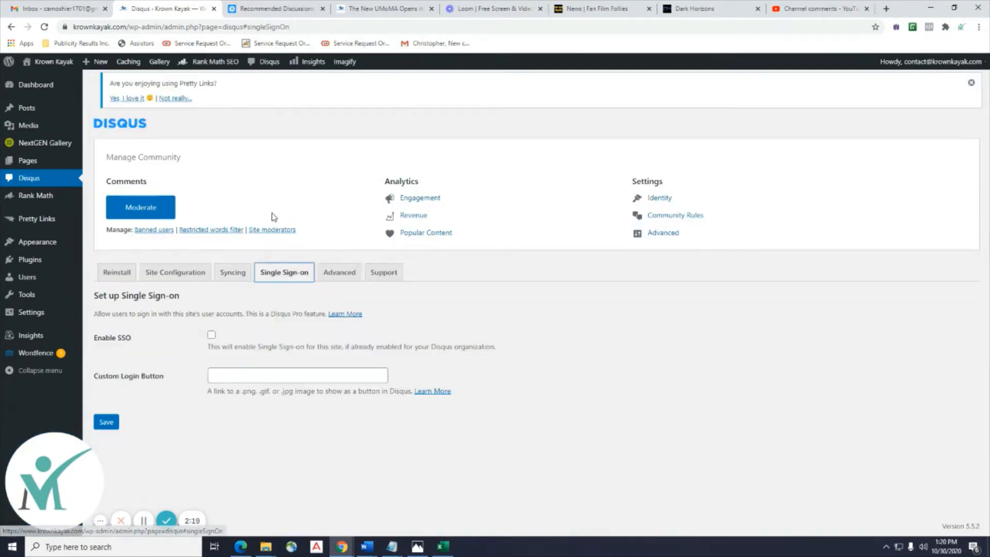
pyautogui.click(335, 277)
pyautogui.click(384, 273)
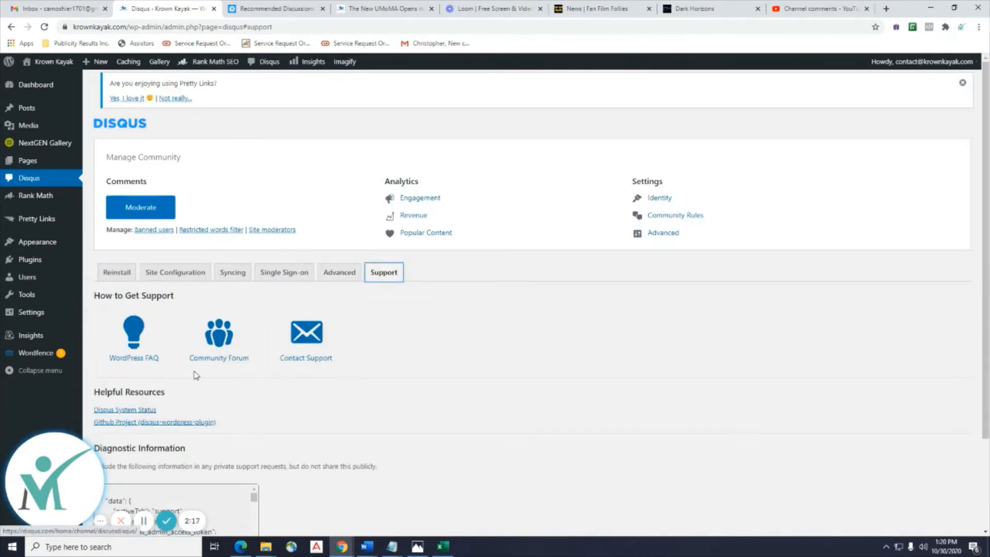
pyautogui.scroll(-2, 157, 342)
pyautogui.click(173, 169)
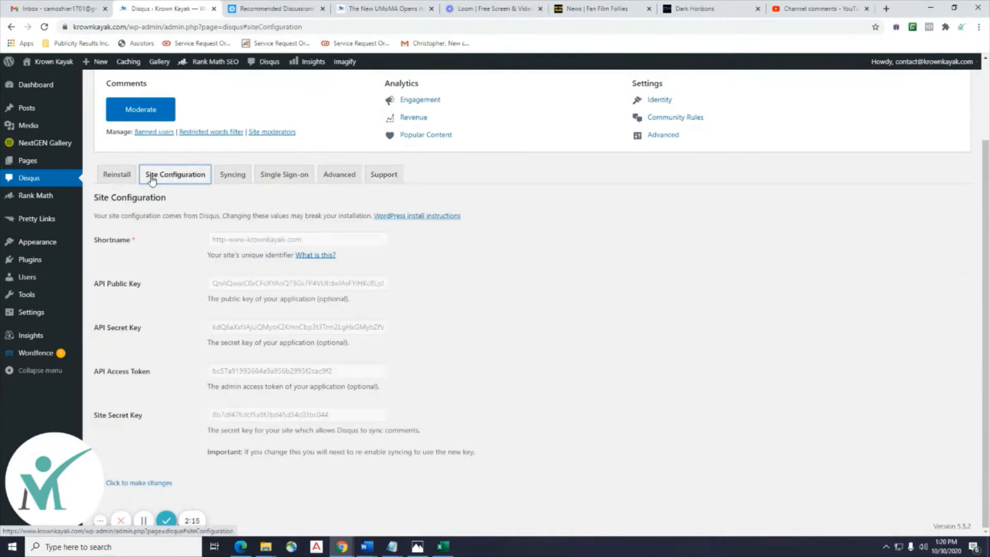
pyautogui.click(116, 175)
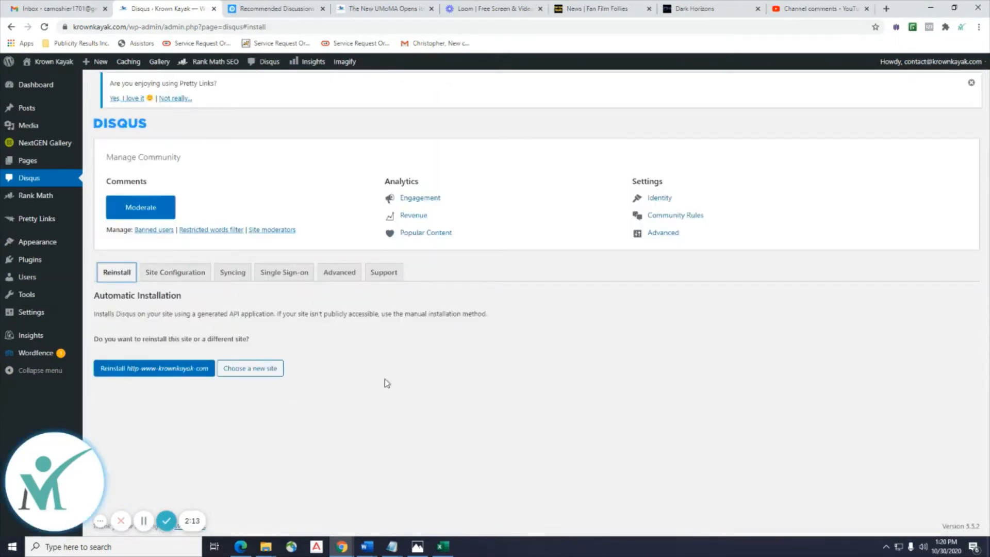
# - Open the published "Hello world!" post in a new browser tab and examine its Disqus comment section
pyautogui.moveTo(49, 147)
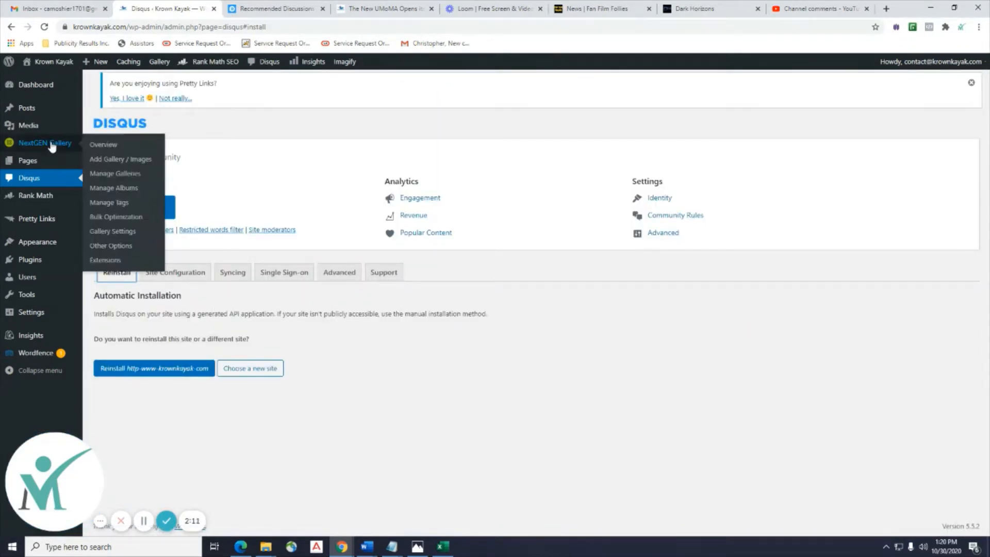
pyautogui.click(28, 108)
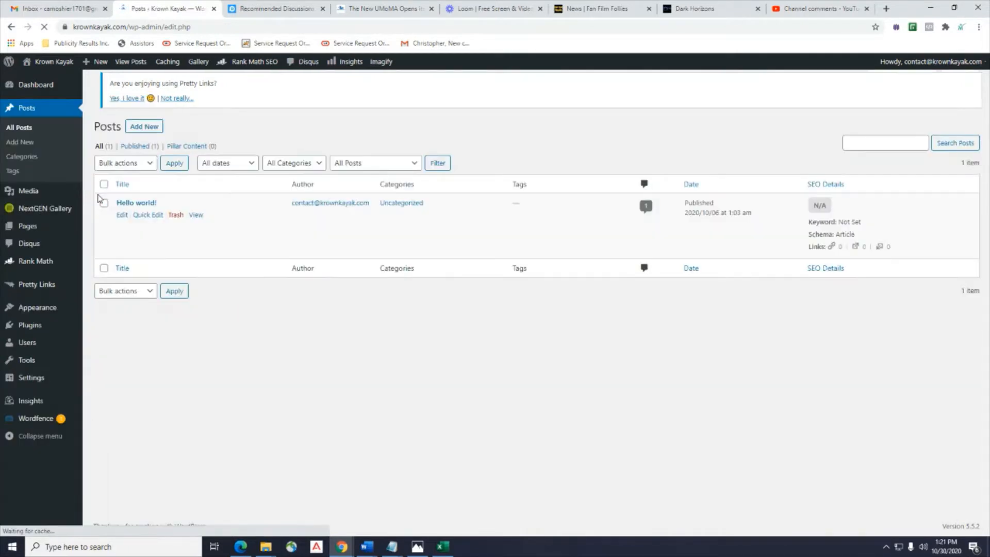
pyautogui.rightClick(196, 225)
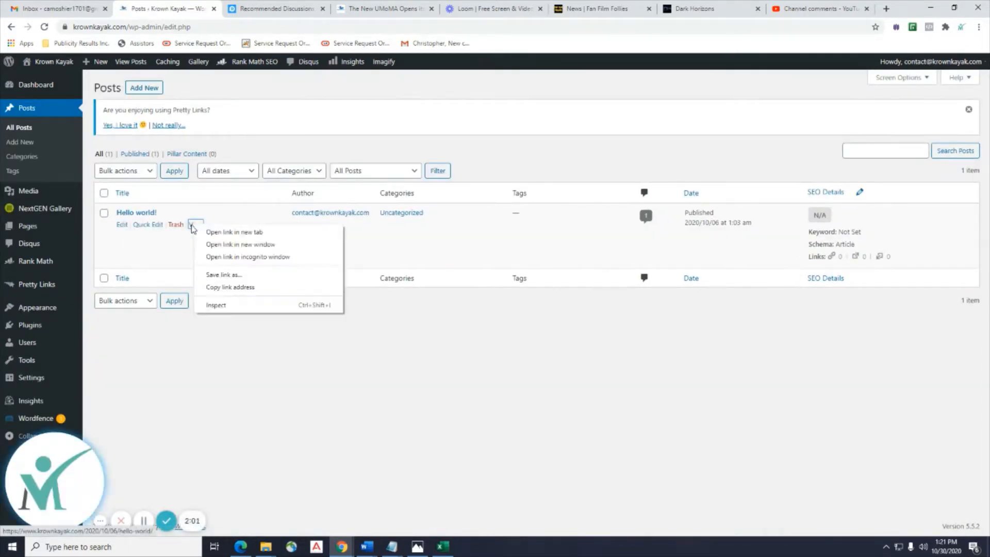
pyautogui.click(237, 230)
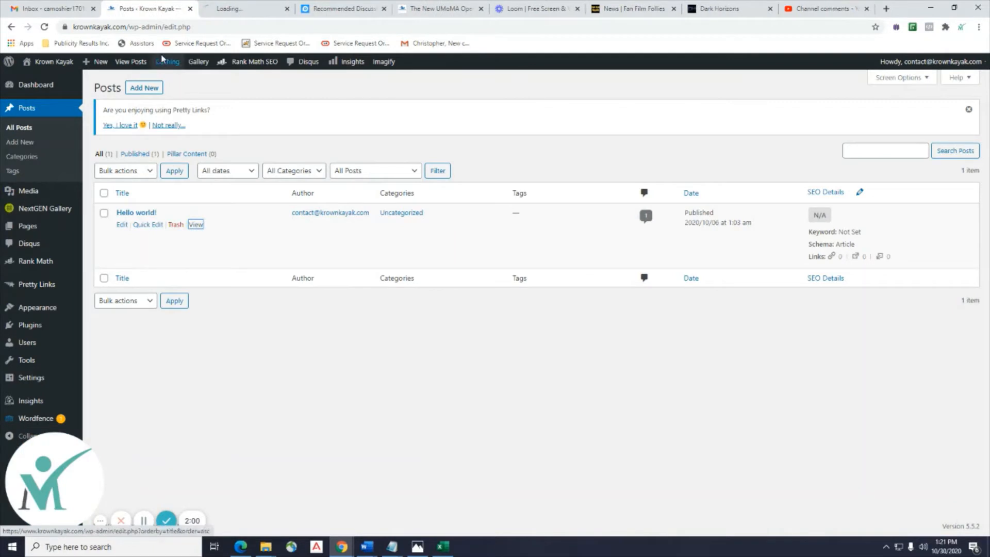
pyautogui.click(223, 15)
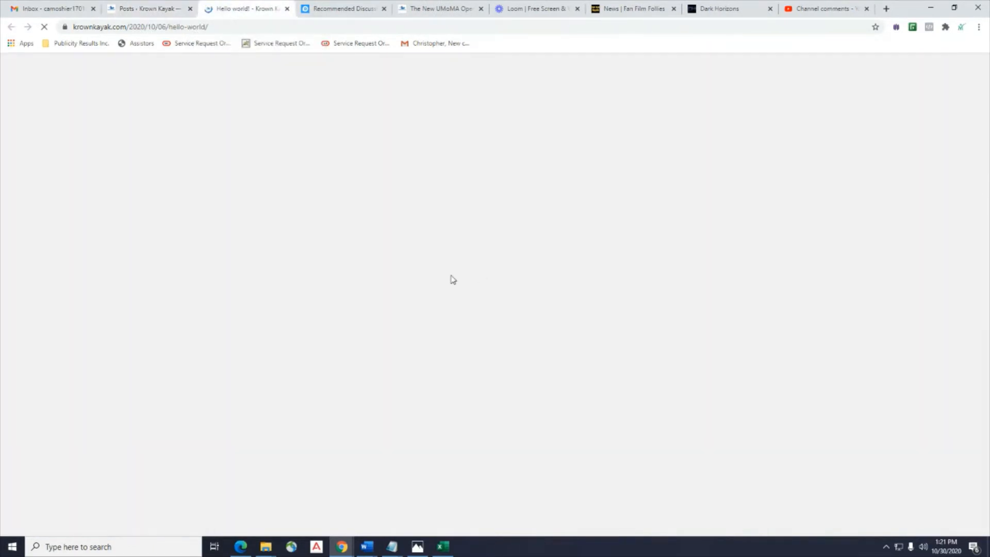
pyautogui.scroll(-4, 714, 234)
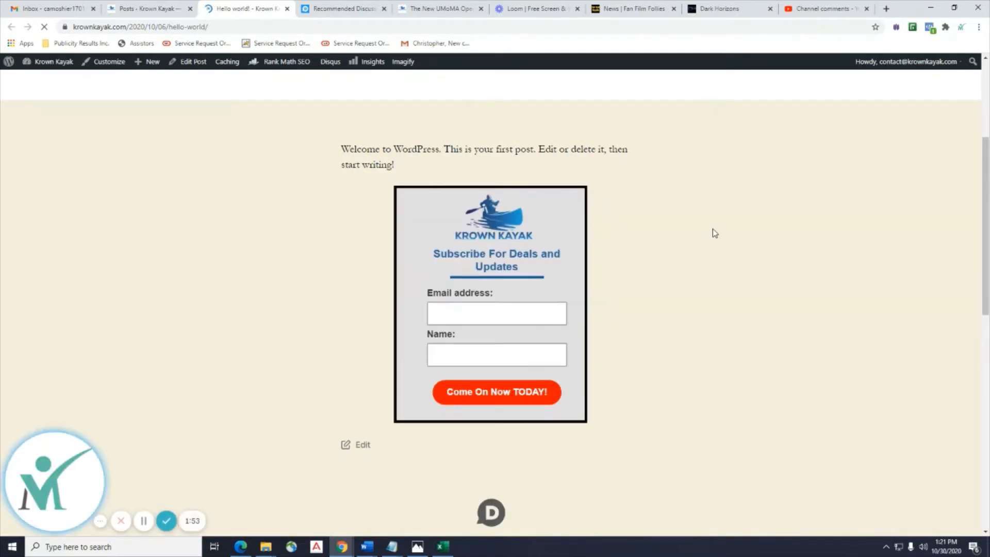
pyautogui.scroll(-4, 713, 232)
pyautogui.scroll(-10, 711, 229)
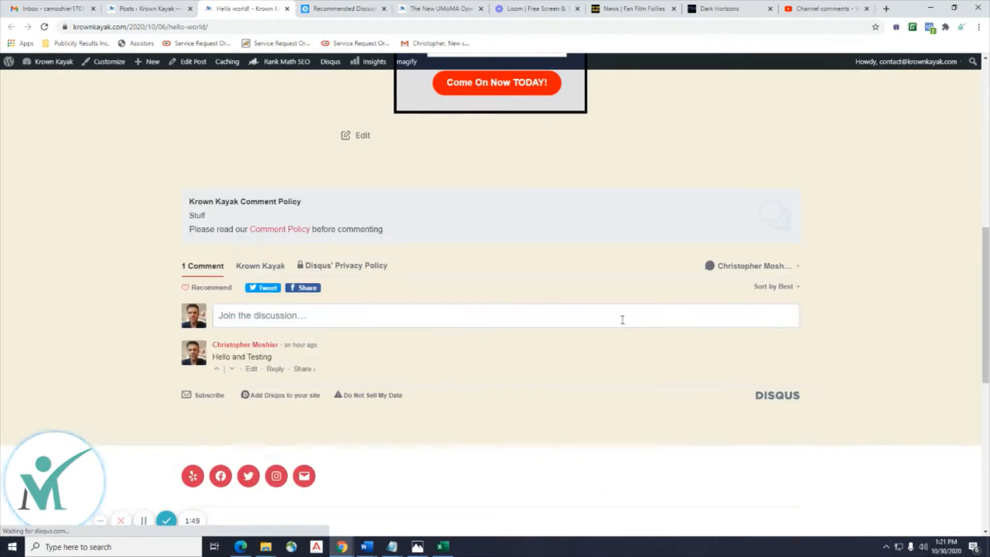
pyautogui.scroll(-1, 617, 316)
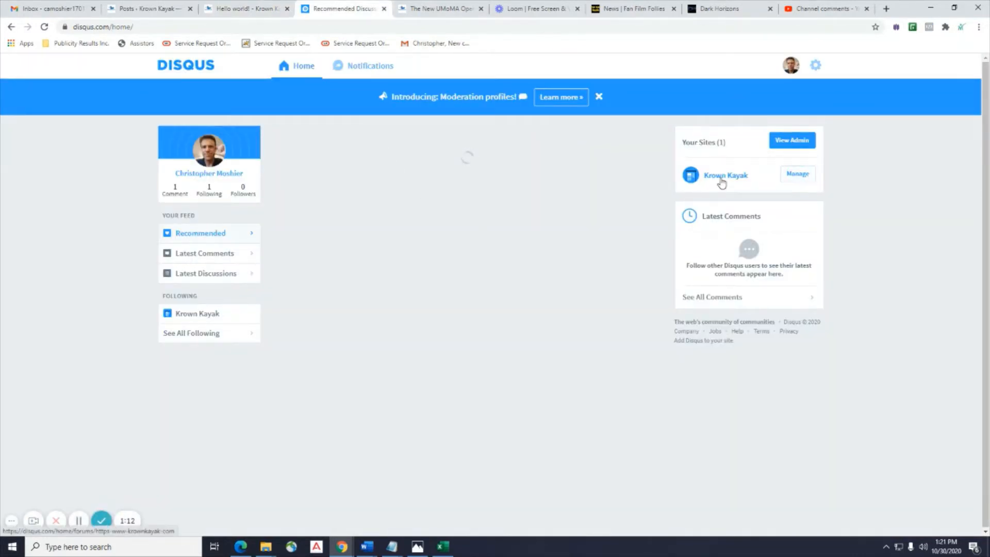
# - Open the Disqus admin settings for the My Media Helper organization and start adding a new site
pyautogui.click(789, 147)
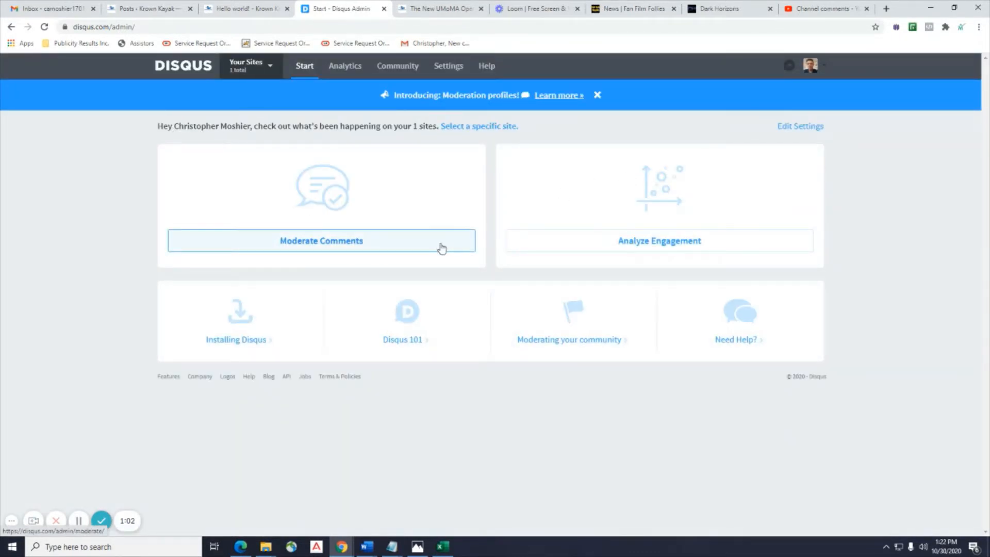
pyautogui.click(452, 69)
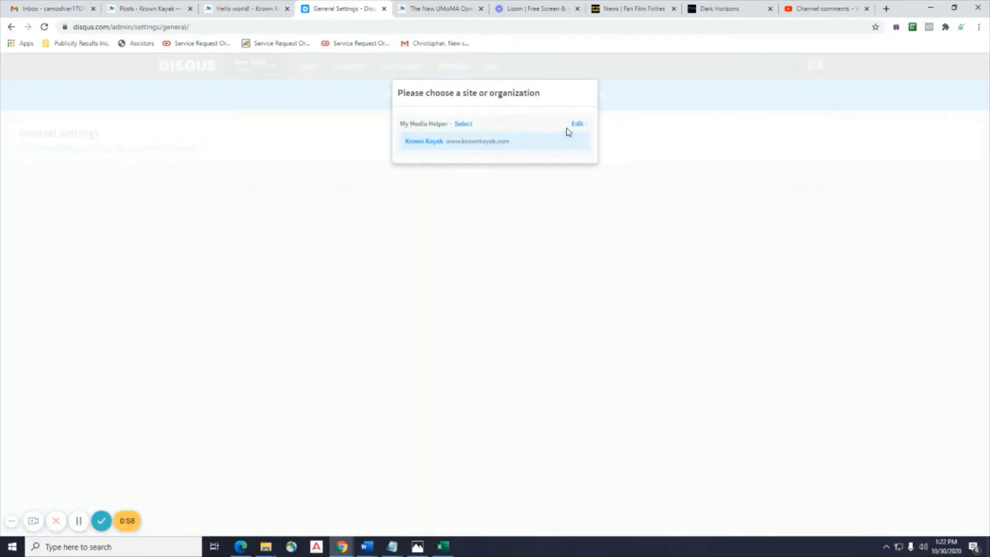
pyautogui.click(463, 124)
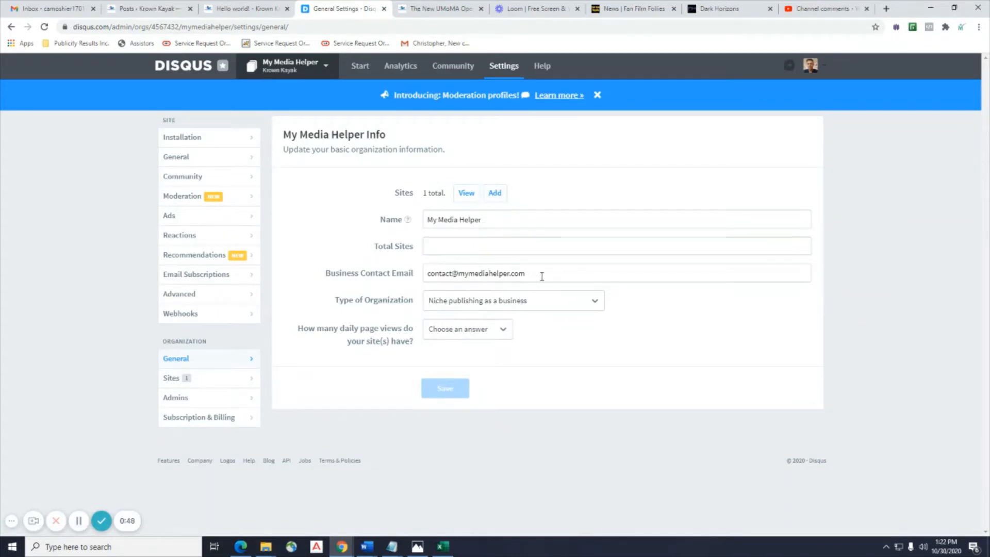
pyautogui.click(503, 332)
pyautogui.click(496, 198)
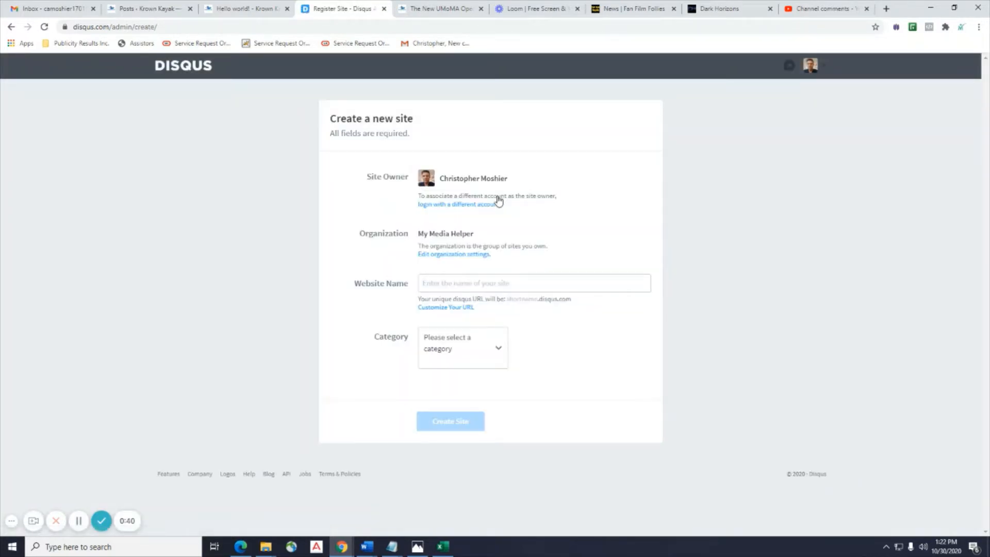
# - Create a new Disqus site with the category Business and the website name My Media Helper
pyautogui.click(499, 346)
pyautogui.scroll(-1, 475, 415)
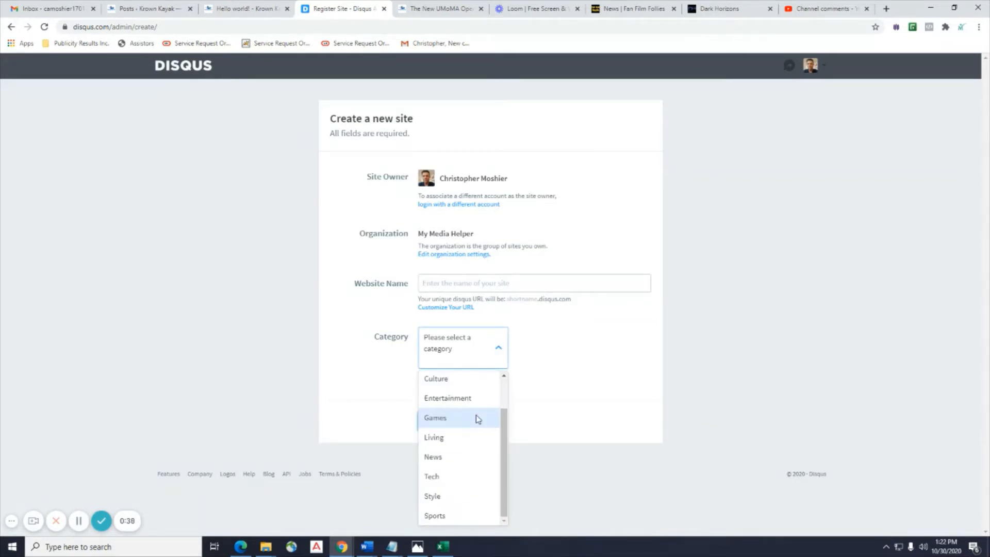
pyautogui.scroll(1, 482, 456)
pyautogui.scroll(-1, 481, 455)
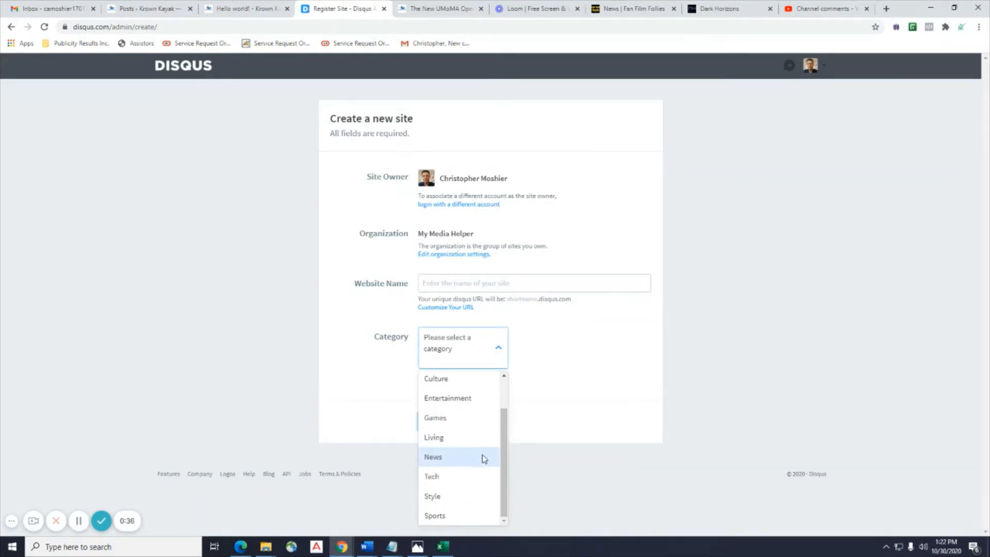
pyautogui.scroll(1, 483, 458)
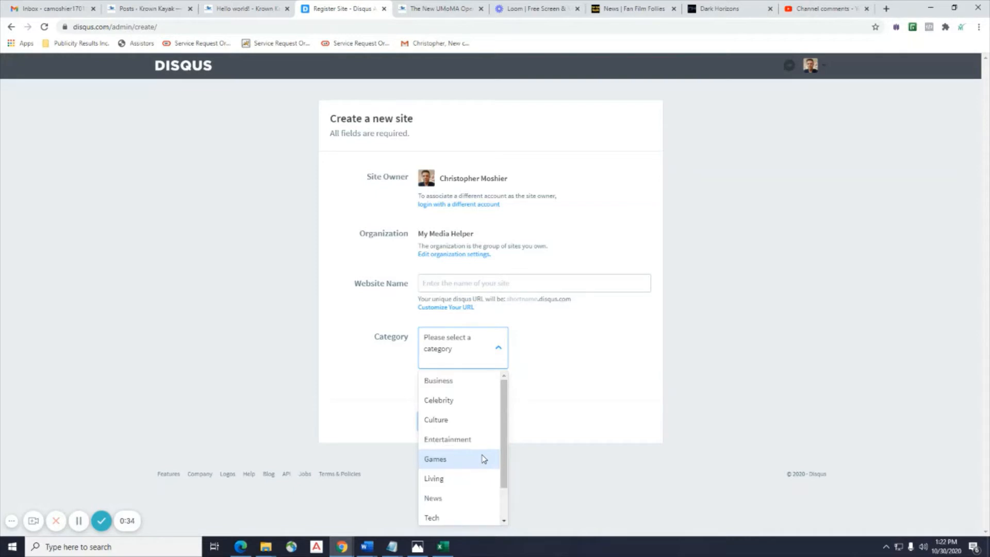
pyautogui.click(464, 382)
pyautogui.click(450, 283)
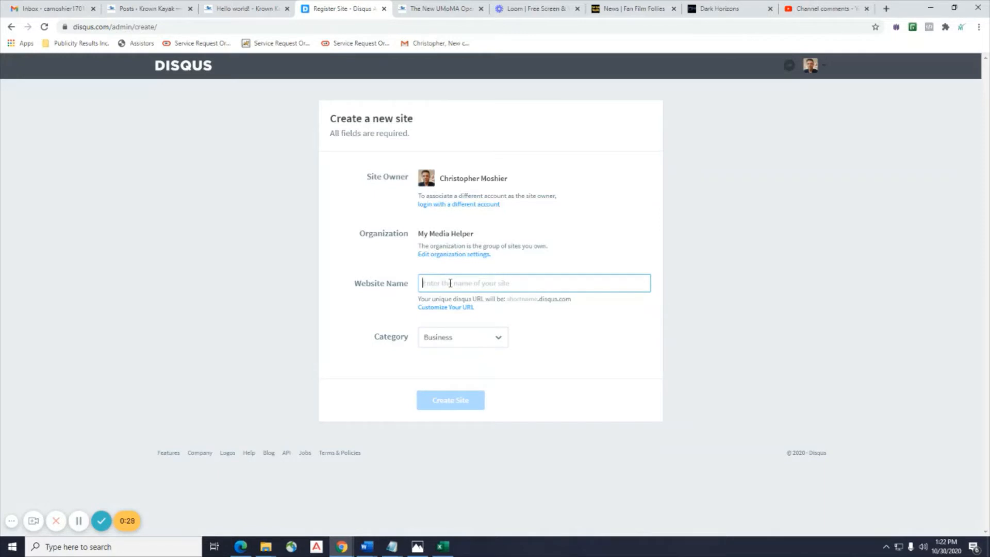
pyautogui.write('My Media Helper')
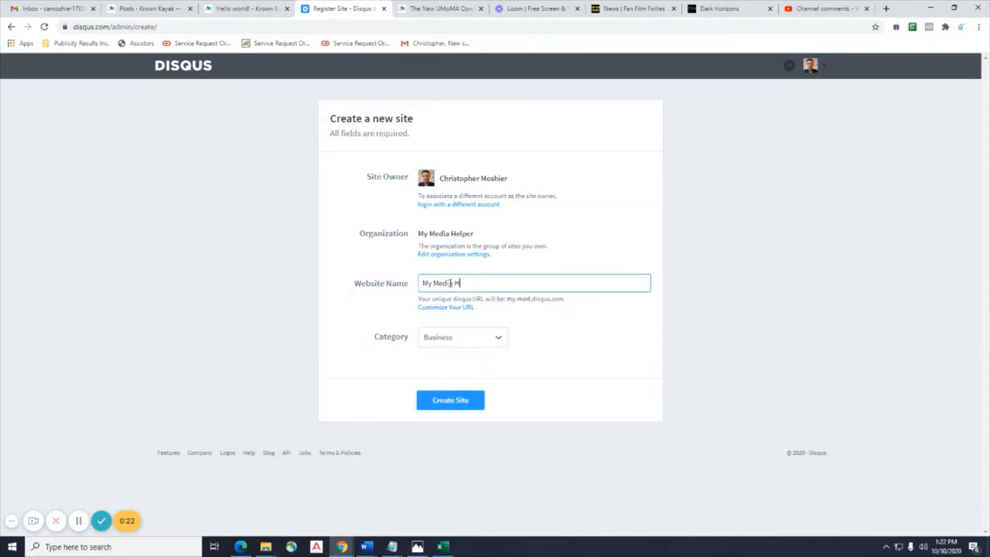
pyautogui.click(439, 406)
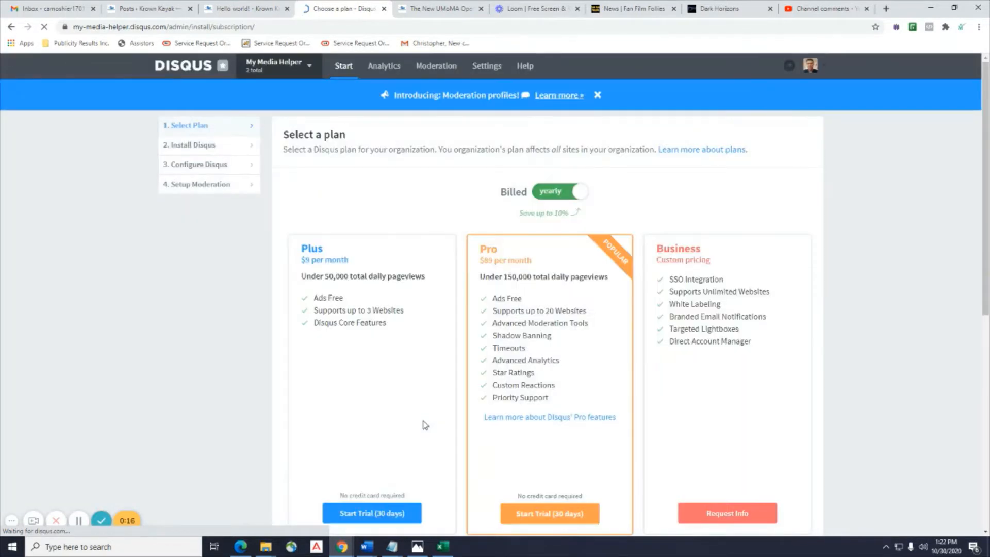
# - Look through the available plans and subscribe the new site to the Basic plan
pyautogui.scroll(-2, 487, 323)
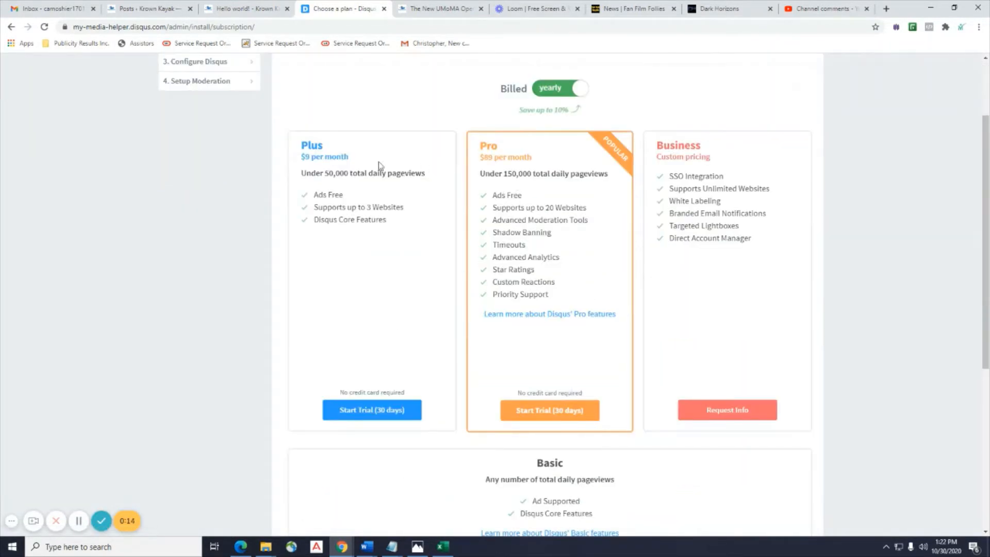
pyautogui.scroll(-3, 591, 276)
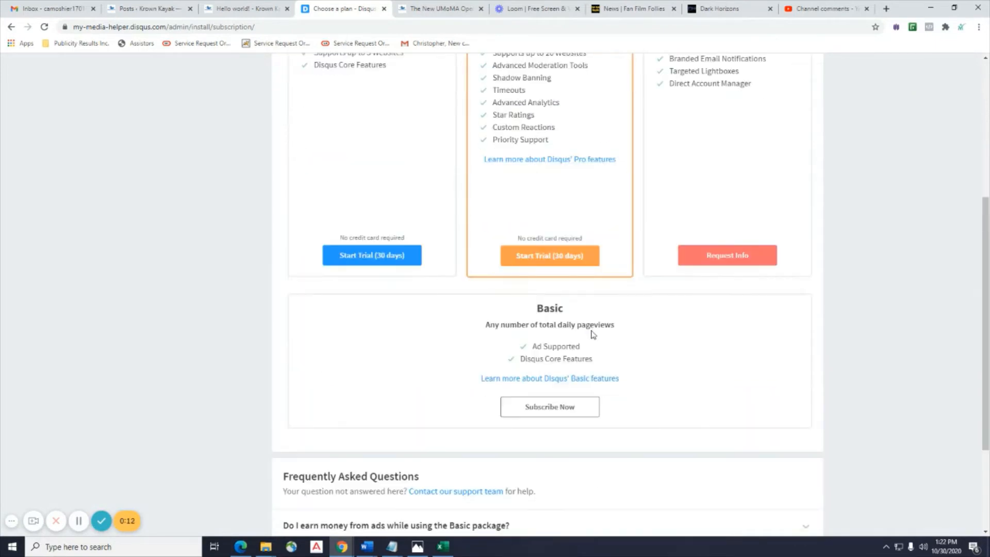
pyautogui.click(550, 407)
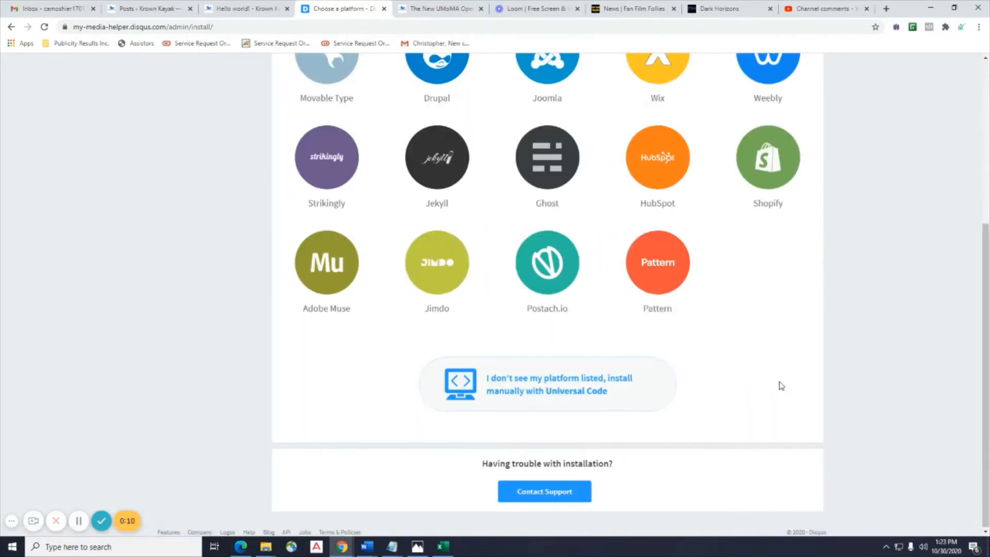
# - Choose WordPress as the site's platform and review its install instructions
pyautogui.scroll(5, 779, 384)
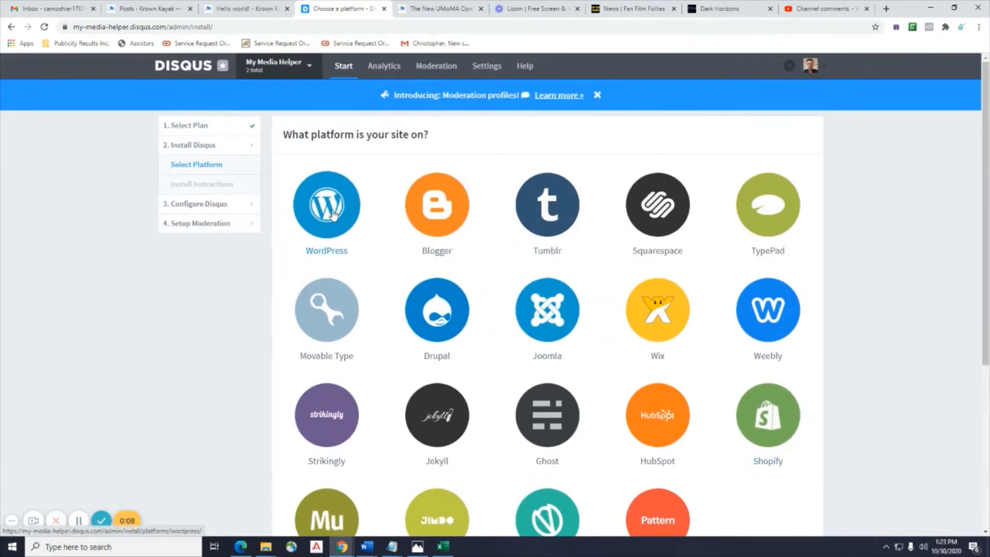
pyautogui.click(333, 216)
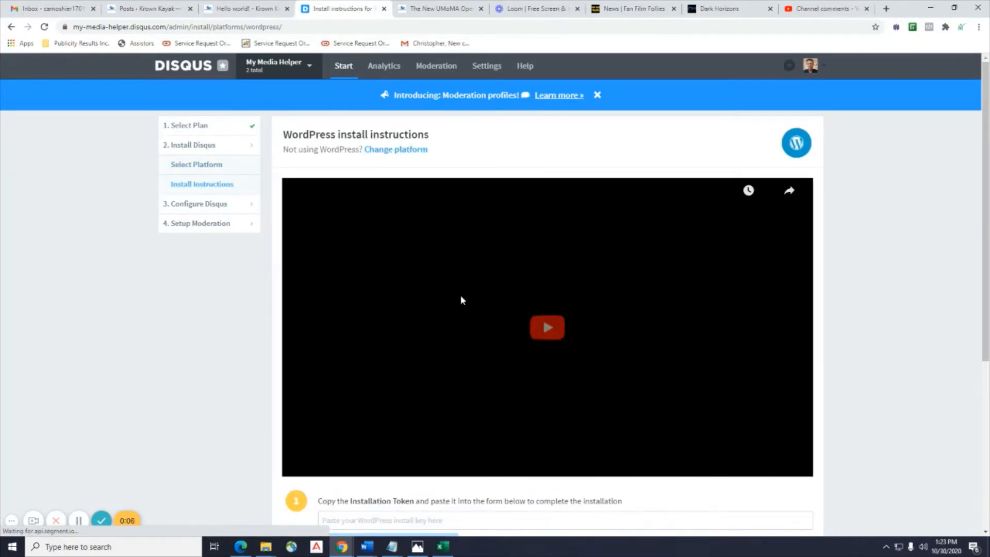
pyautogui.scroll(-1, 460, 296)
pyautogui.scroll(-3, 461, 301)
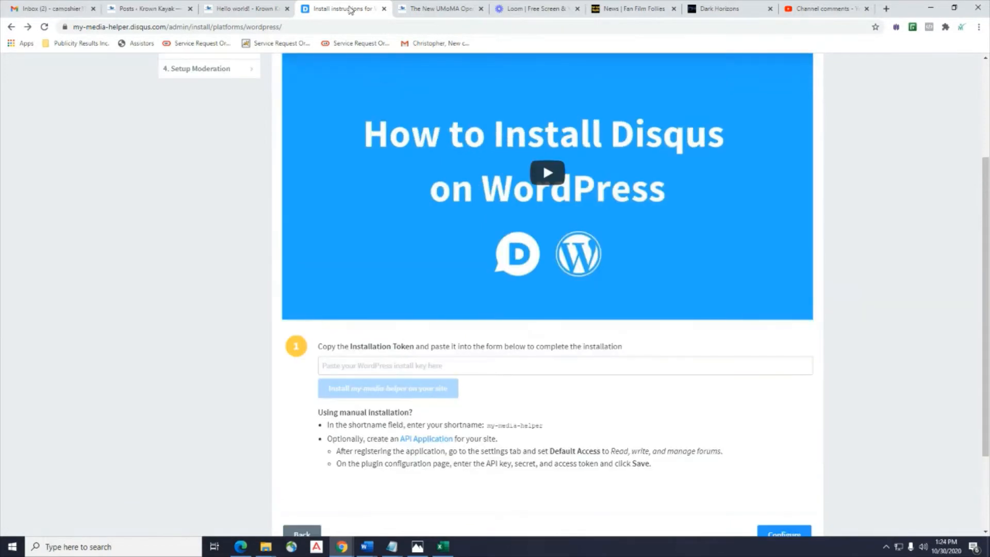
pyautogui.scroll(-1, 276, 451)
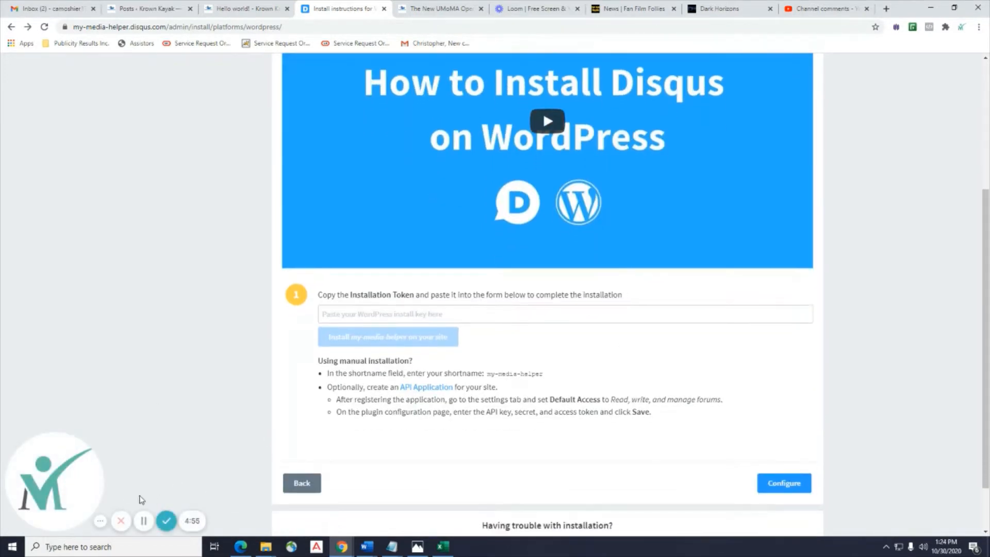
# - Open the API Application page in a separate browser tab and bring up the form for registering an application
pyautogui.rightClick(437, 388)
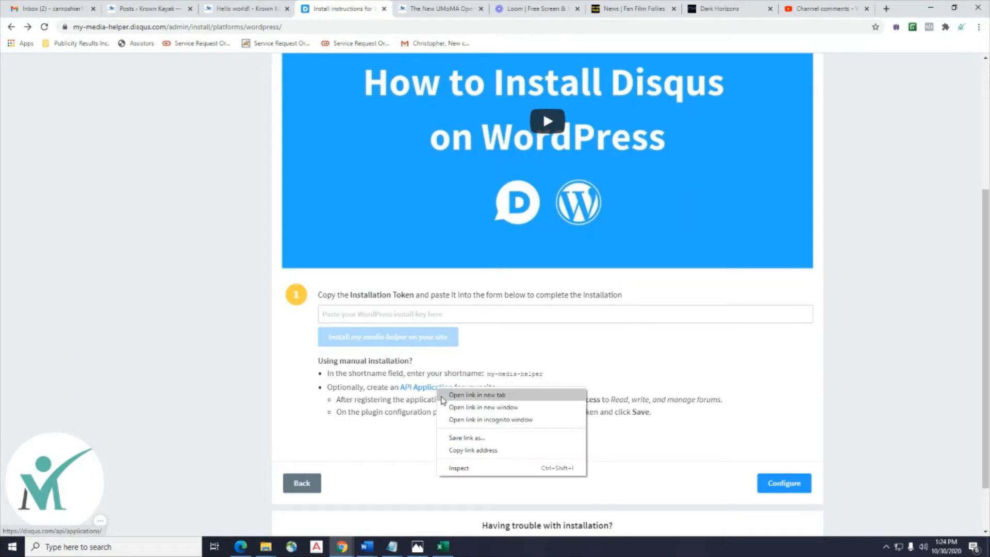
pyautogui.click(444, 395)
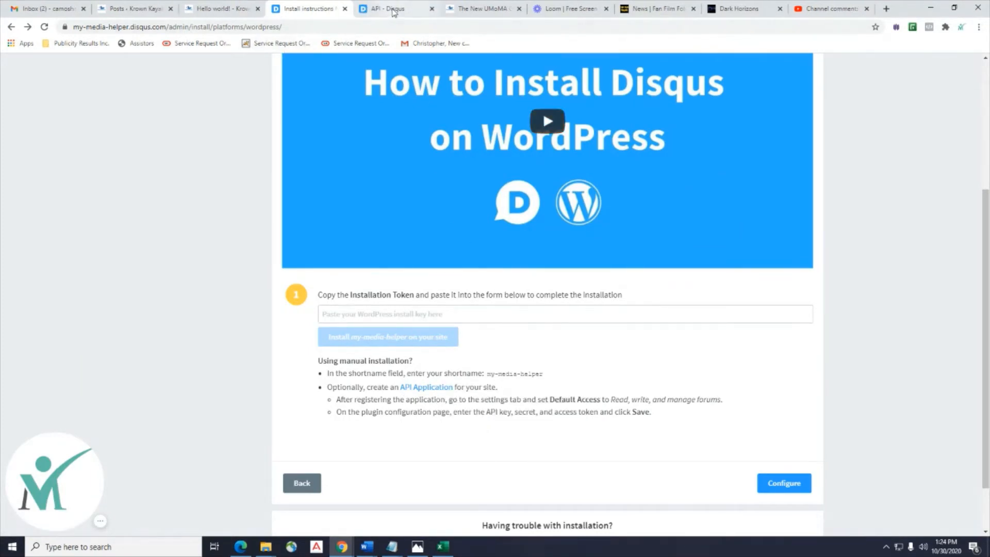
pyautogui.click(393, 11)
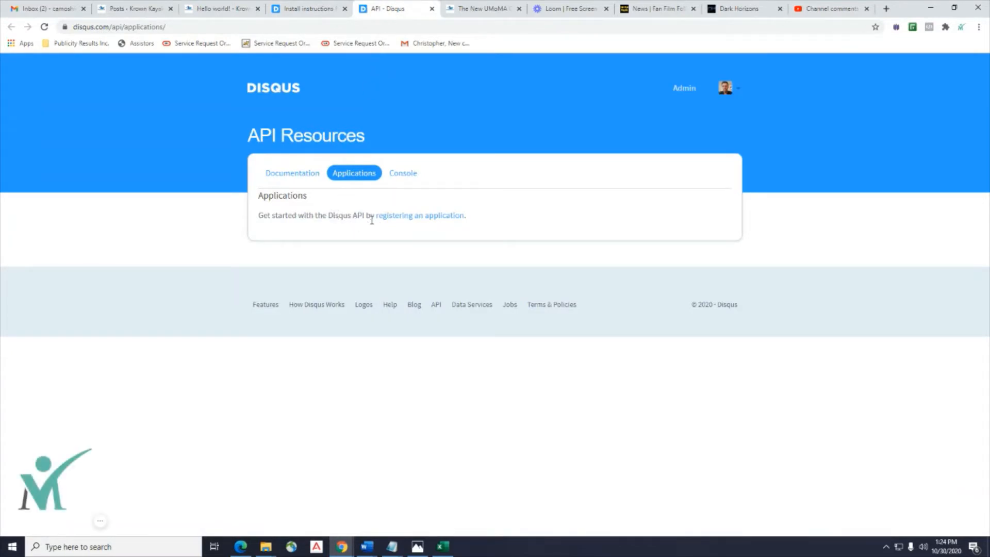
pyautogui.click(310, 10)
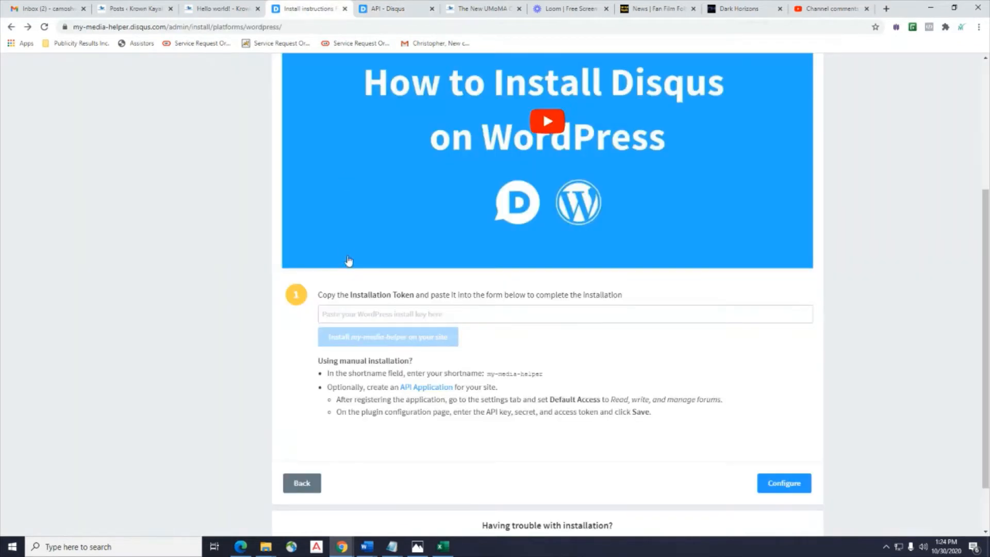
pyautogui.click(397, 7)
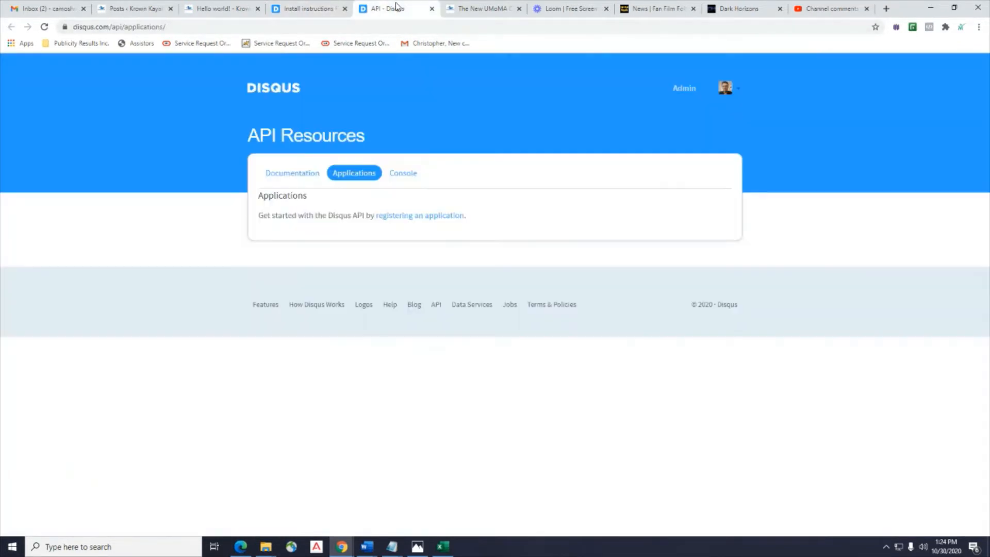
pyautogui.click(394, 217)
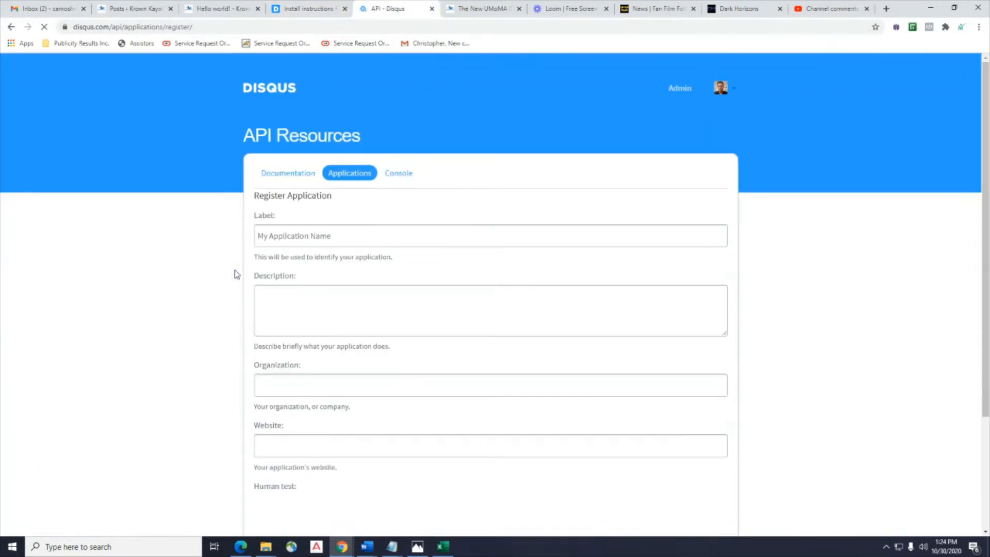
pyautogui.scroll(-1, 264, 240)
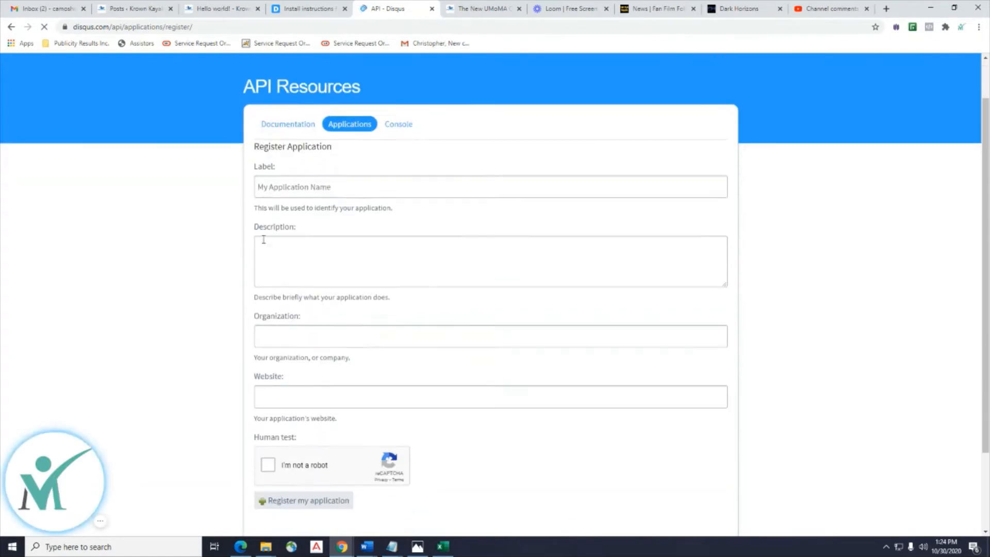
# - Enter My Media Helper as the application's label
pyautogui.click(363, 187)
pyautogui.write('My med')
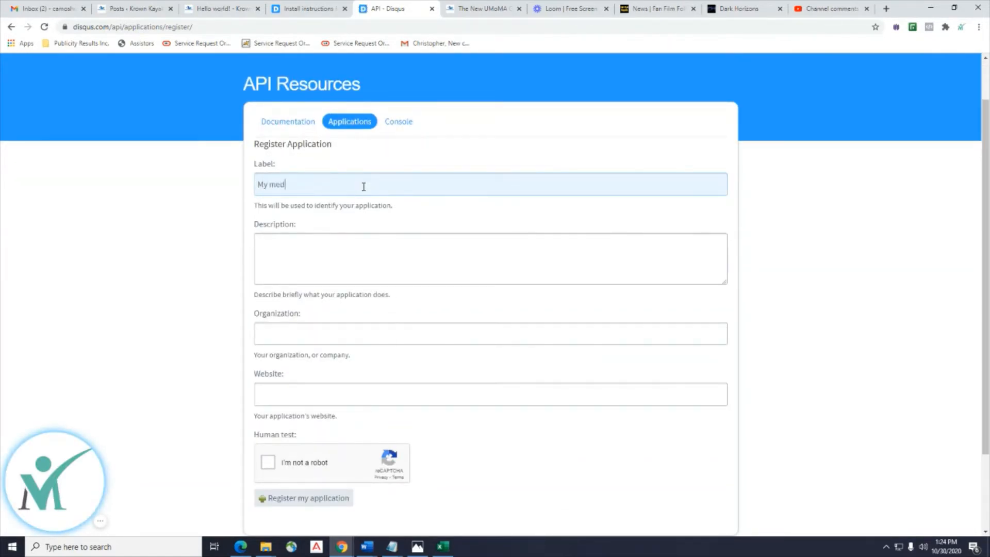
pyautogui.press('BackSpace')
pyautogui.press('BackSpace')
pyautogui.press('BackSpace')
pyautogui.write('Media')
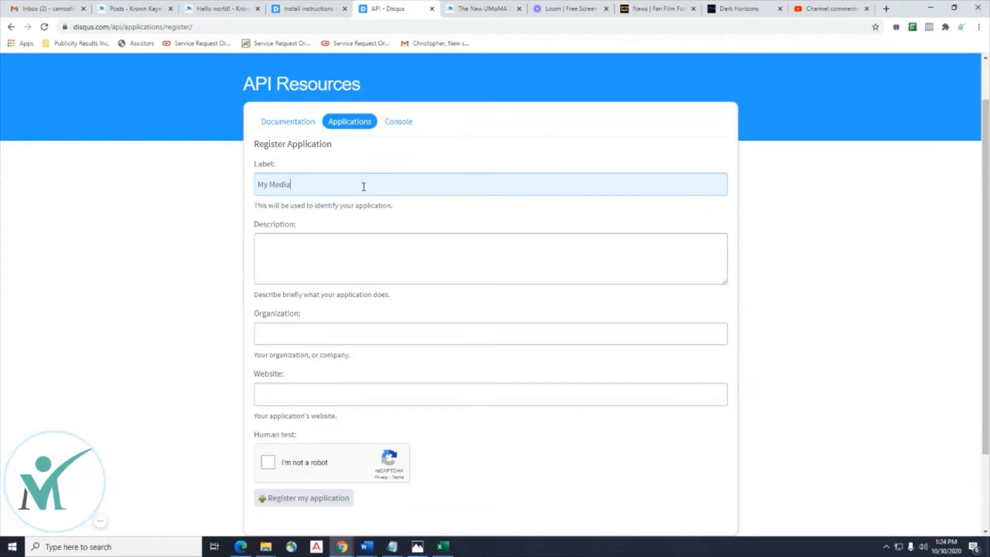
pyautogui.write(' Helper')
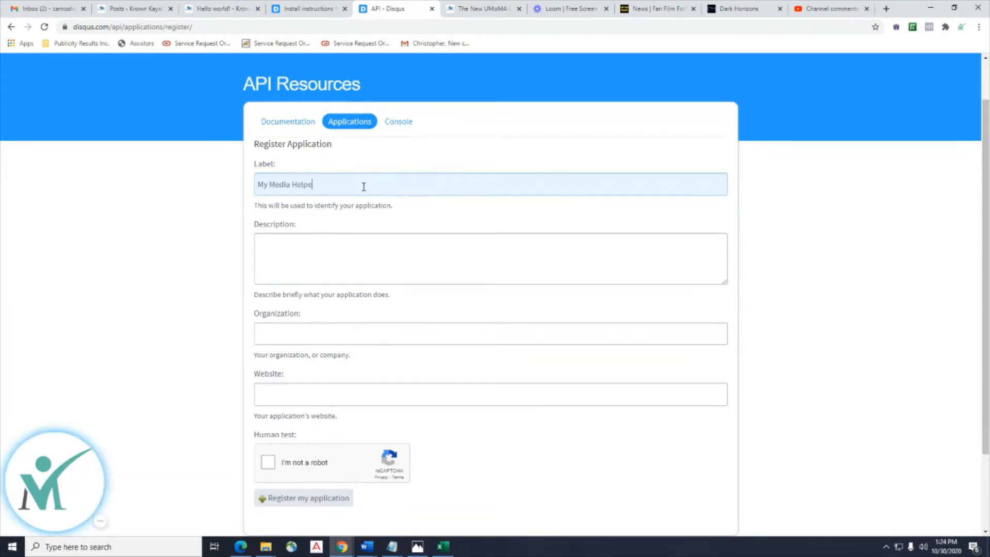
pyautogui.click(886, 9)
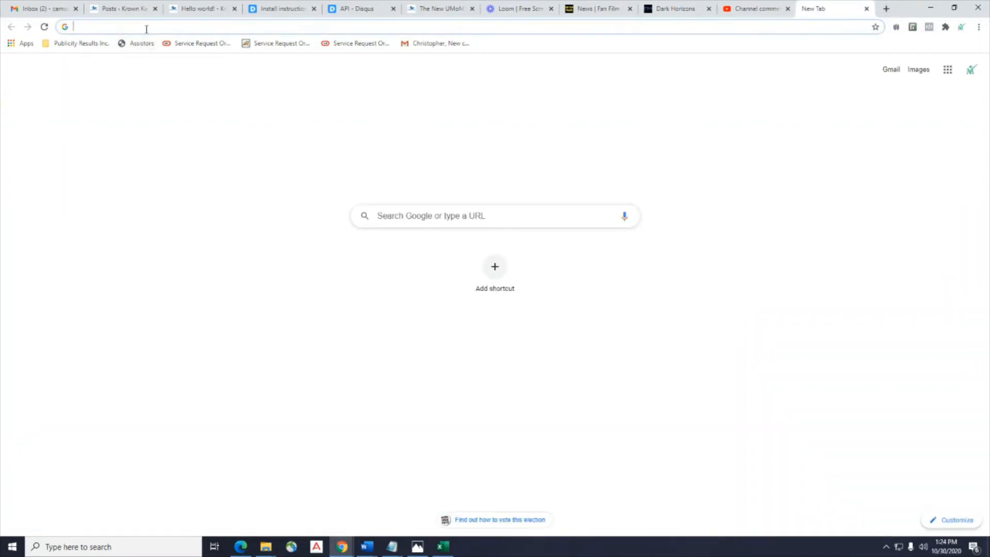
pyautogui.write('www.mymediahelper.com')
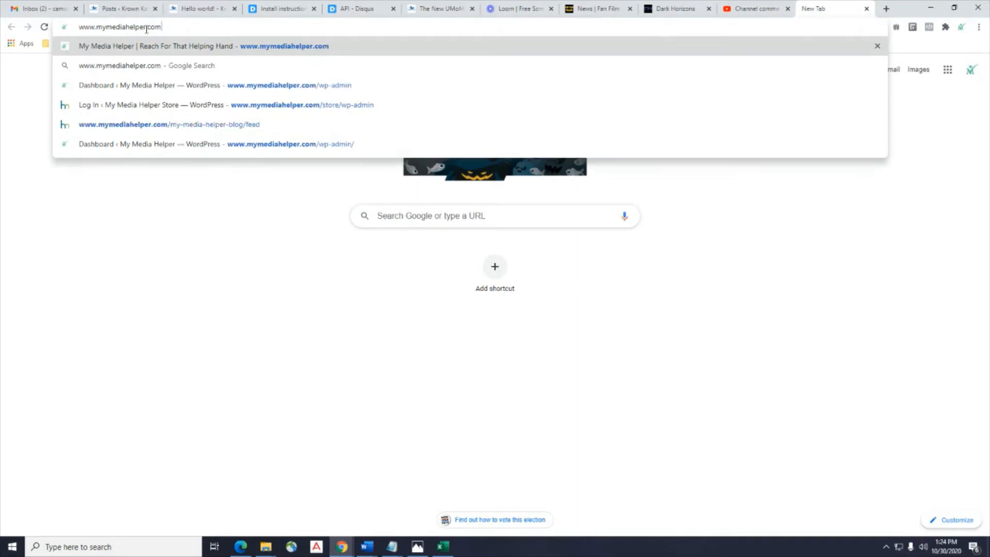
pyautogui.press('Return')
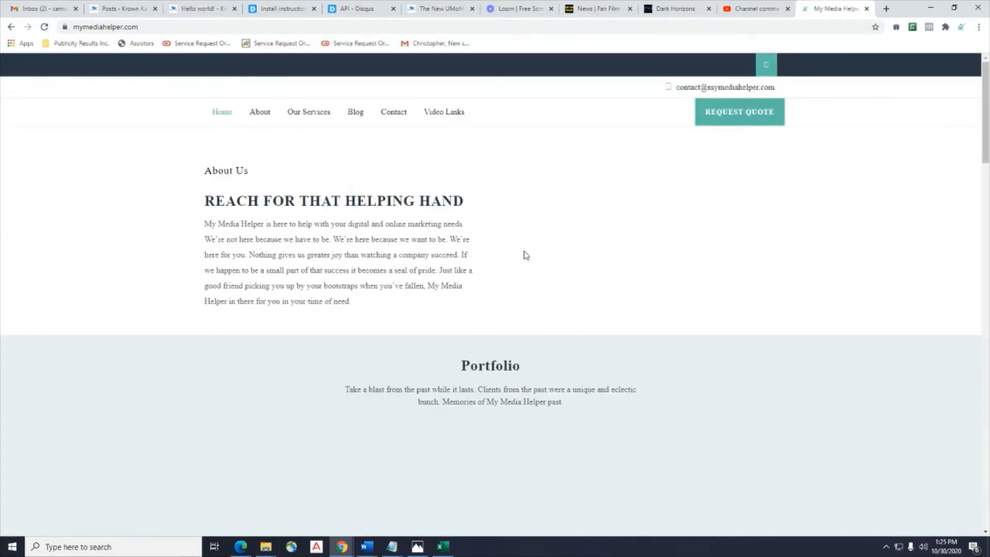
pyautogui.scroll(-5, 355, 294)
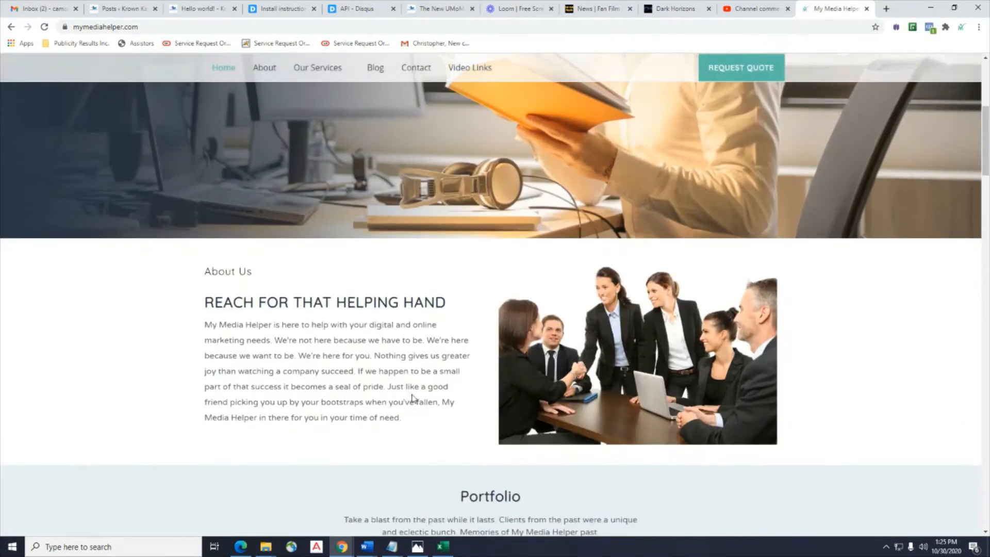
pyautogui.moveTo(399, 418); pyautogui.dragTo(219, 339)
pyautogui.rightClick(218, 339)
pyautogui.click(239, 346)
pyautogui.click(356, 9)
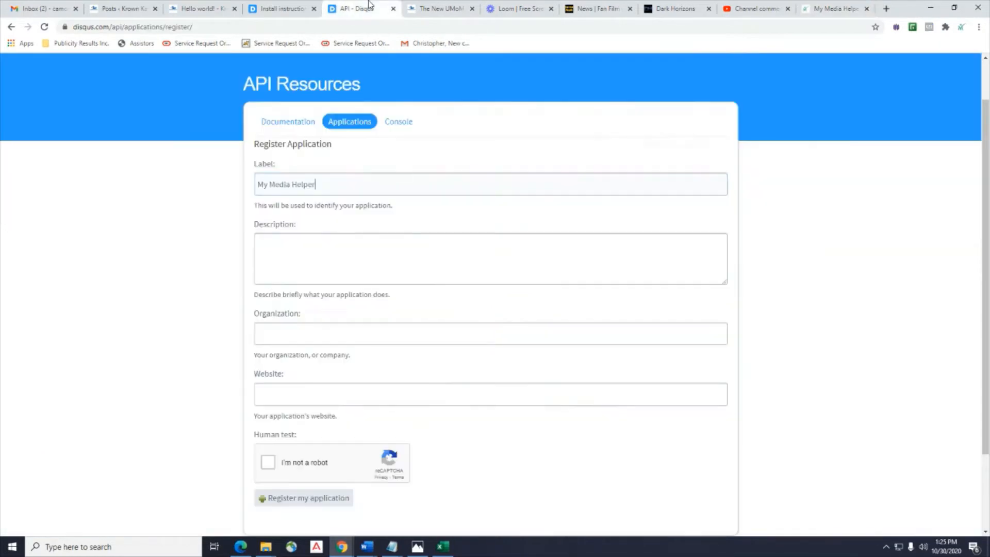
pyautogui.click(292, 255)
pyautogui.hotkey('ctrl', 'v')
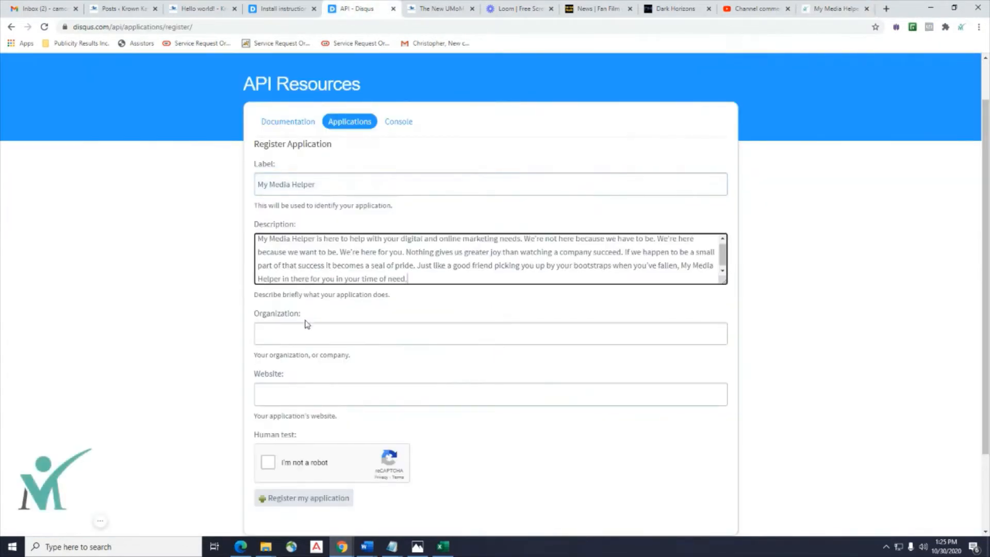
pyautogui.click(303, 332)
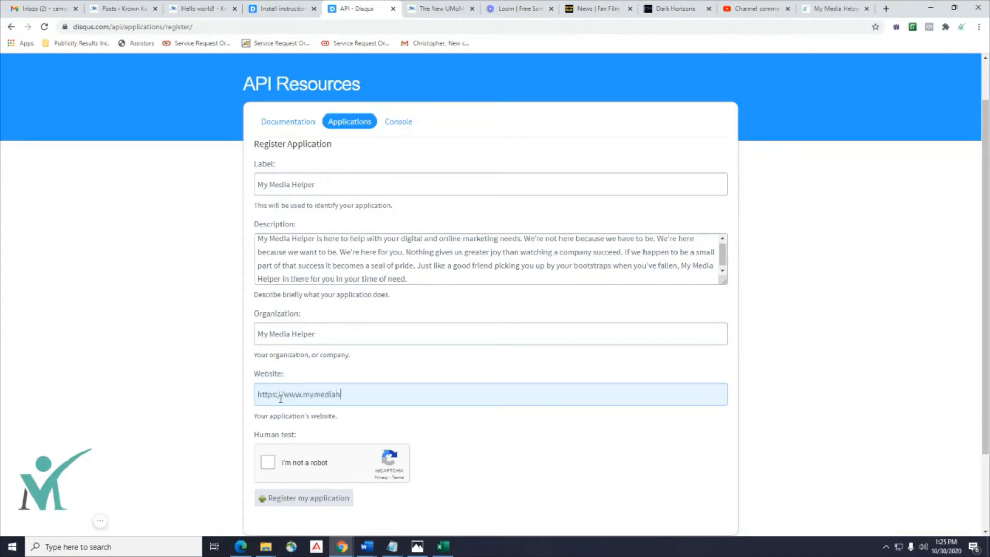
pyautogui.scroll(-2, 280, 399)
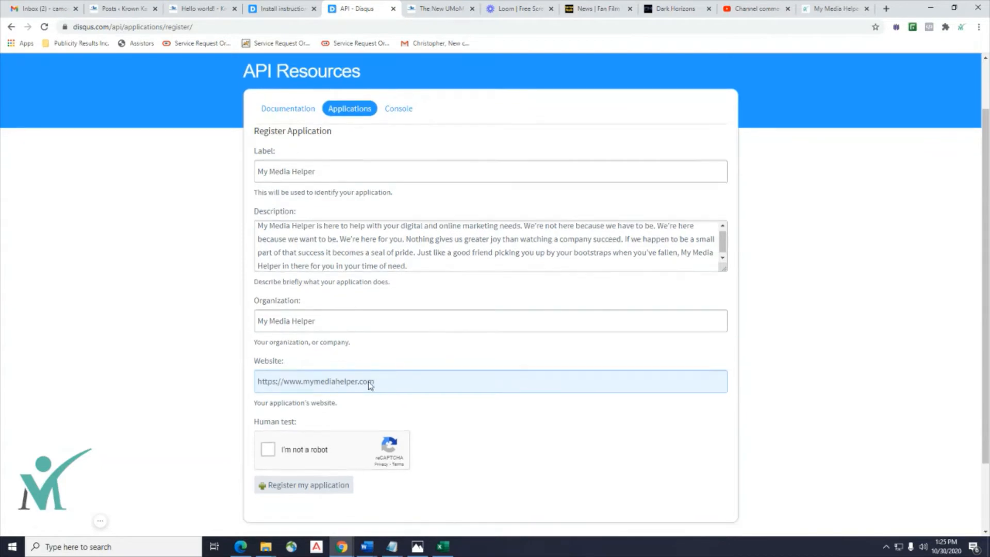
# - Complete the human test and register the application
pyautogui.click(268, 364)
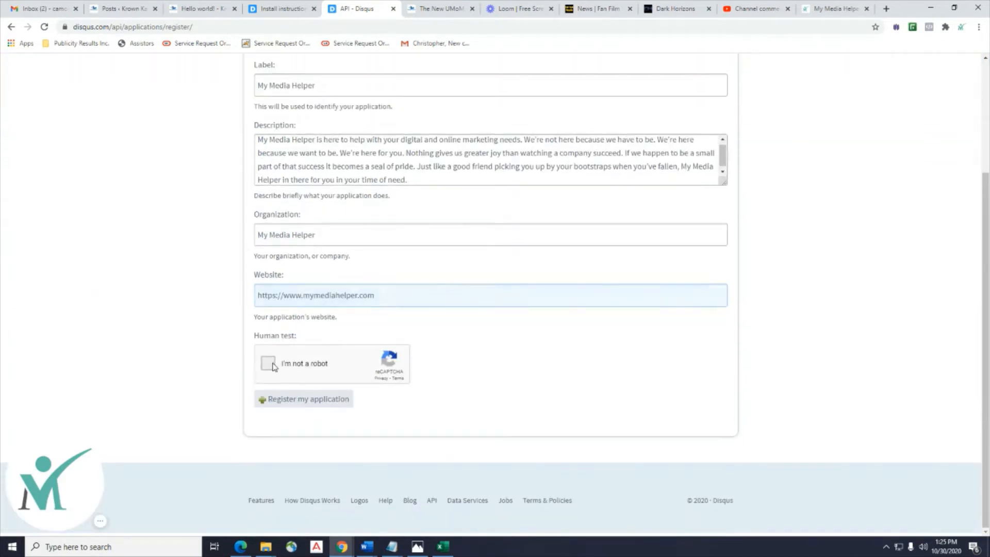
pyautogui.click(304, 406)
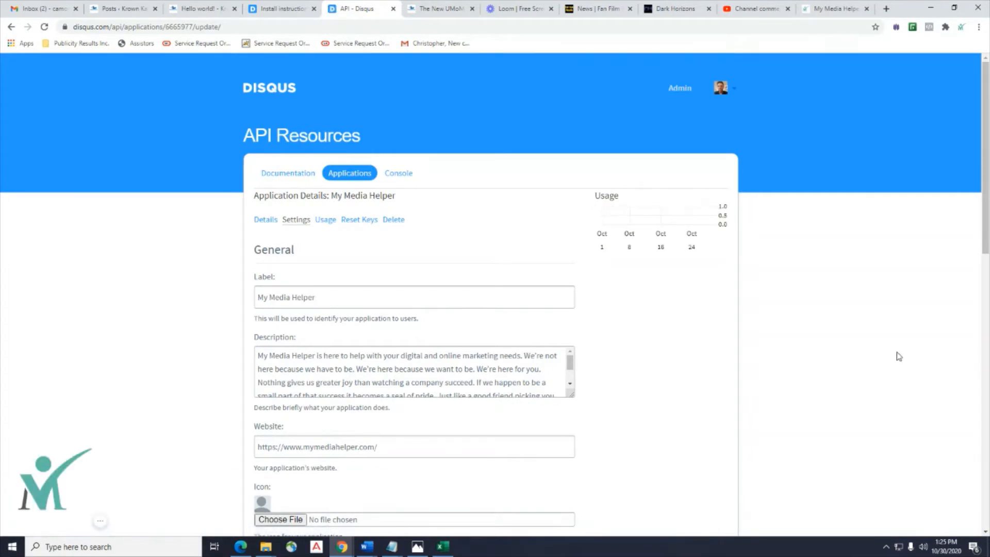
# - Choose my_media_helper_logo_small from the Desktop's Media folder as the application's icon
pyautogui.scroll(-5, 899, 356)
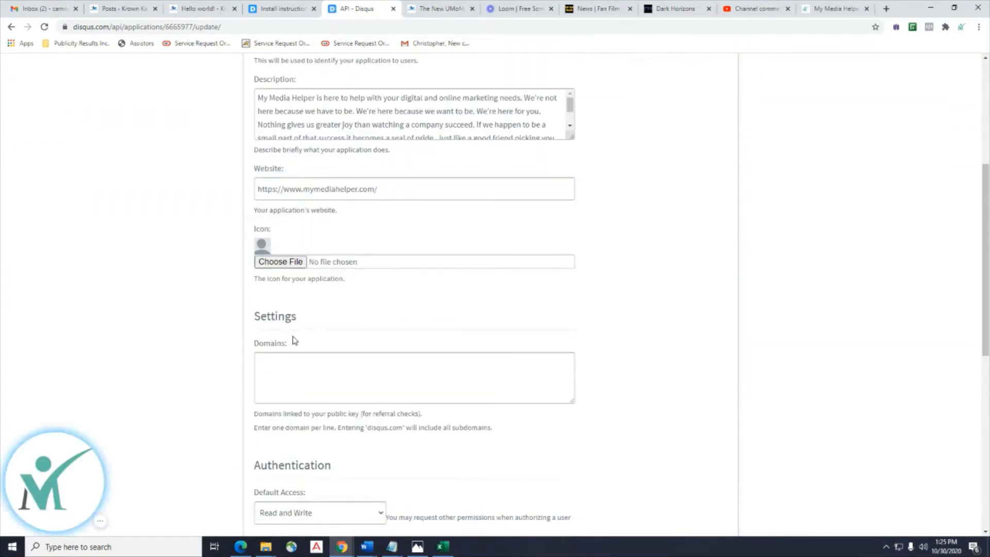
pyautogui.click(287, 262)
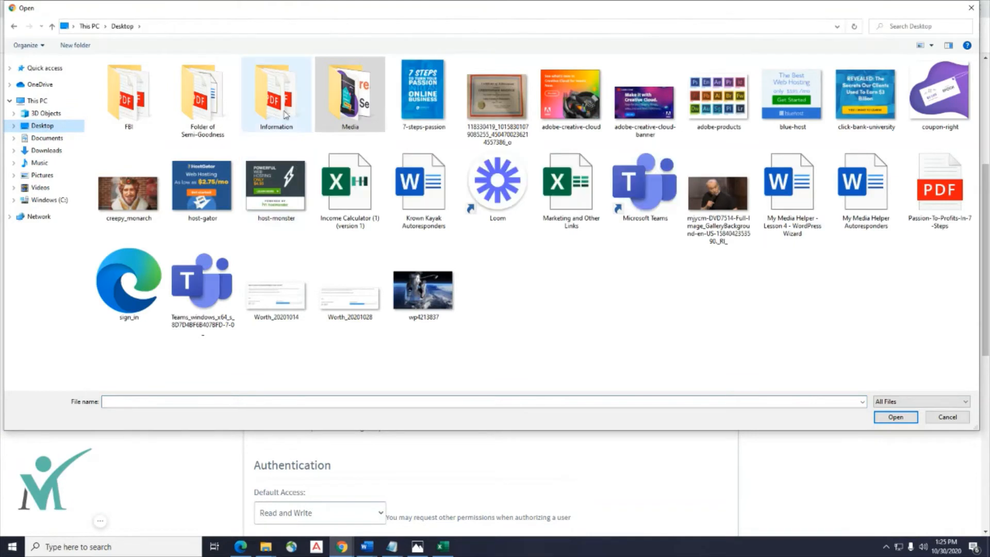
pyautogui.click(287, 114)
pyautogui.doubleClick(286, 115)
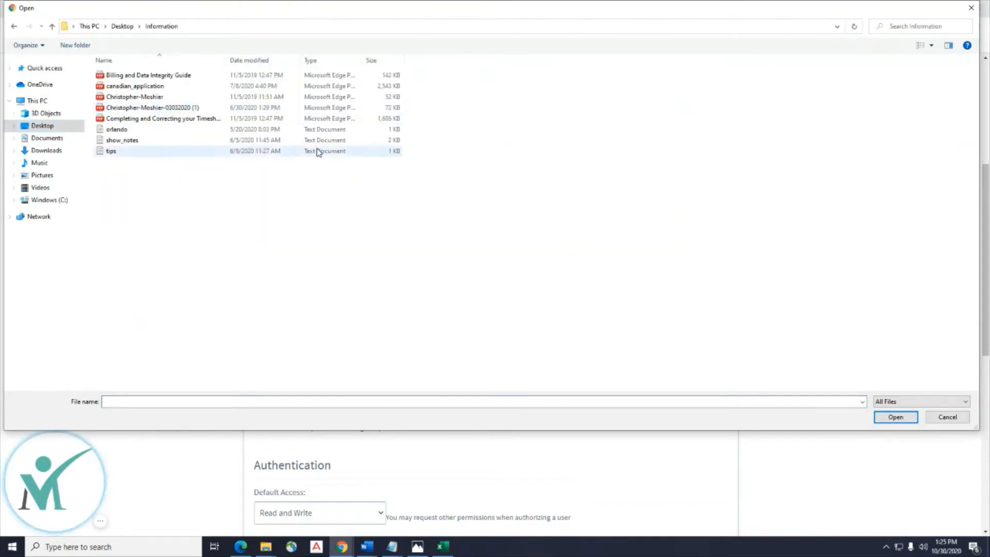
pyautogui.click(44, 127)
pyautogui.click(342, 100)
pyautogui.doubleClick(342, 100)
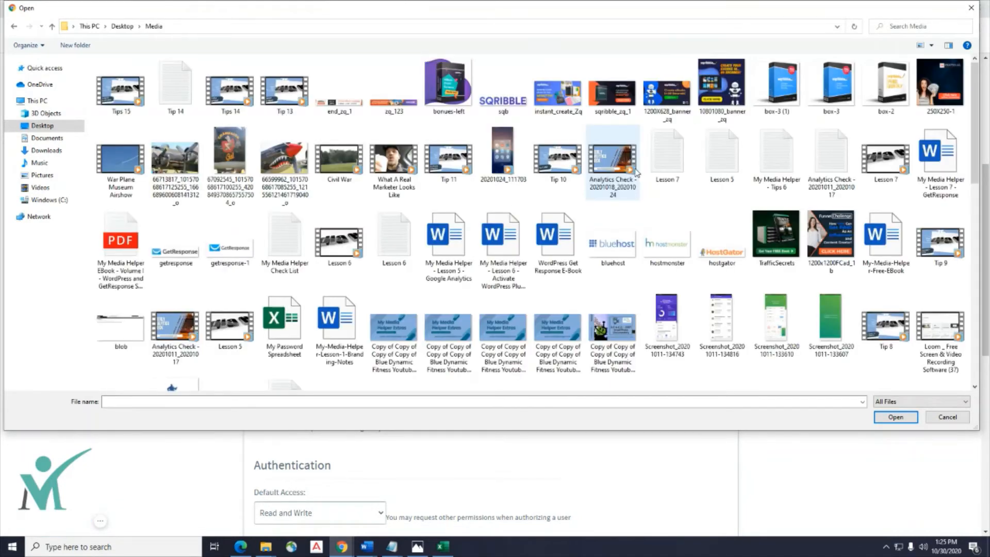
pyautogui.scroll(-10, 637, 173)
pyautogui.scroll(-3, 637, 172)
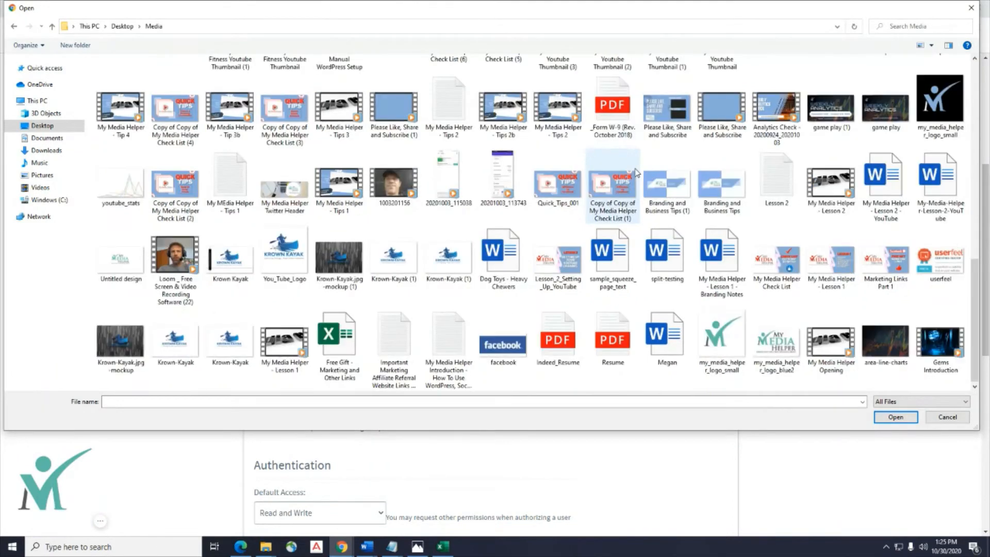
pyautogui.click(733, 339)
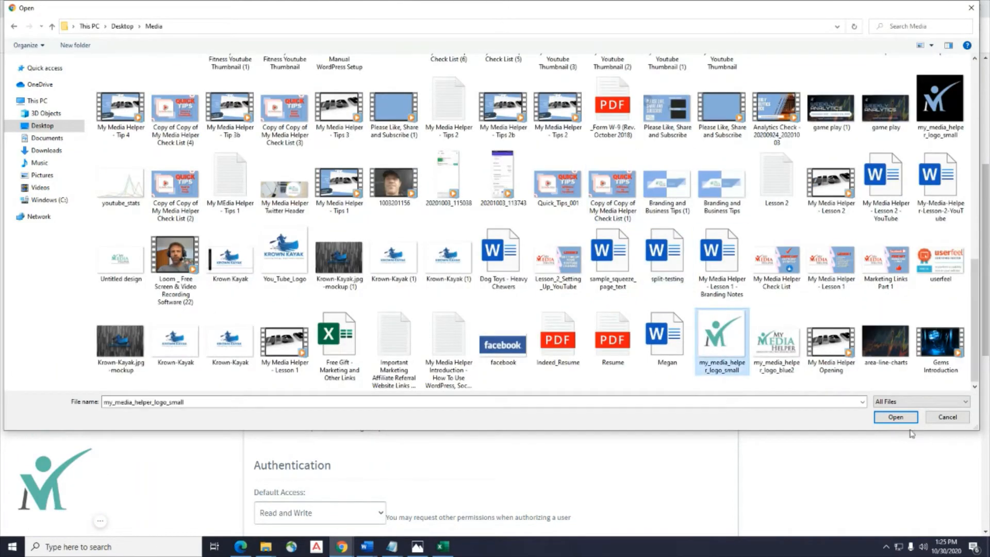
pyautogui.click(898, 417)
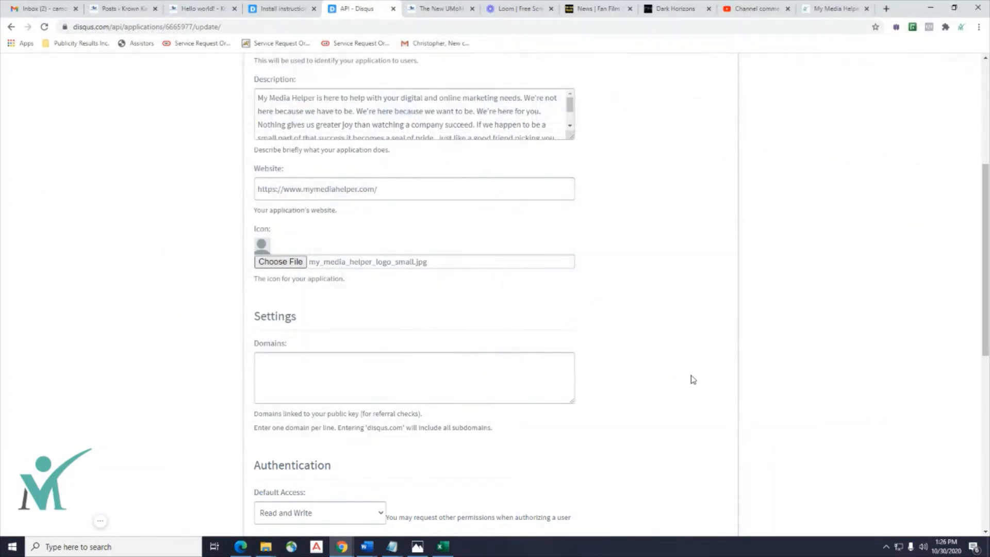
pyautogui.scroll(-2, 693, 380)
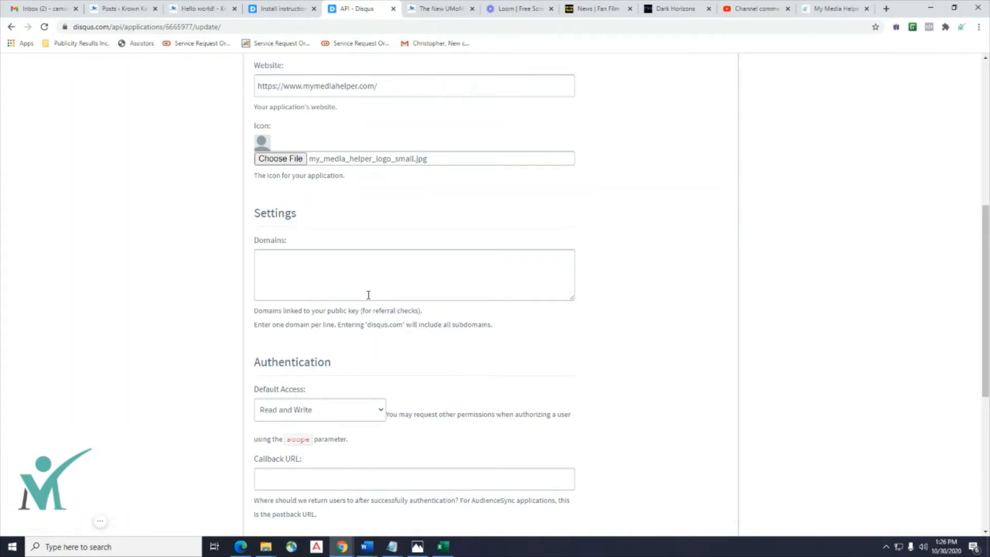
pyautogui.click(324, 265)
pyautogui.write('htt')
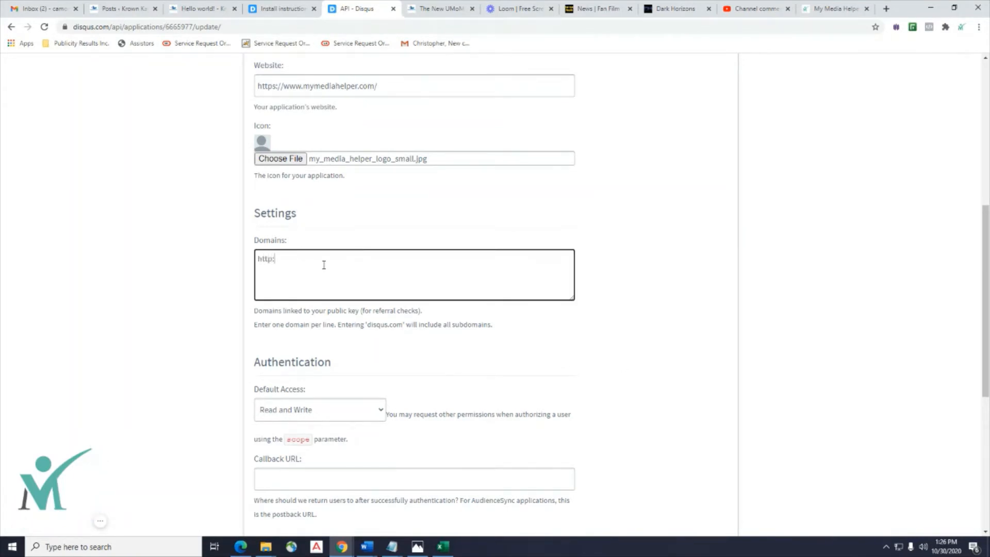
pyautogui.write('ps://ww')
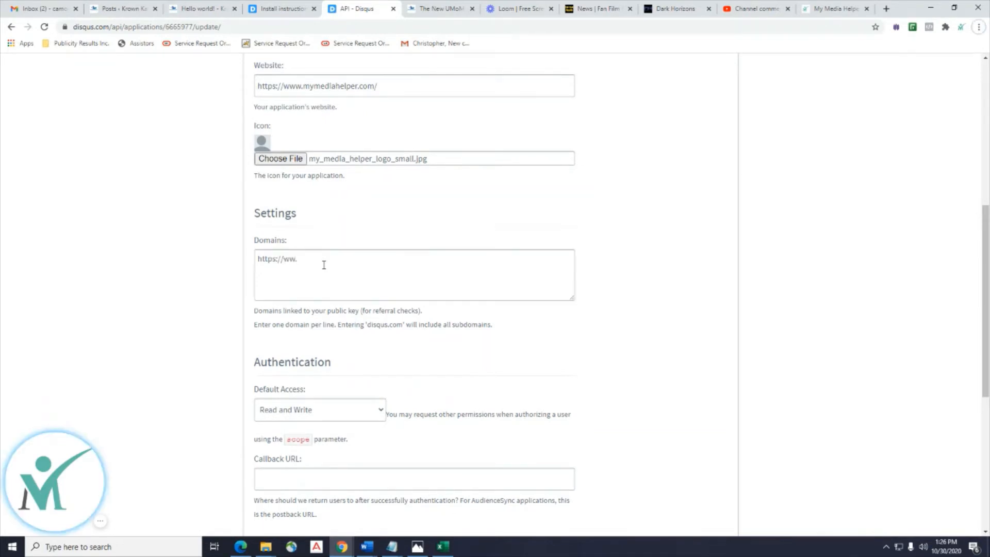
pyautogui.write('.')
pyautogui.press('BackSpace')
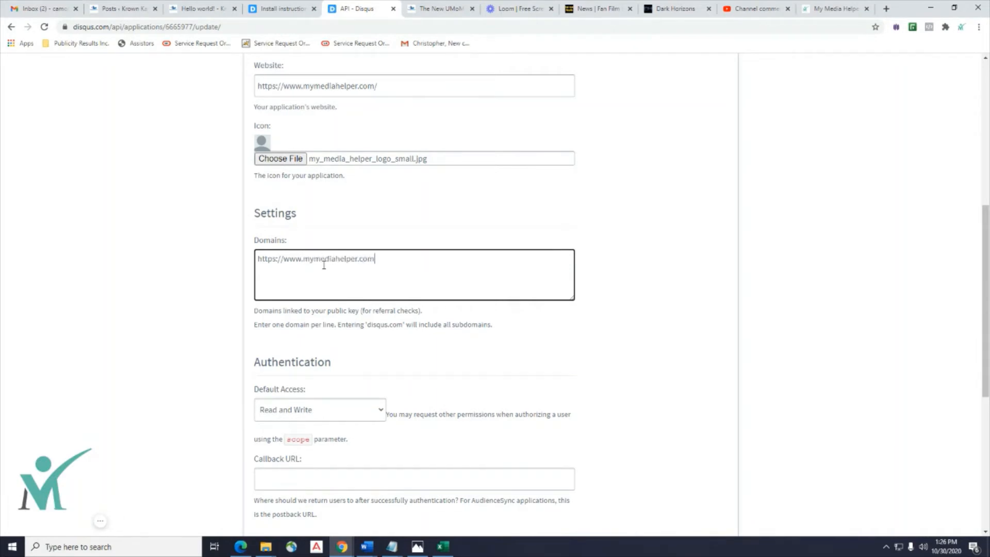
# - Save the application's settings, leaving the callback and terms of service URLs empty
pyautogui.scroll(-4, 334, 266)
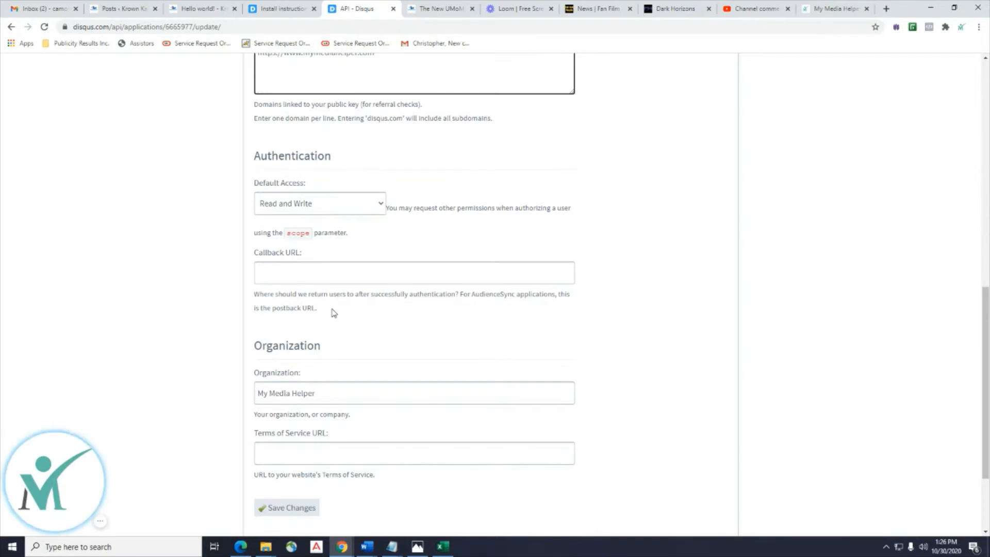
pyautogui.scroll(-1, 333, 313)
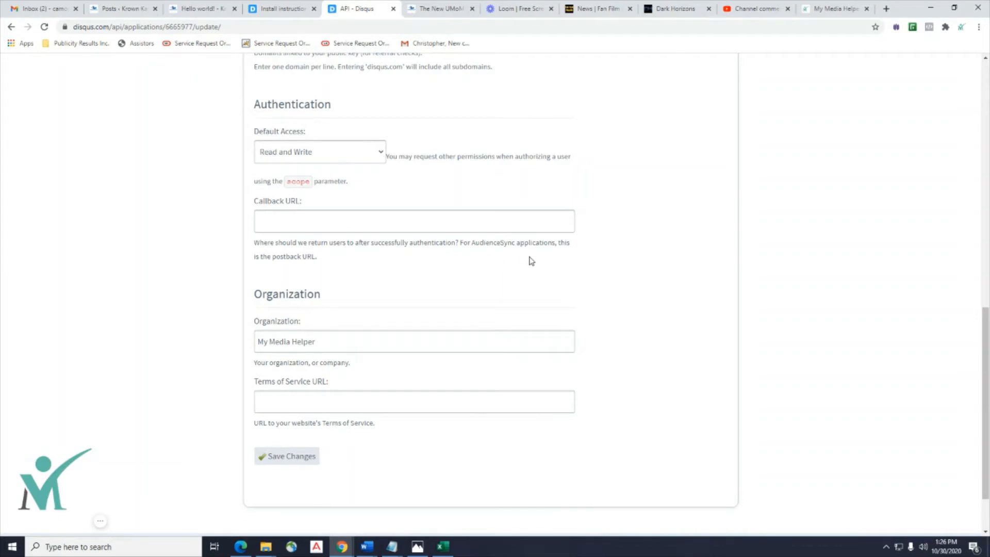
pyautogui.scroll(-1, 530, 262)
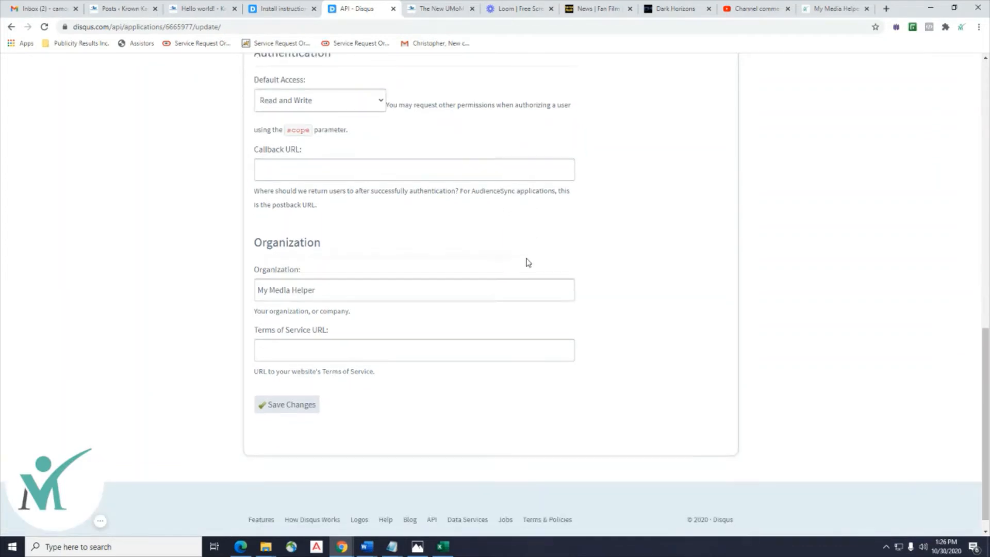
pyautogui.click(278, 406)
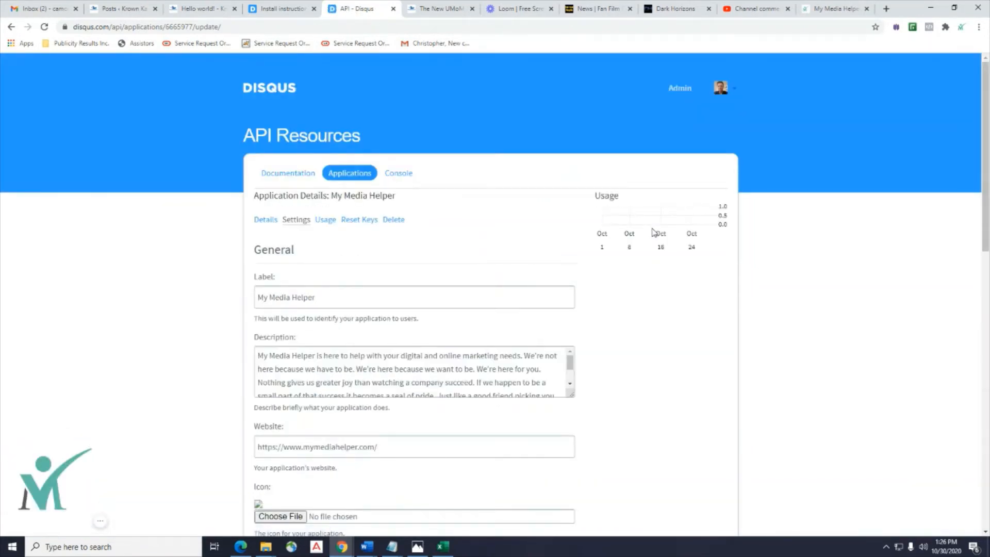
# - Open the My Media Helper application's details and bring up its OAuth settings
pyautogui.scroll(-8, 653, 232)
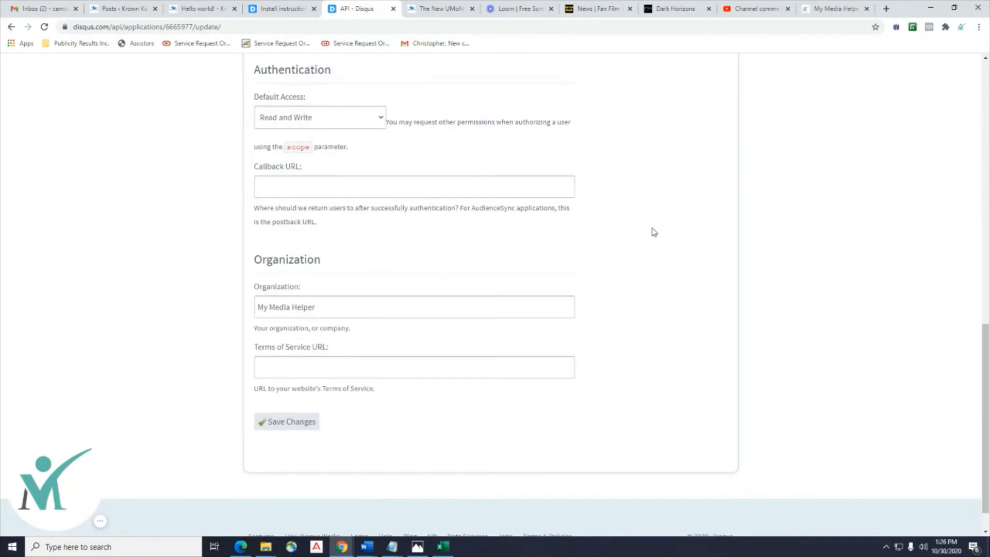
pyautogui.scroll(12, 653, 232)
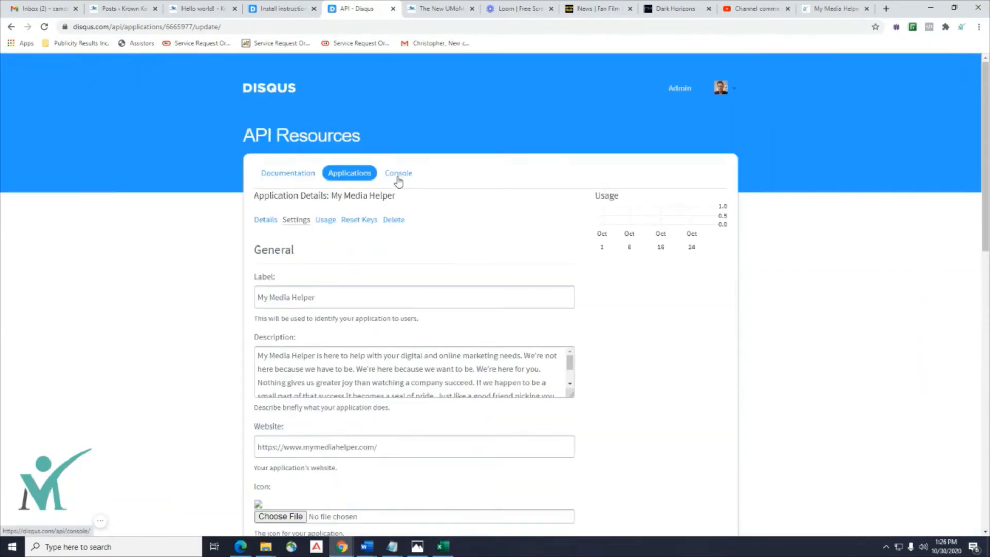
pyautogui.click(263, 225)
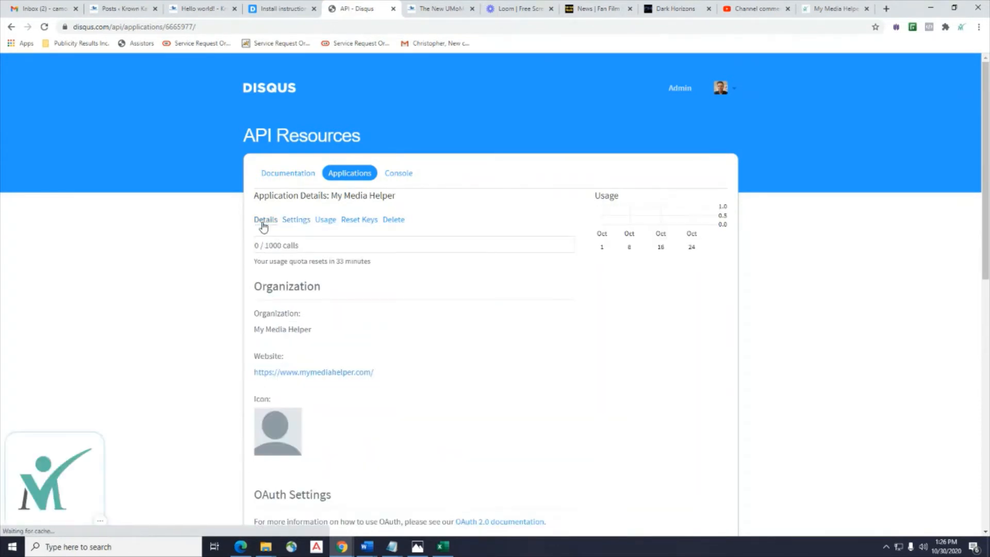
pyautogui.scroll(-3, 488, 247)
pyautogui.scroll(-4, 488, 250)
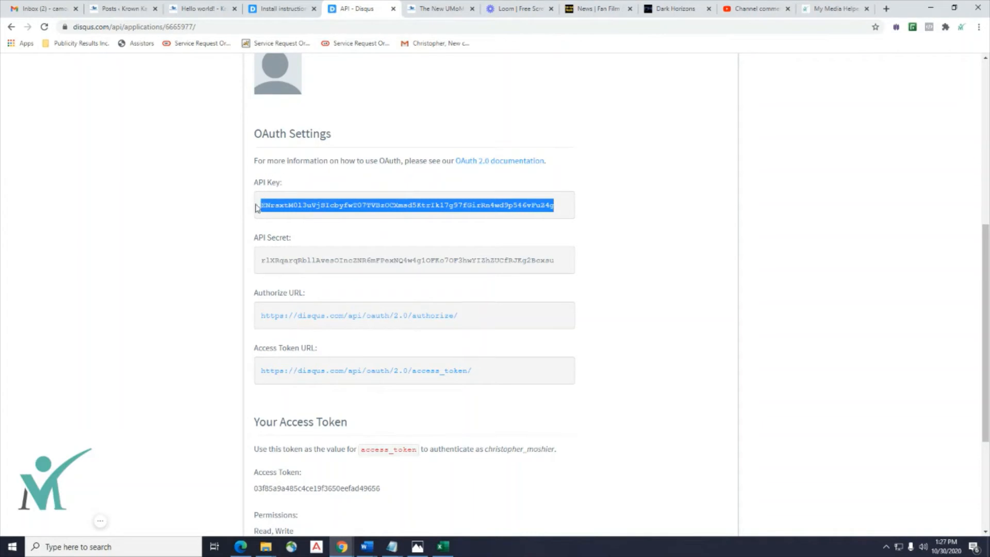
# - Try to copy the API key over to the install key field of the WordPress installation page
pyautogui.rightClick(274, 214)
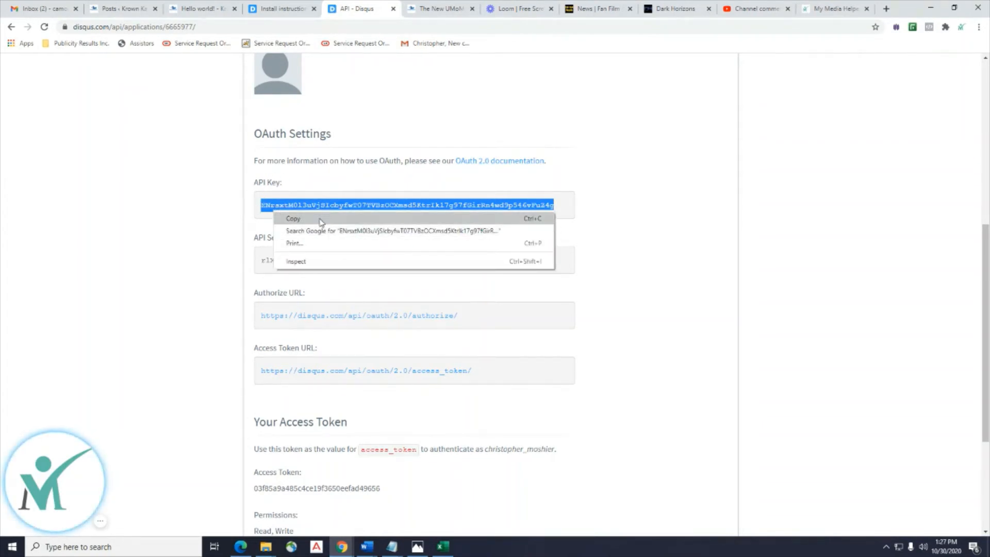
pyautogui.click(320, 219)
pyautogui.click(282, 9)
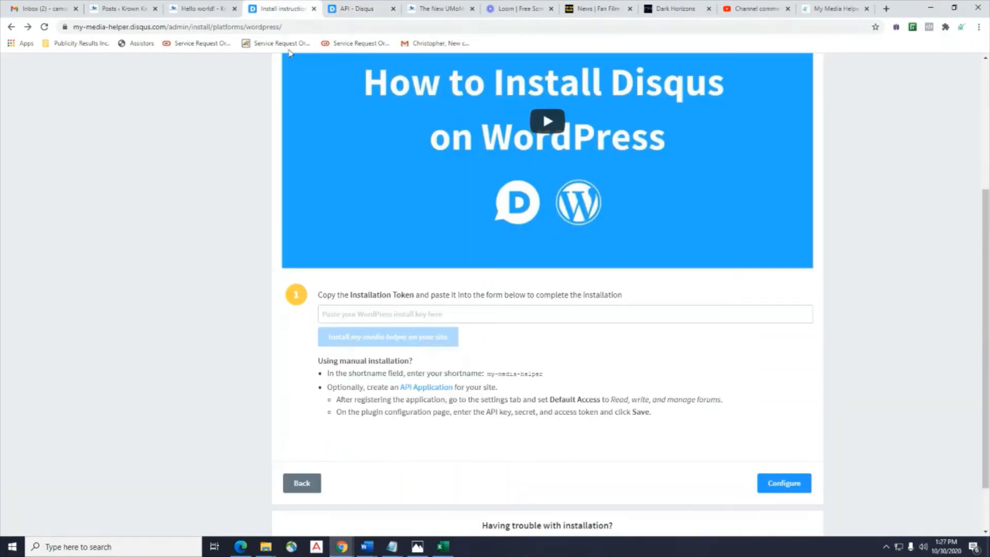
pyautogui.rightClick(413, 315)
pyautogui.click(366, 9)
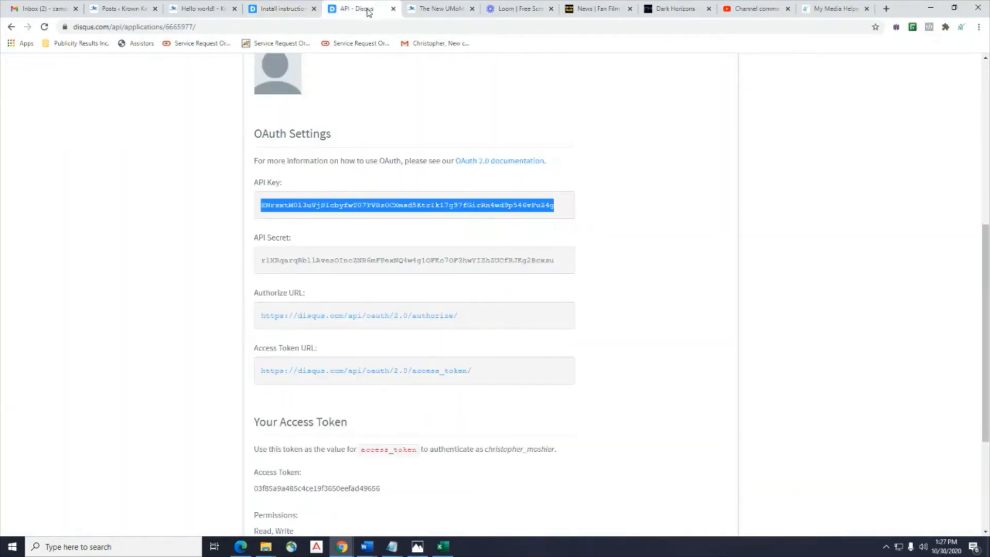
# - Copy the application's access token and paste it as the install key on the WordPress installation page
pyautogui.scroll(7, 509, 245)
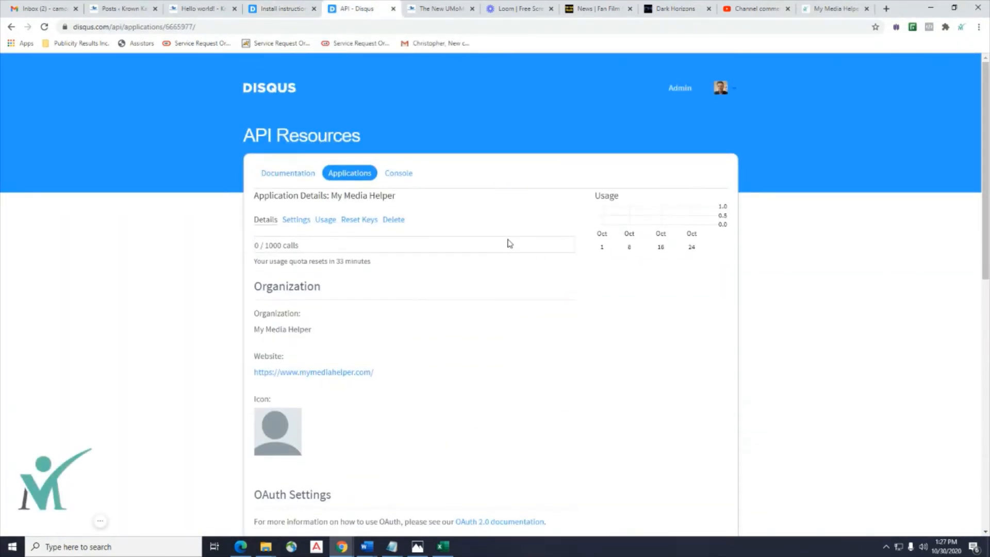
pyautogui.scroll(-10, 509, 244)
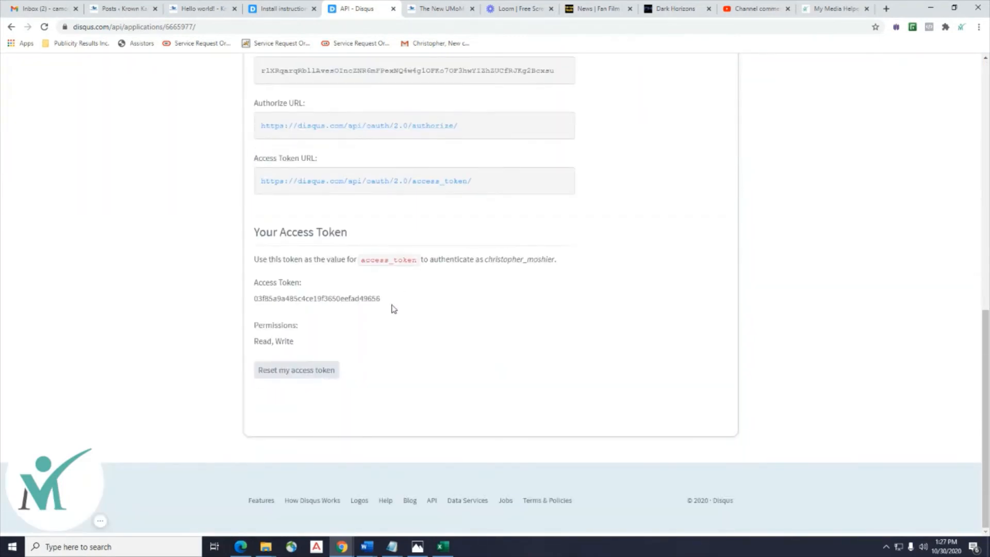
pyautogui.moveTo(382, 299); pyautogui.dragTo(256, 293)
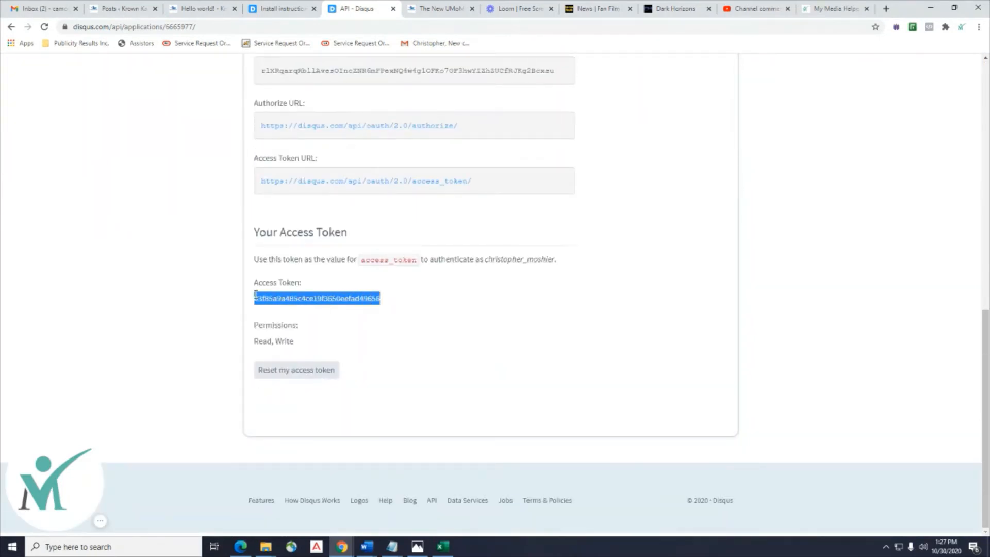
pyautogui.rightClick(292, 299)
pyautogui.click(308, 308)
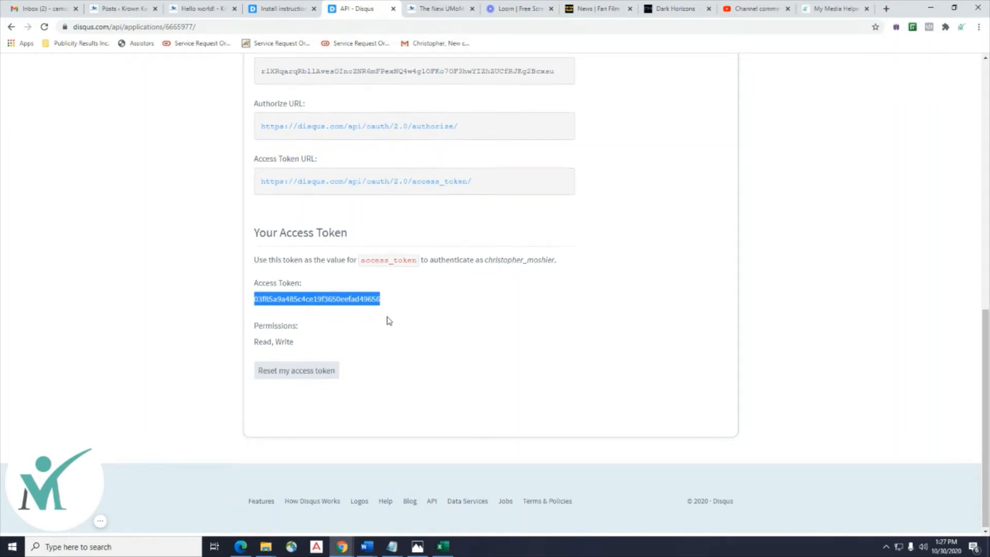
pyautogui.scroll(5, 389, 320)
pyautogui.click(282, 9)
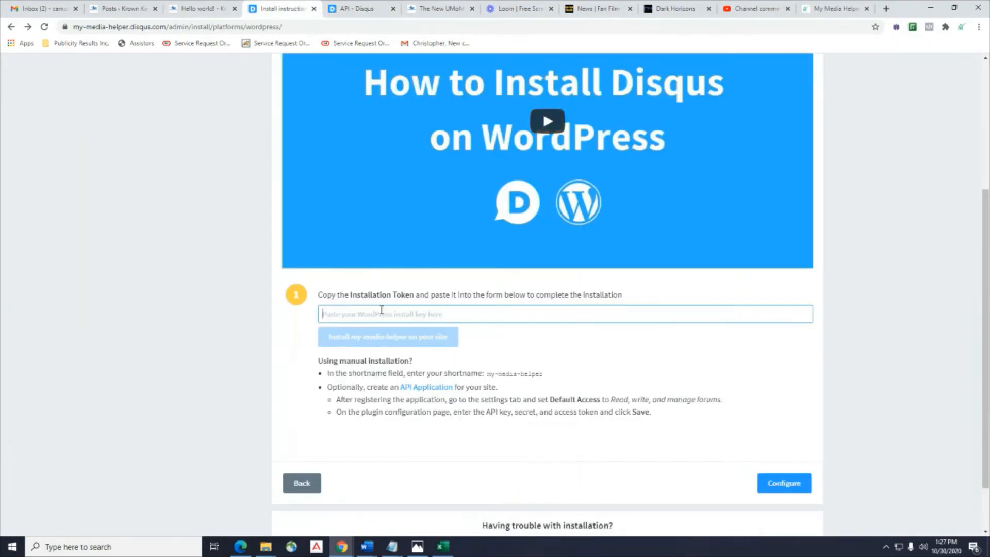
pyautogui.hotkey('ctrl', 'v')
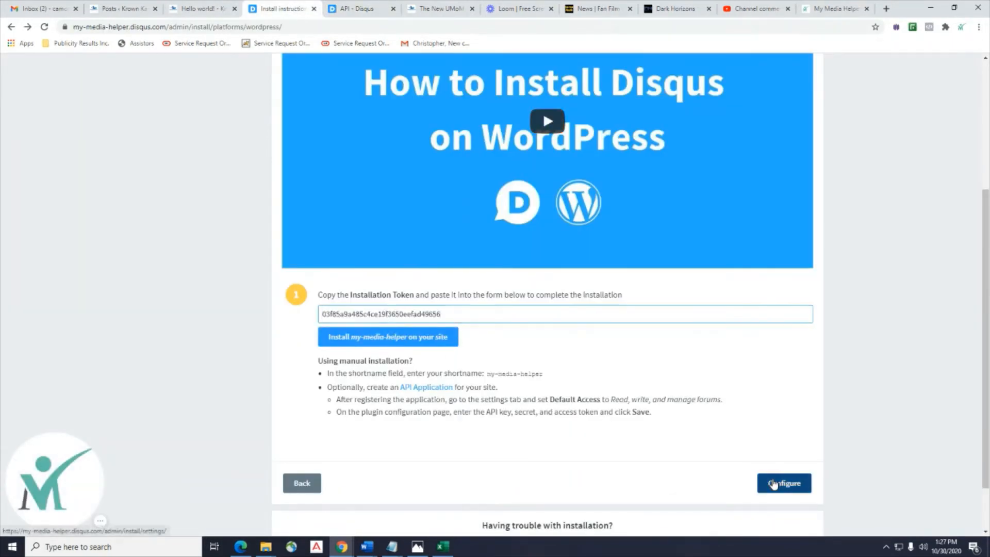
pyautogui.click(768, 483)
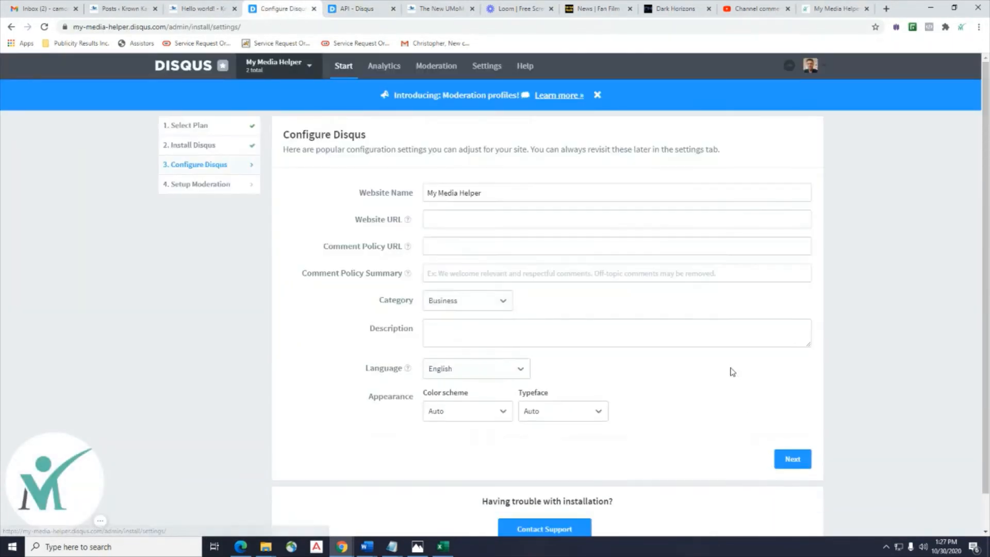
pyautogui.click(457, 221)
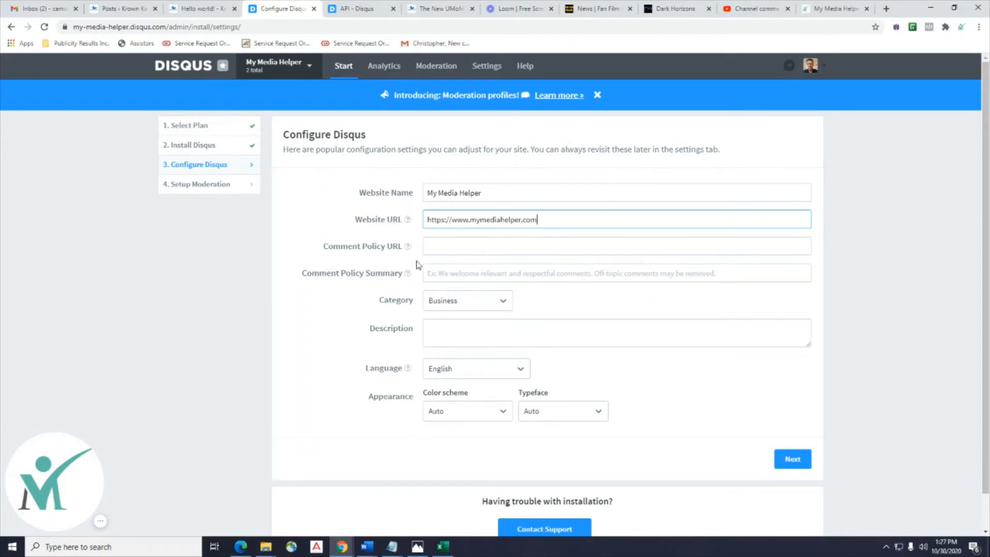
pyautogui.click(474, 274)
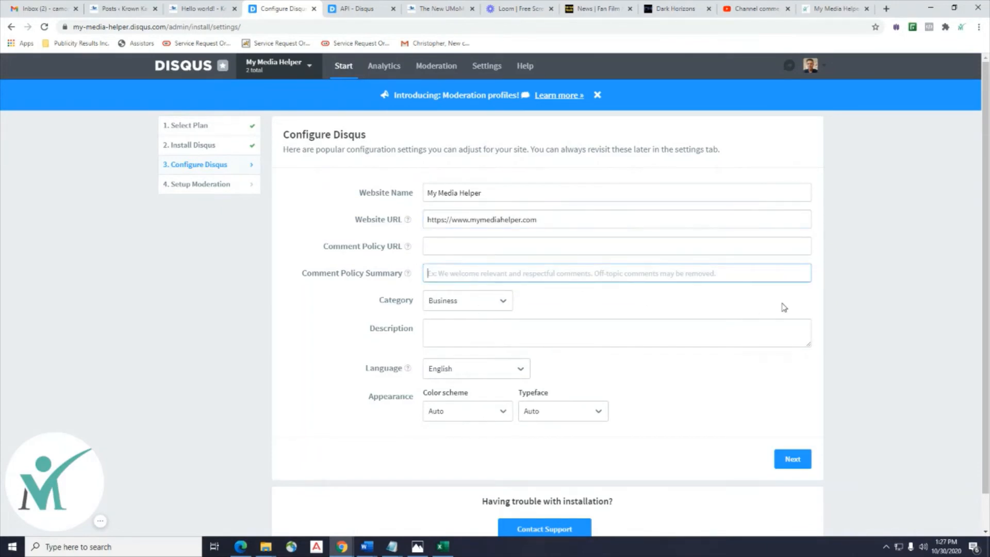
pyautogui.click(562, 325)
pyautogui.scroll(-1, 720, 369)
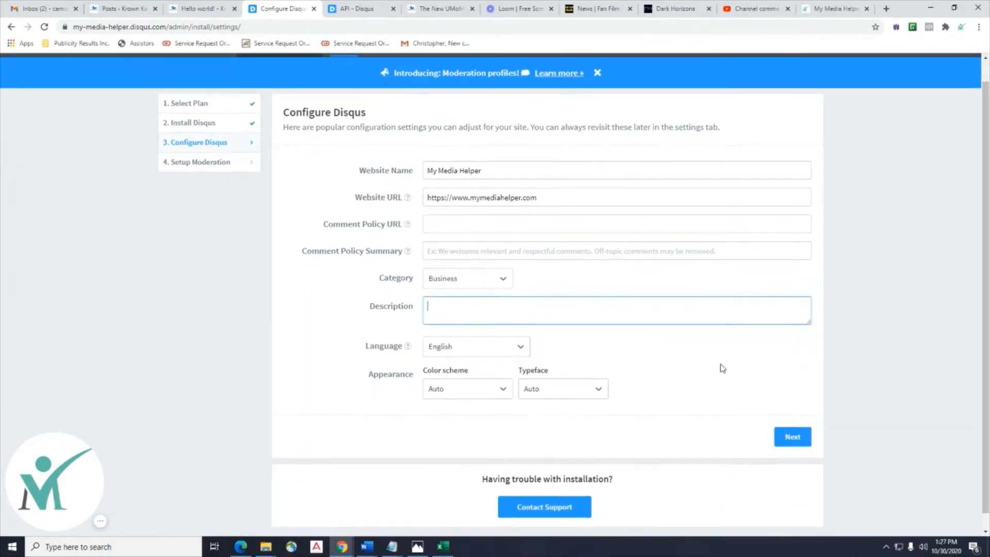
pyautogui.click(804, 421)
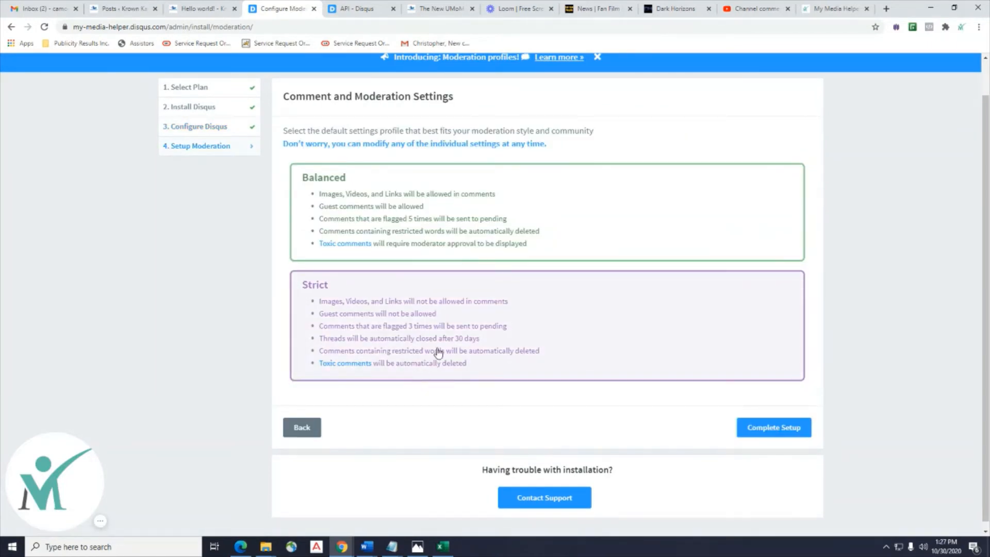
# - Choose the Balanced moderation profile for the new site and complete the Disqus setup
pyautogui.click(502, 211)
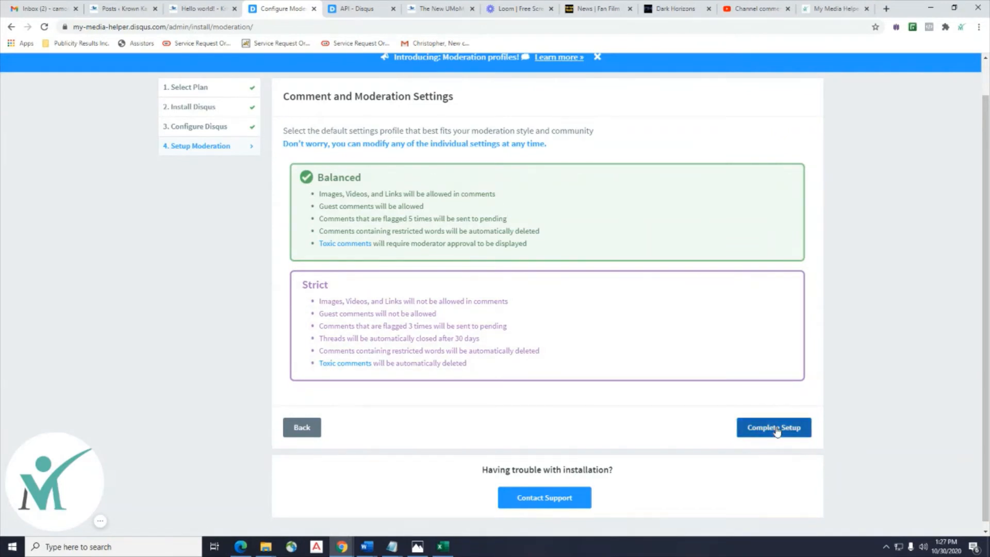
pyautogui.click(778, 430)
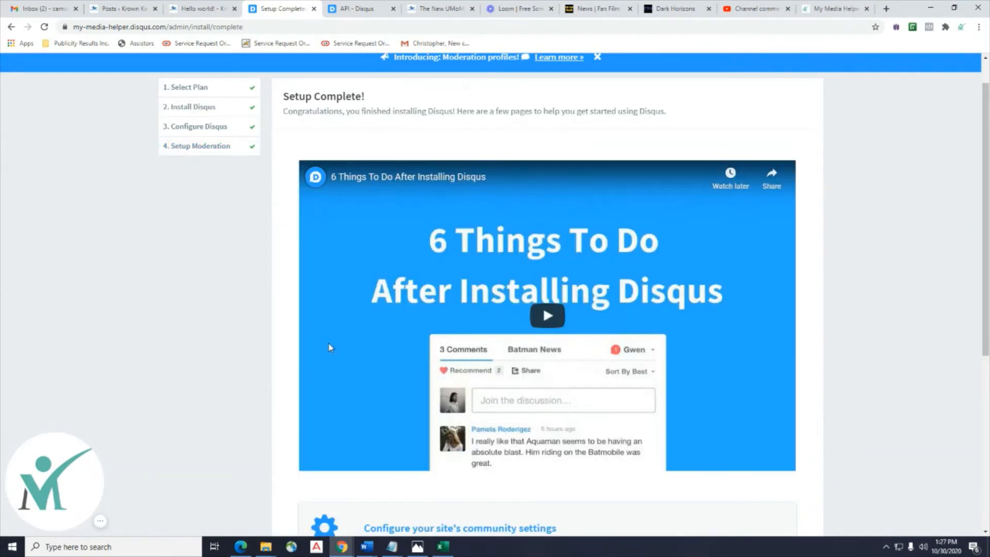
# - Open the community settings for the My Media Helper site and look through its comment configuration options
pyautogui.scroll(-6, 329, 348)
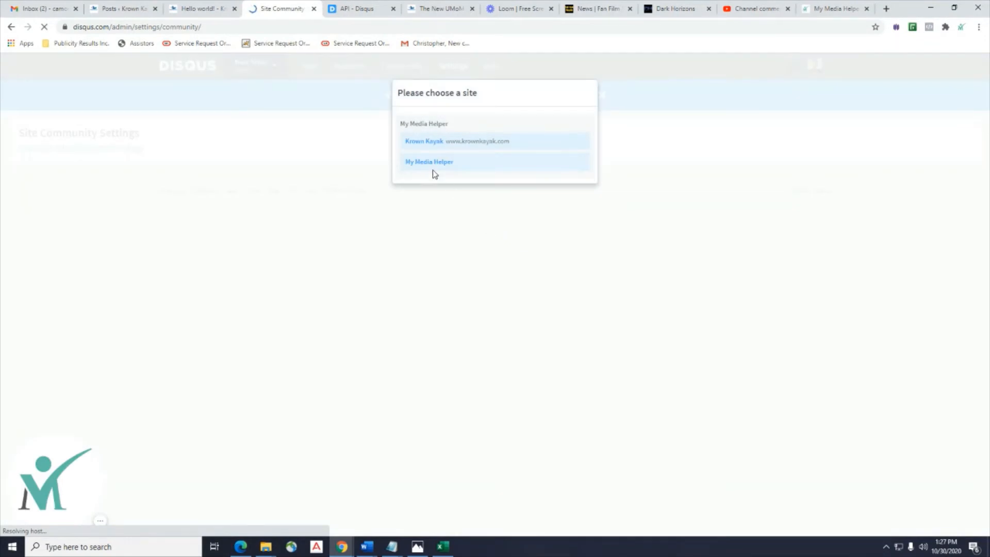
pyautogui.click(429, 162)
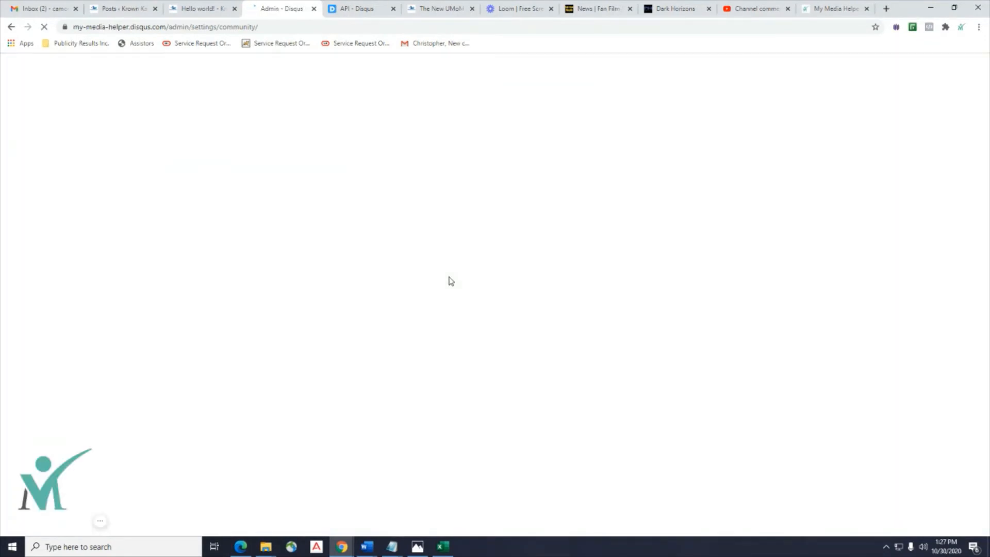
pyautogui.scroll(-1, 618, 308)
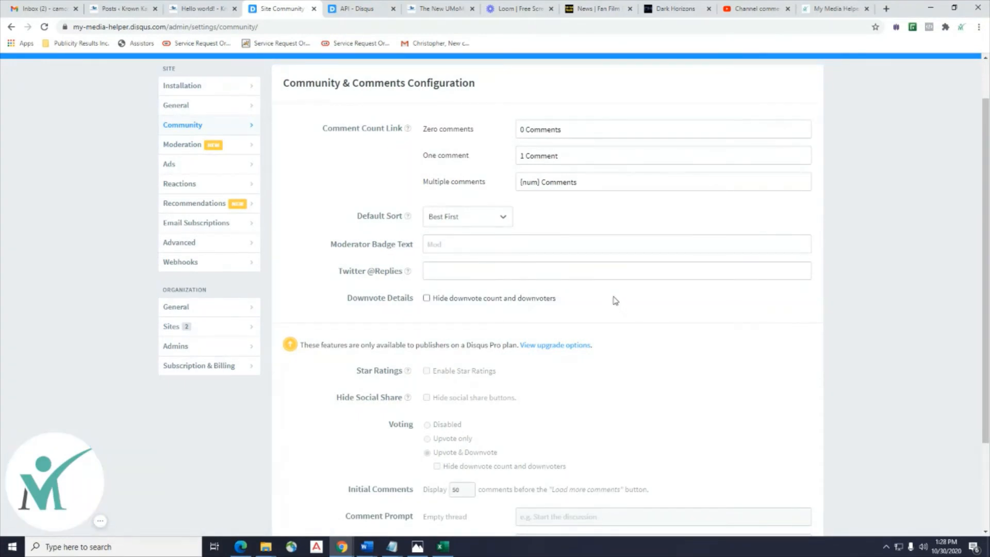
pyautogui.scroll(-1, 615, 300)
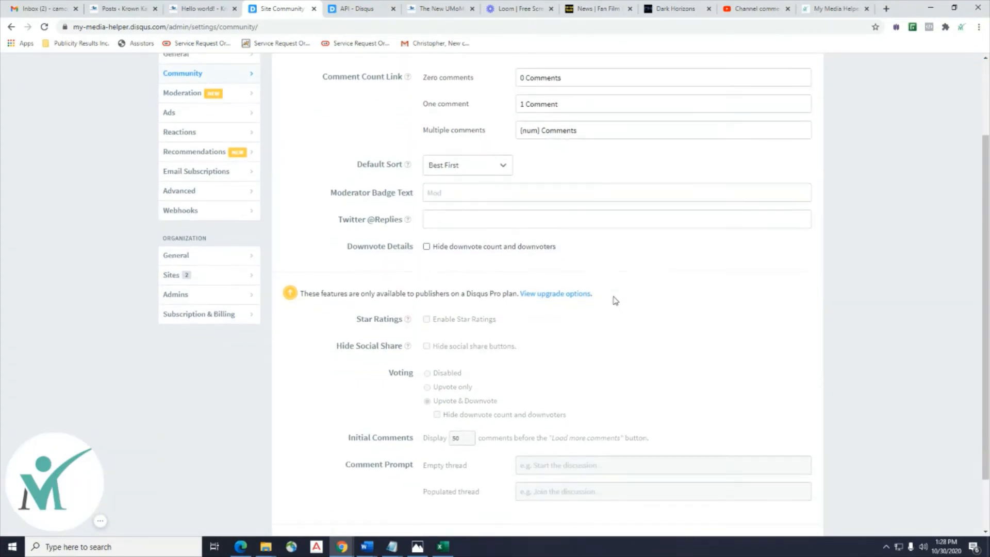
pyautogui.scroll(-1, 615, 300)
pyautogui.scroll(2, 615, 300)
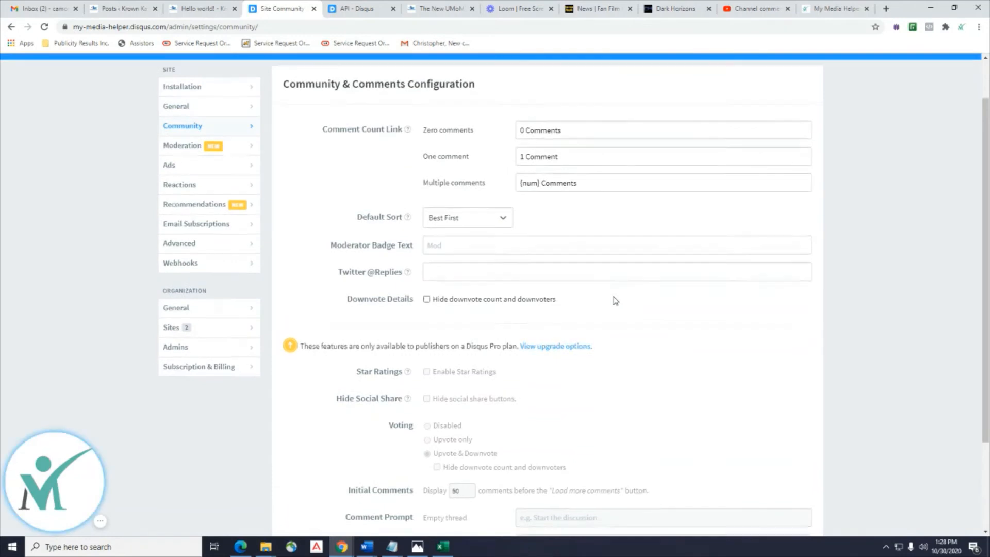
pyautogui.scroll(1, 615, 300)
pyautogui.scroll(-3, 614, 297)
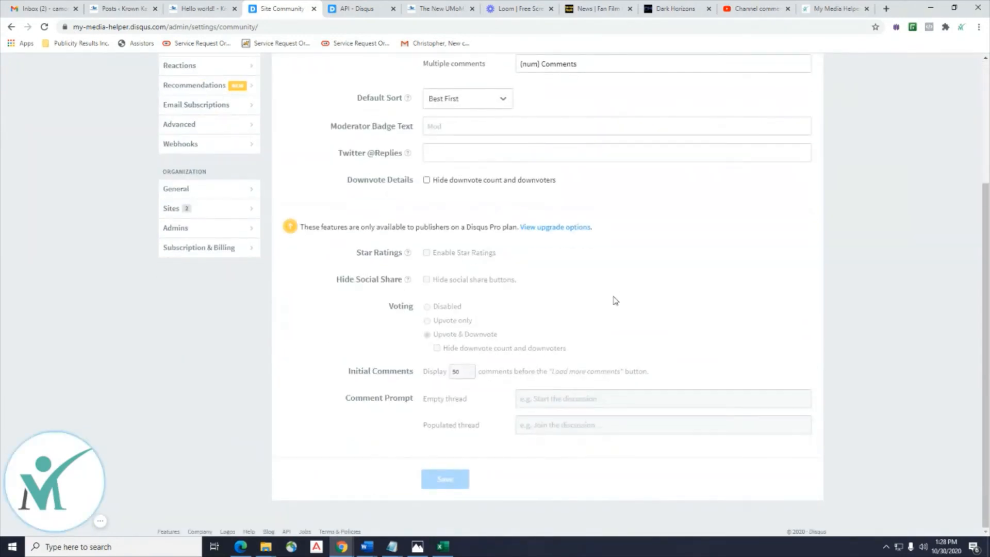
pyautogui.scroll(2, 615, 300)
pyautogui.scroll(1, 615, 300)
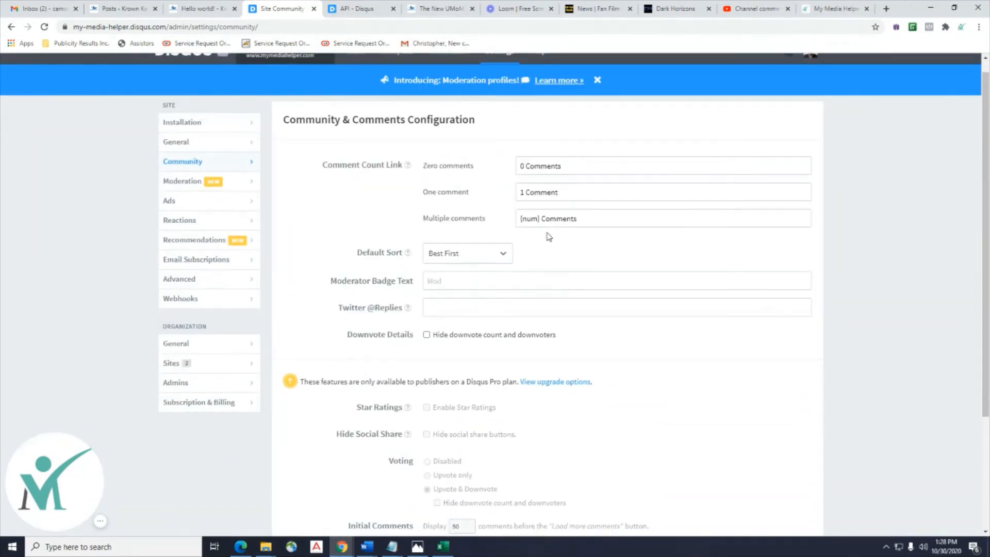
# - Set the default comment sort to Newest First and save the community configuration
pyautogui.click(501, 256)
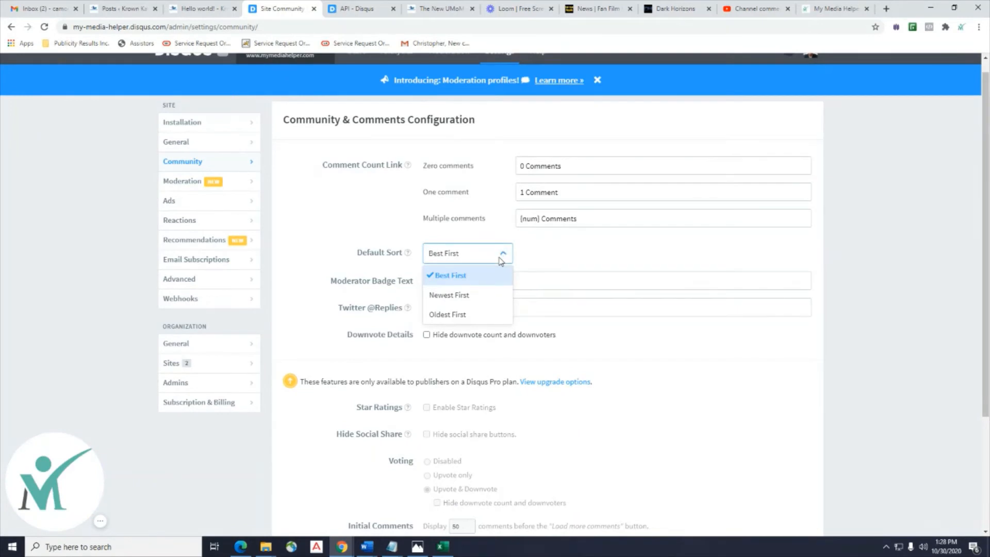
pyautogui.click(547, 261)
pyautogui.click(503, 256)
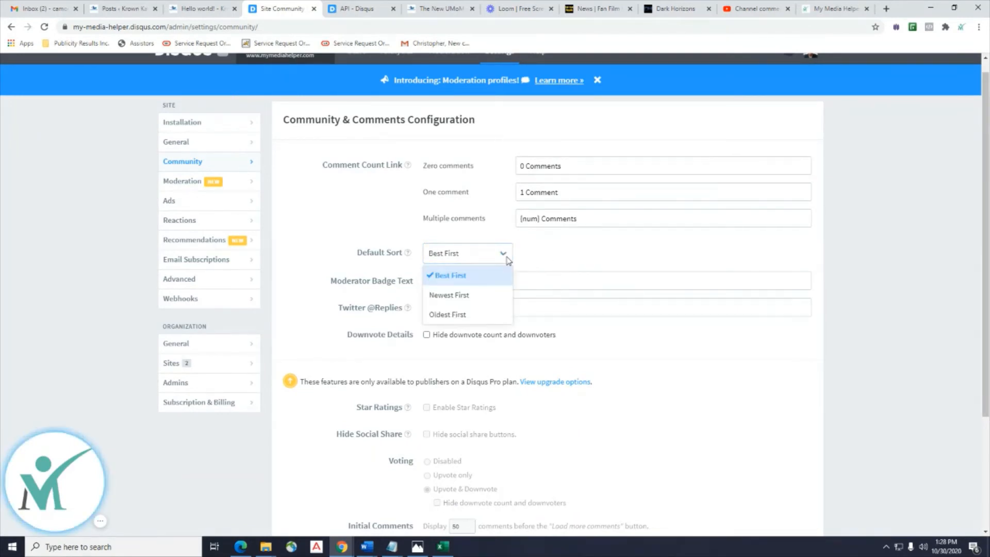
pyautogui.click(475, 298)
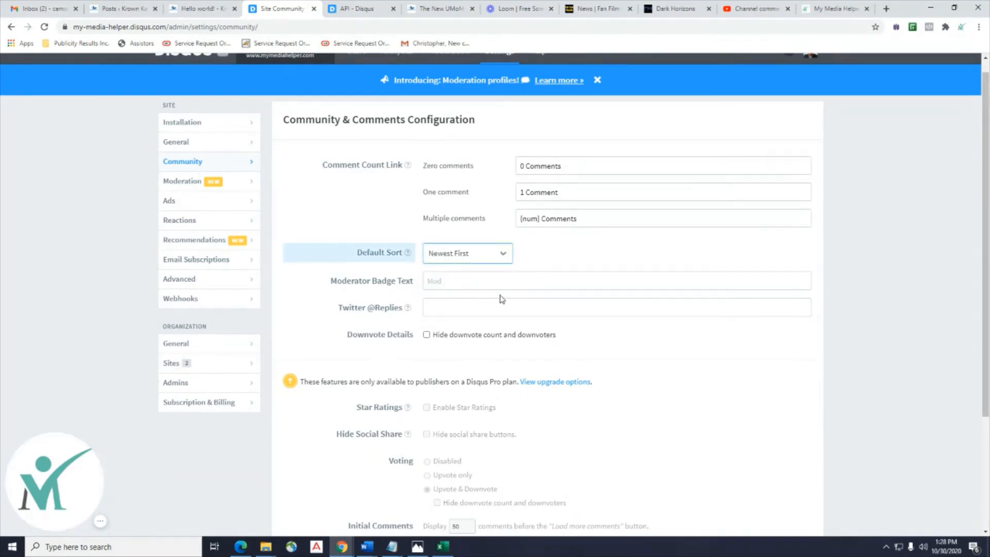
pyautogui.click(543, 280)
pyautogui.scroll(-1, 543, 281)
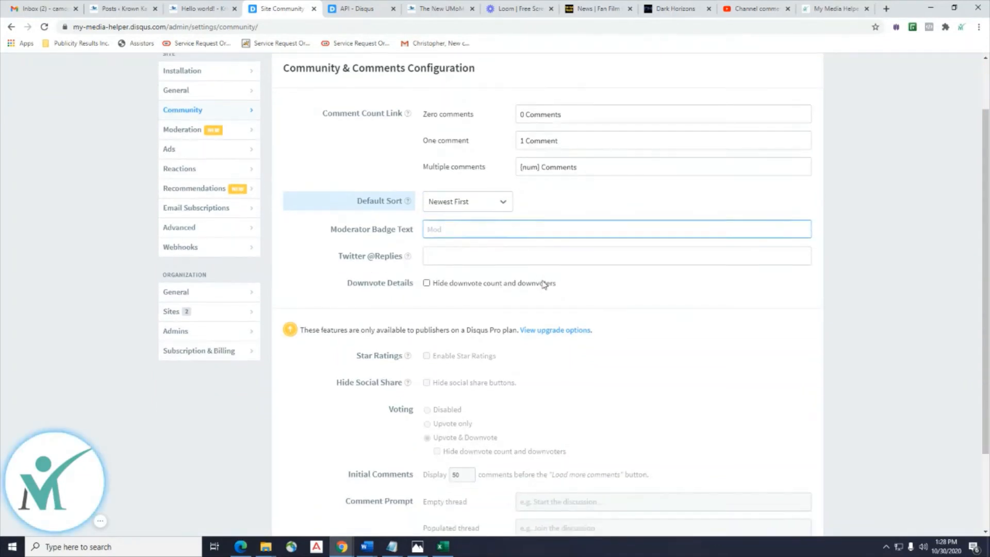
pyautogui.scroll(-2, 544, 283)
pyautogui.click(543, 283)
pyautogui.scroll(1, 685, 283)
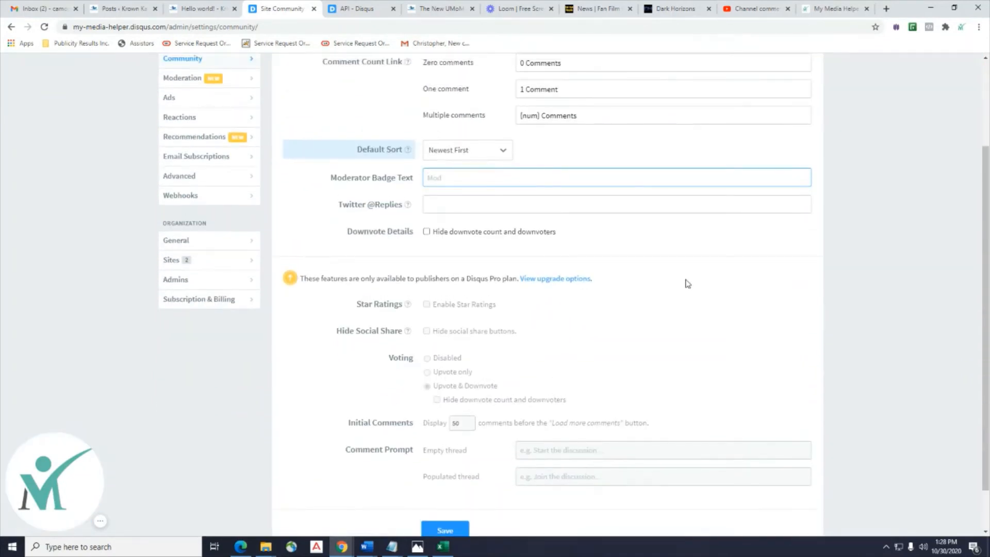
pyautogui.scroll(-1, 490, 323)
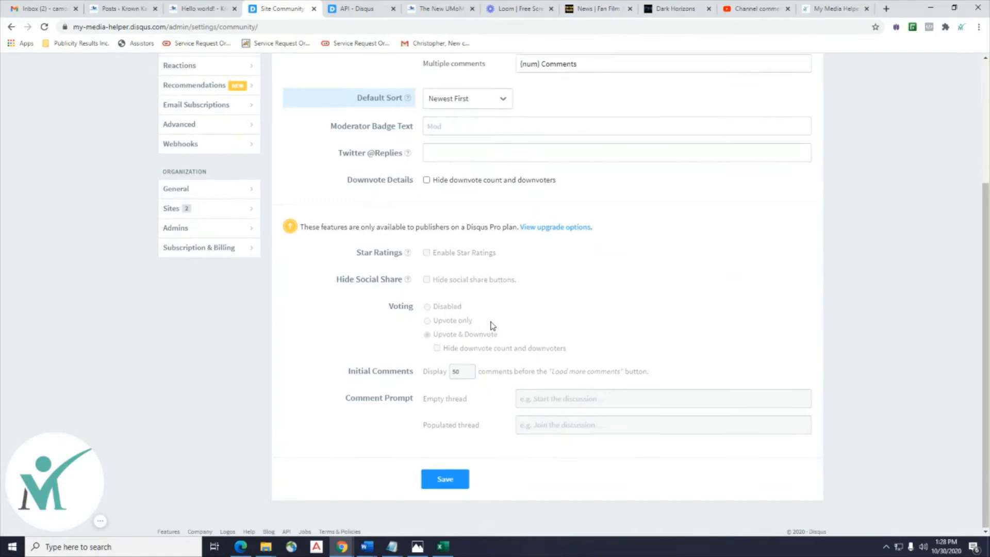
pyautogui.click(445, 480)
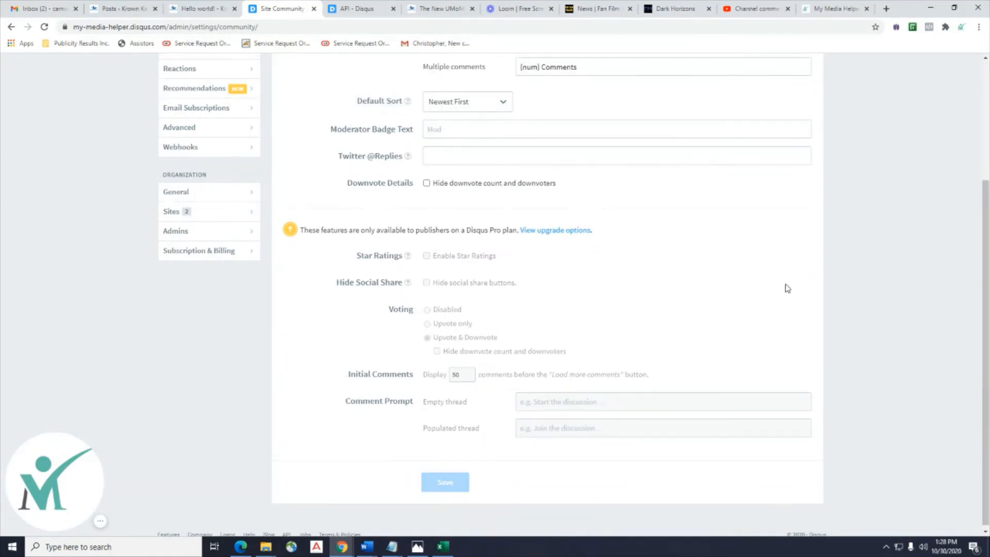
# - Go to the organization's sites and bring up the general settings of the My Media Helper site
pyautogui.scroll(3, 788, 289)
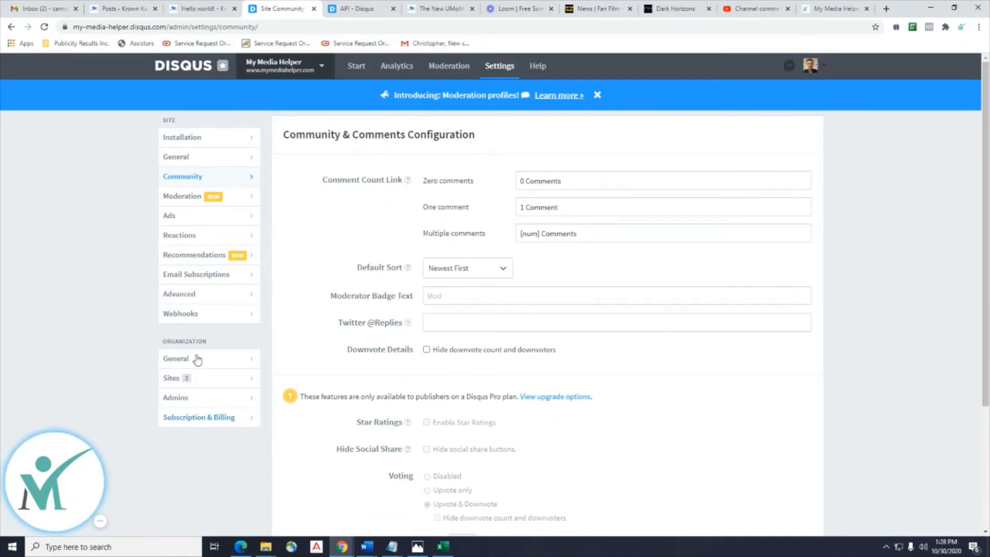
pyautogui.click(172, 383)
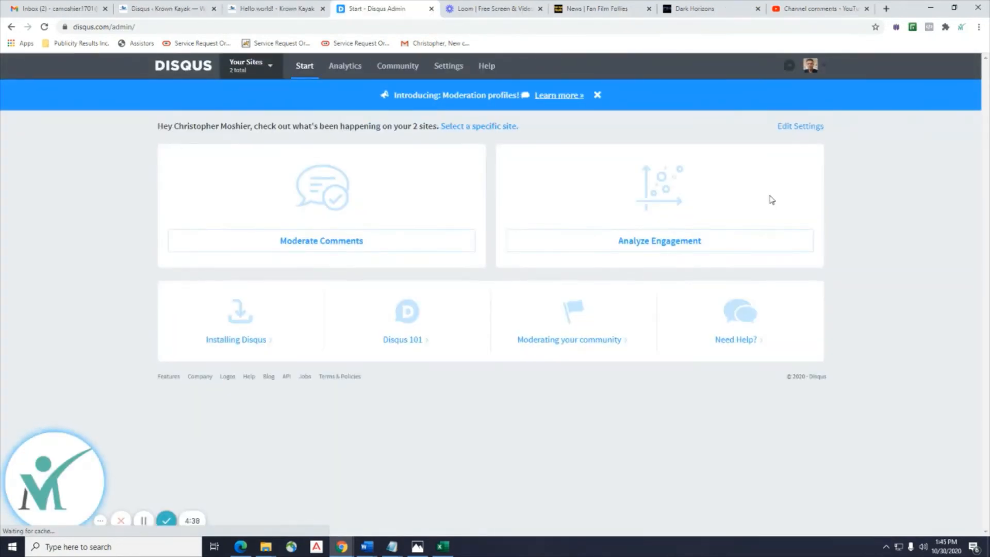
pyautogui.click(802, 129)
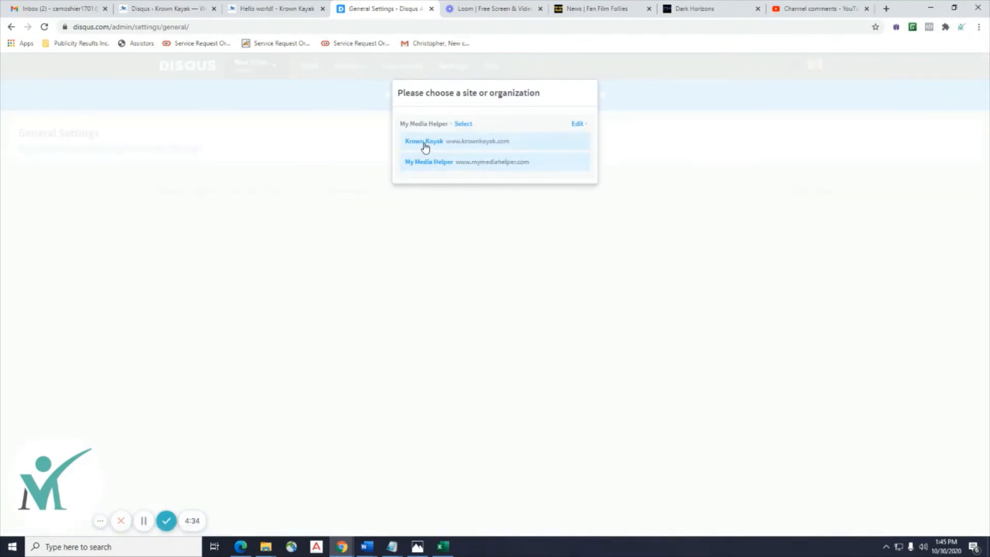
pyautogui.click(418, 163)
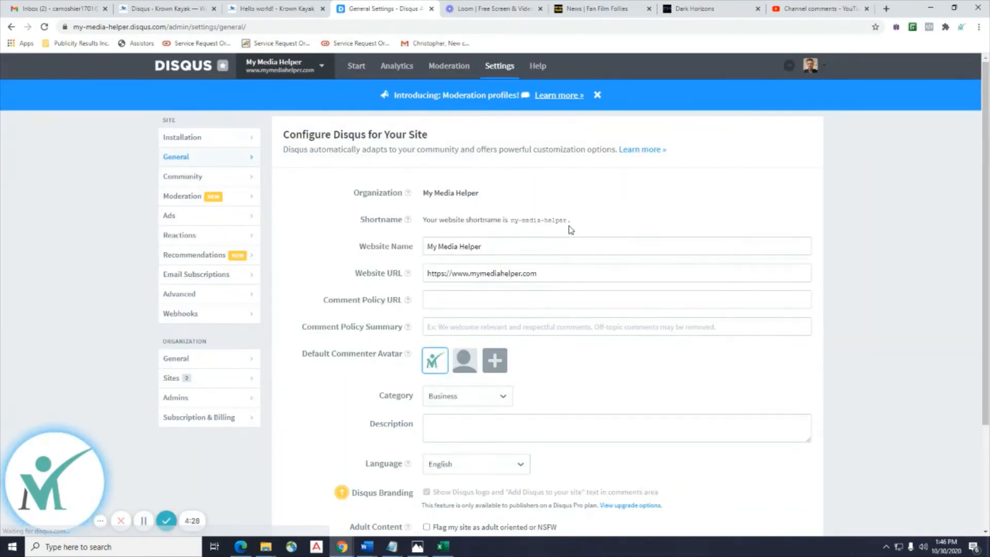
# - Copy the My Media Helper site's shortname from its general settings
pyautogui.moveTo(566, 219); pyautogui.dragTo(519, 221)
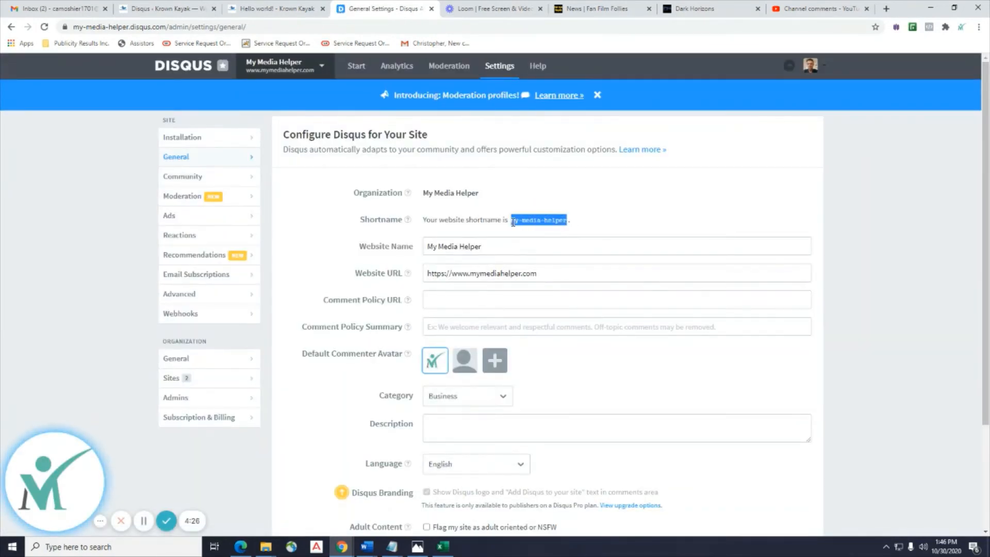
pyautogui.rightClick(521, 224)
pyautogui.click(536, 230)
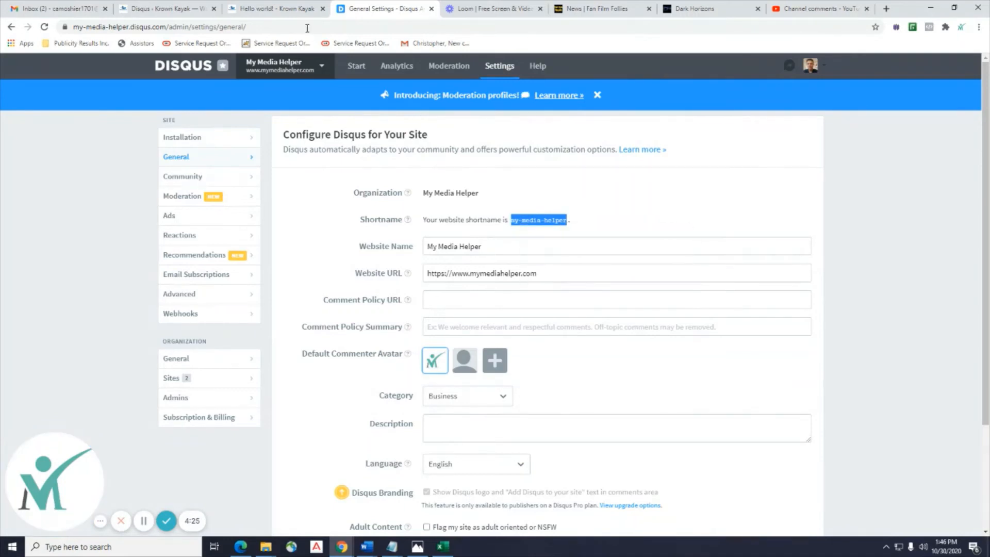
# - Open the site configuration of the WordPress Disqus plugin, unlock it for changes and select the current shortname
pyautogui.click(165, 9)
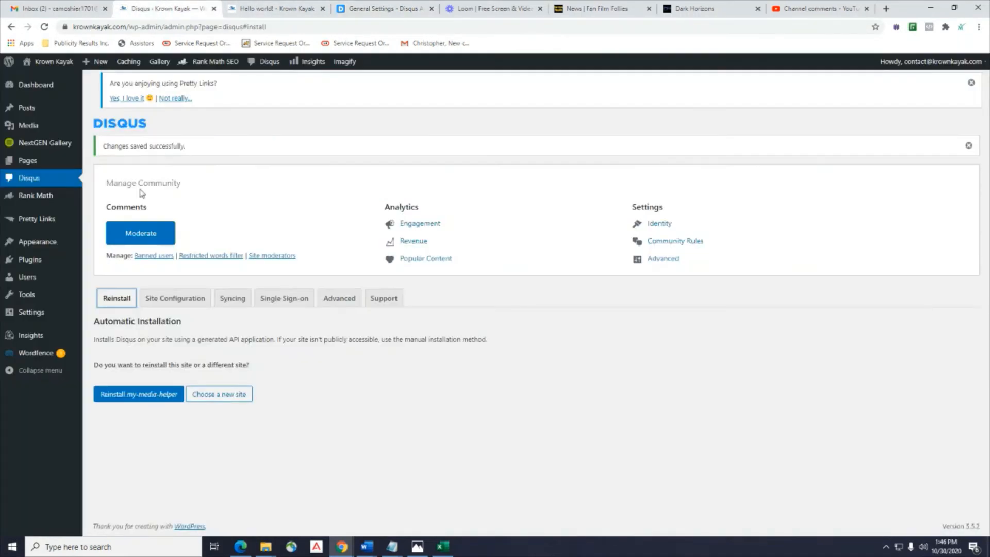
pyautogui.click(176, 298)
pyautogui.scroll(-3, 290, 307)
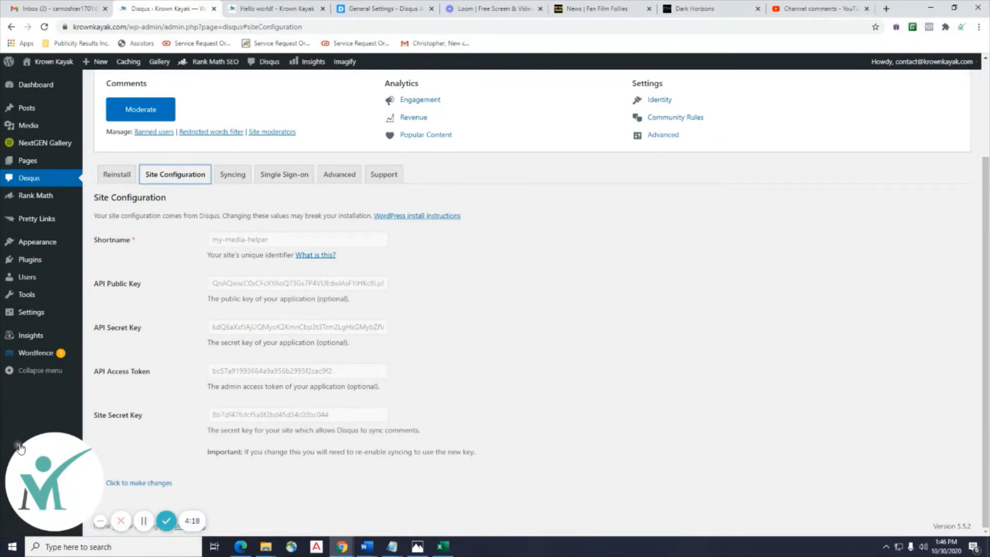
pyautogui.click(19, 448)
pyautogui.click(139, 483)
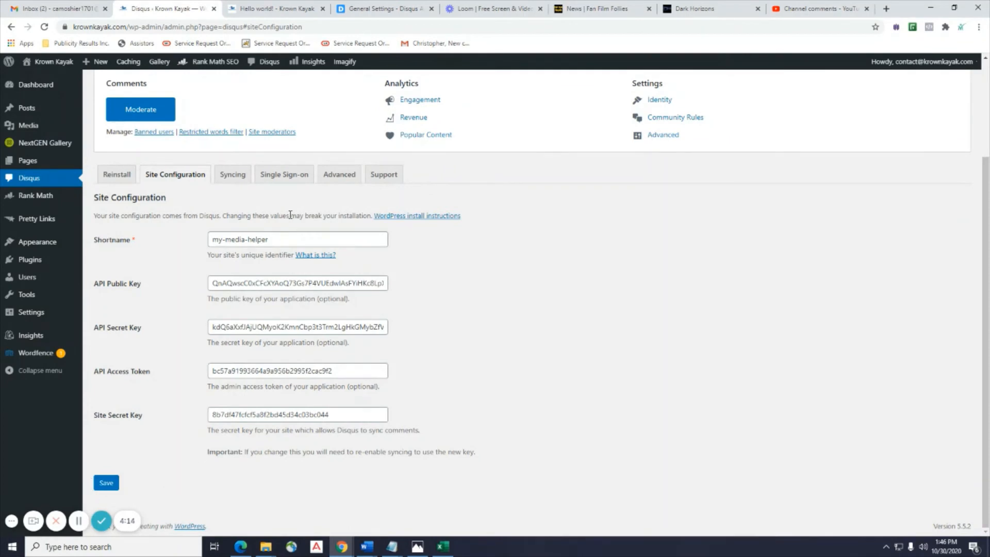
pyautogui.click(301, 242)
pyautogui.hotkey('ctrl', 'a')
pyautogui.moveTo(26, 321)
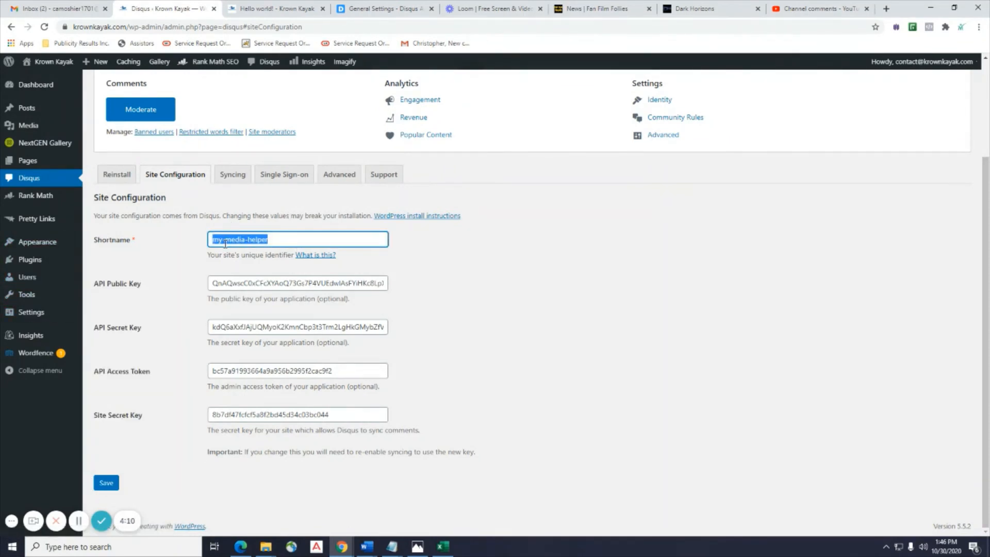
# - Check which Disqus site the comment section of the Hello world! post uses, and return to the plugin configuration
pyautogui.click(266, 8)
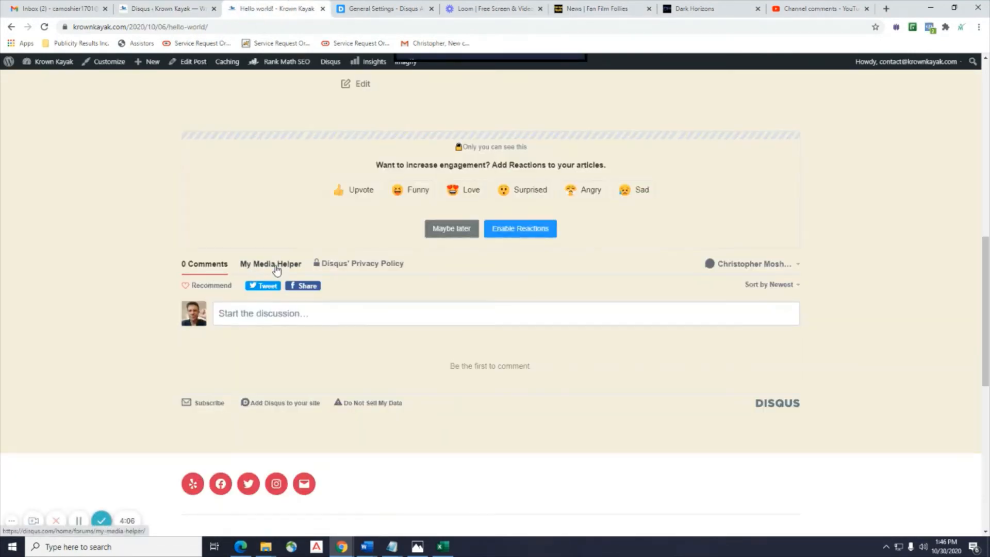
pyautogui.click(161, 8)
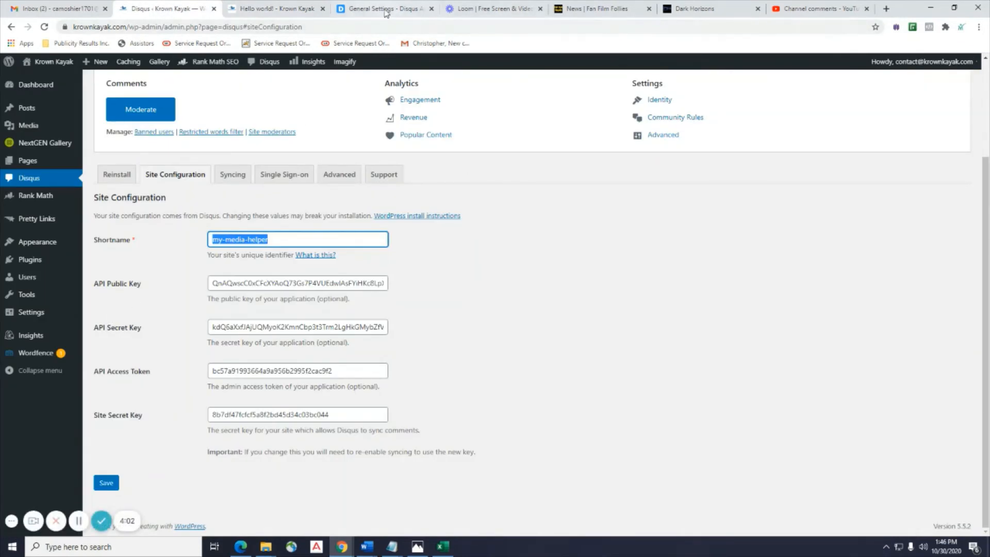
# - Open the Krown Kayak site's settings from the organization's Disqus sites and copy its shortname, https-www-krownkayak-com
pyautogui.click(367, 11)
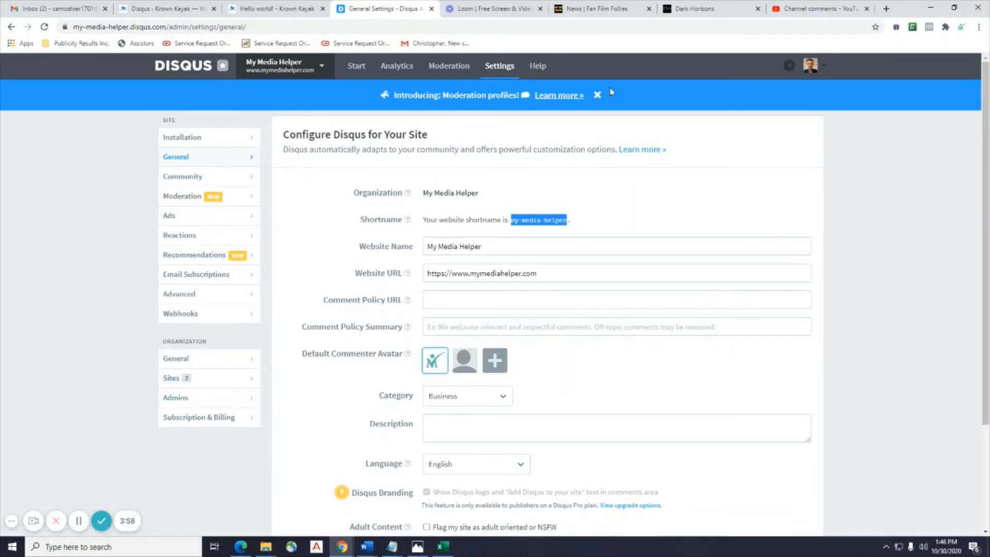
pyautogui.click(170, 382)
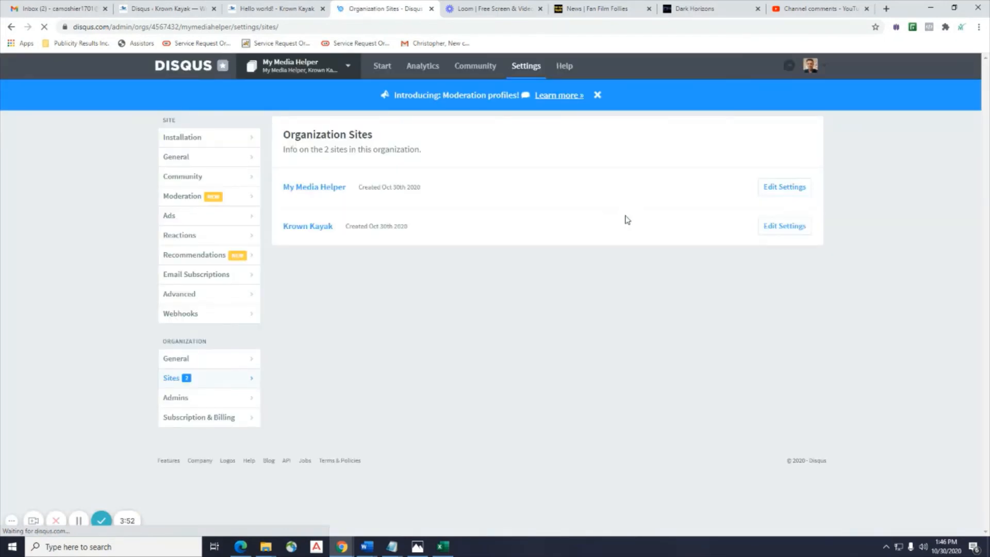
pyautogui.click(776, 229)
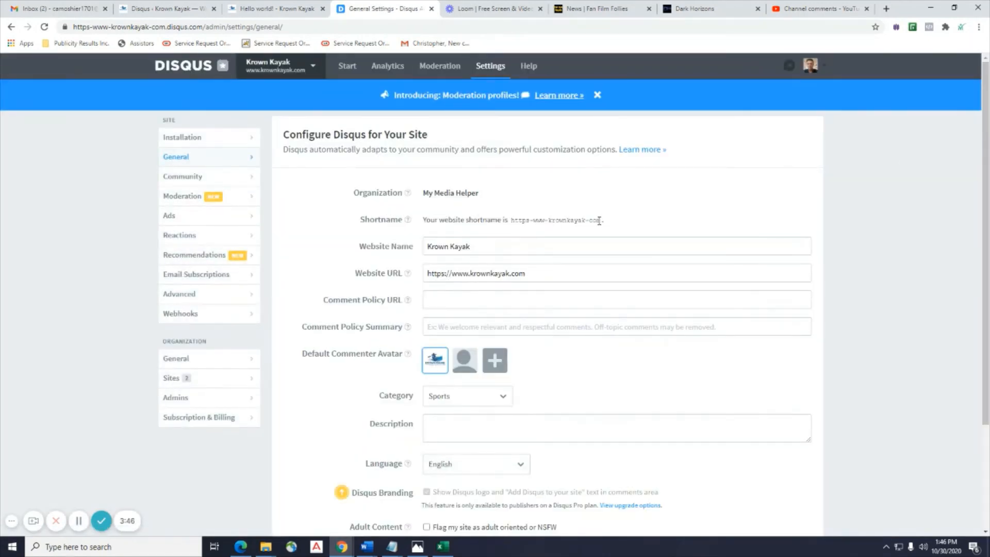
pyautogui.moveTo(599, 221); pyautogui.dragTo(522, 220)
pyautogui.click(598, 226)
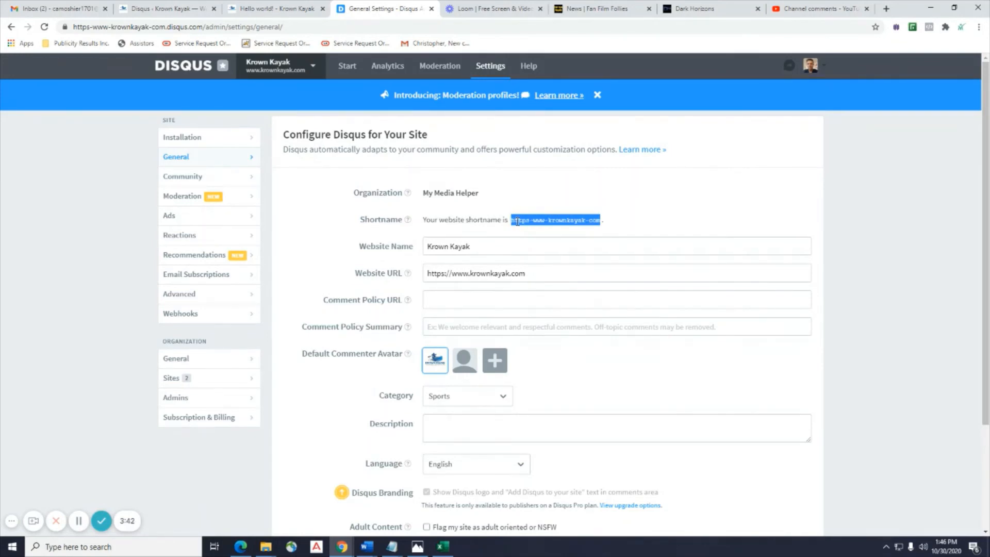
pyautogui.rightClick(517, 221)
pyautogui.click(531, 227)
# - Replace the shortname in the WordPress Disqus plugin's site configuration with https-www-krownkayak-com and save the configuration
pyautogui.click(149, 9)
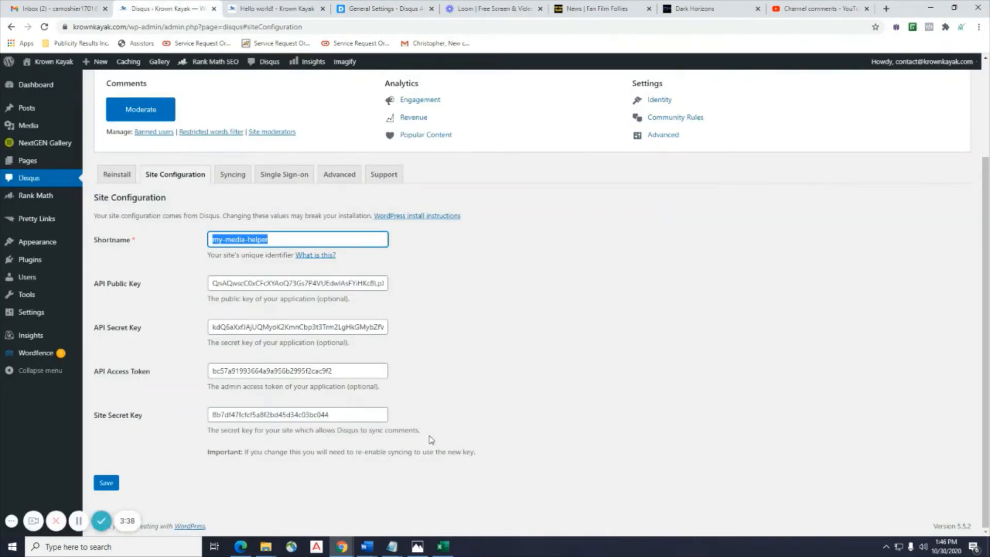
pyautogui.click(618, 462)
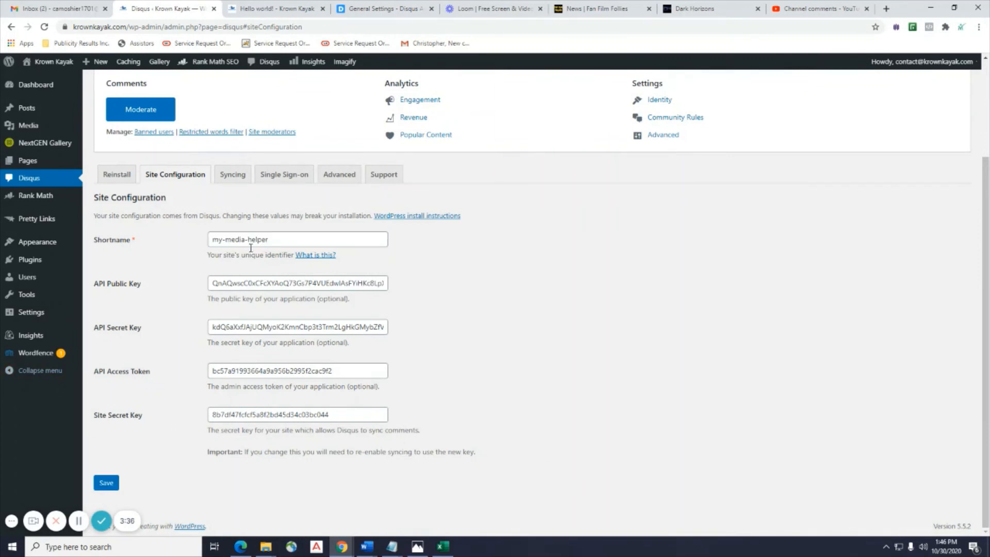
pyautogui.moveTo(295, 242); pyautogui.dragTo(212, 240)
pyautogui.rightClick(225, 239)
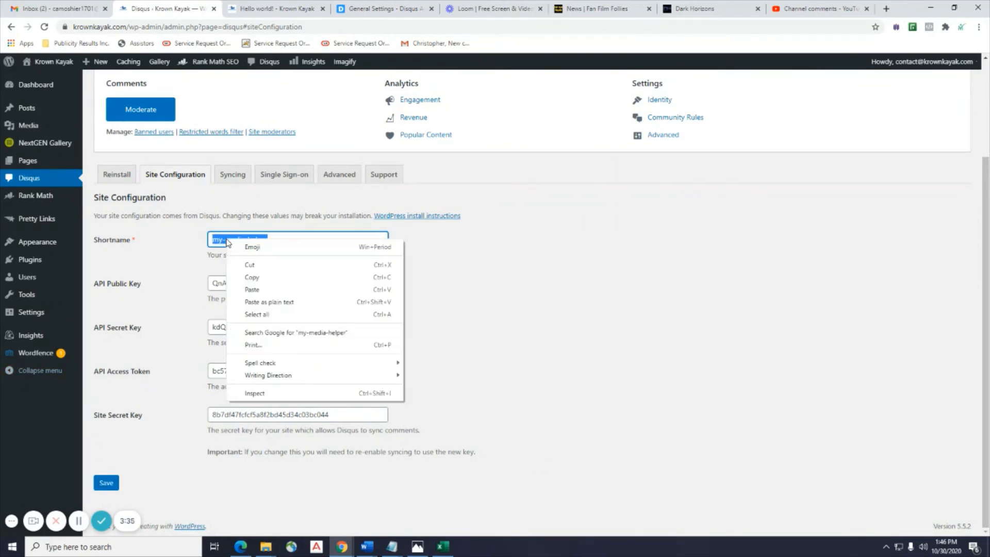
pyautogui.click(284, 290)
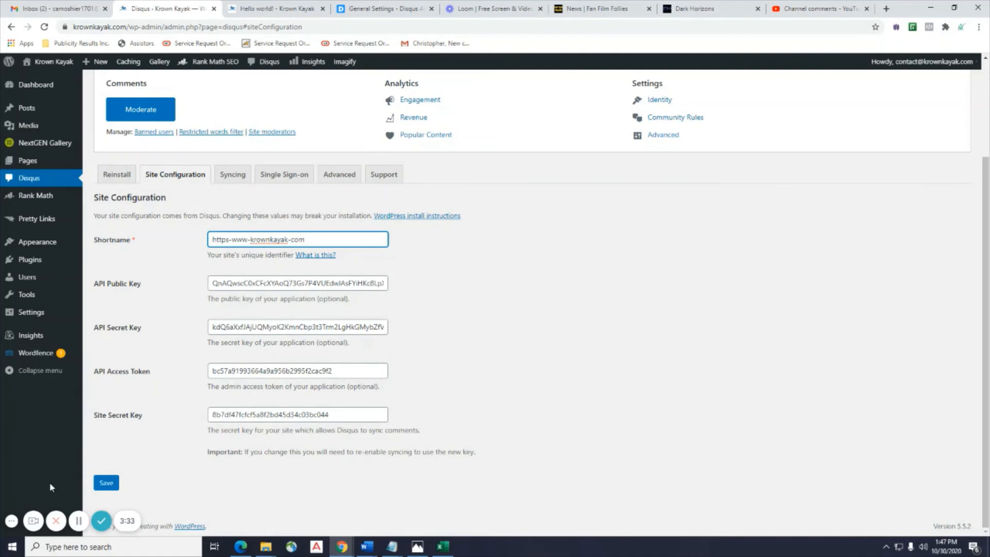
pyautogui.click(106, 482)
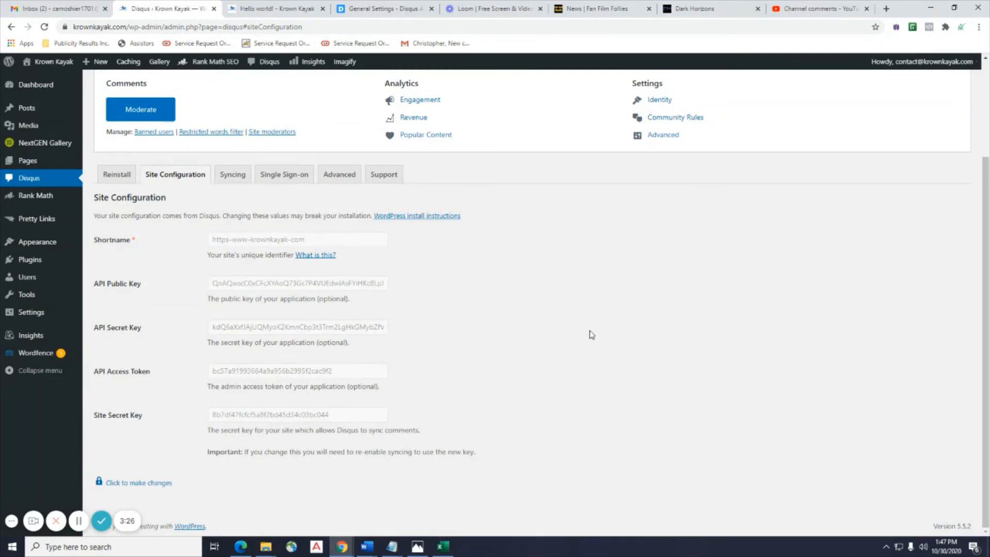
# - Return to the Hello world! post and reload it to check which Disqus site its comment section uses
pyautogui.scroll(3, 591, 335)
pyautogui.scroll(-3, 254, 325)
pyautogui.scroll(3, 176, 454)
pyautogui.click(273, 9)
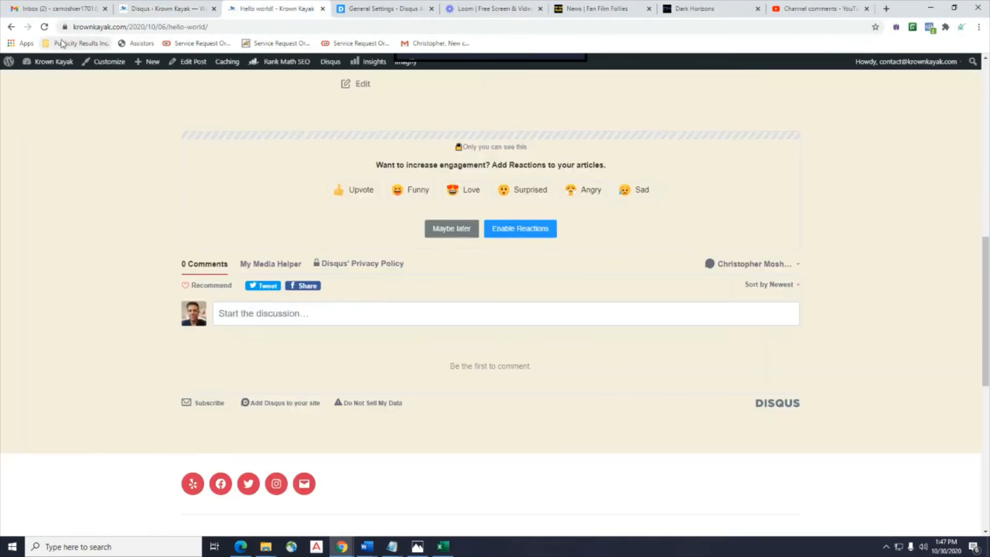
pyautogui.click(44, 26)
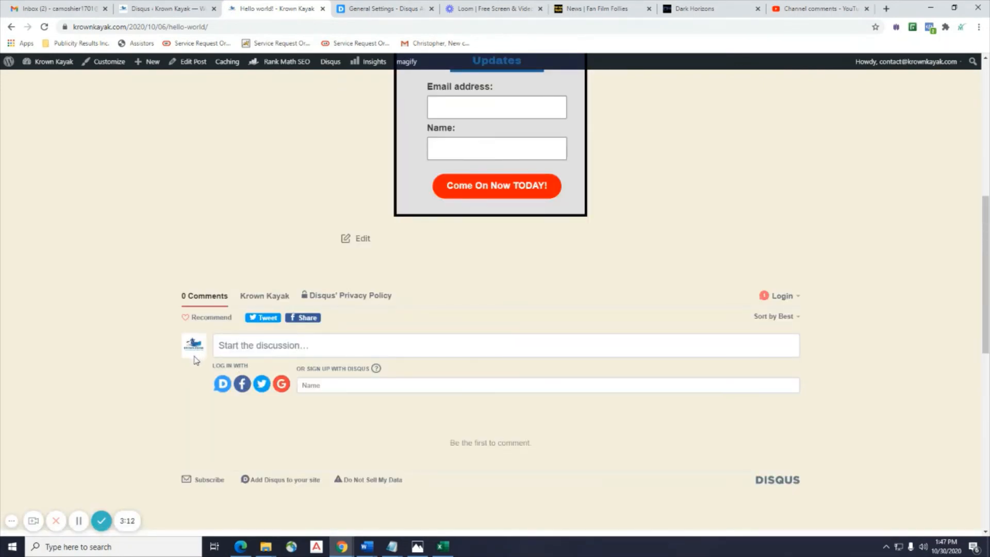
# - Write the comment "Hello." in the post's discussion and log in to the comment section with Disqus
pyautogui.click(335, 348)
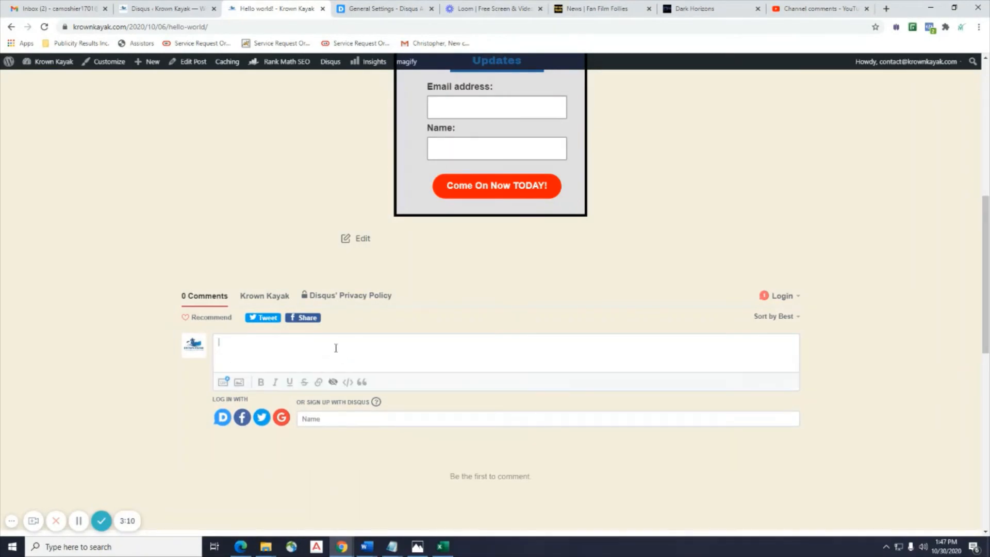
pyautogui.write('Hello')
pyautogui.scroll(-1, 784, 283)
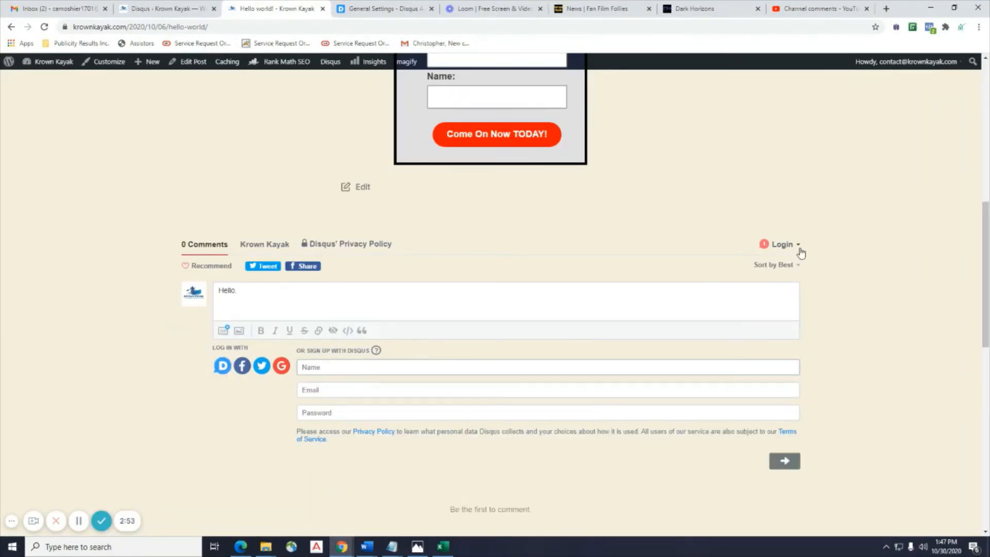
pyautogui.click(800, 253)
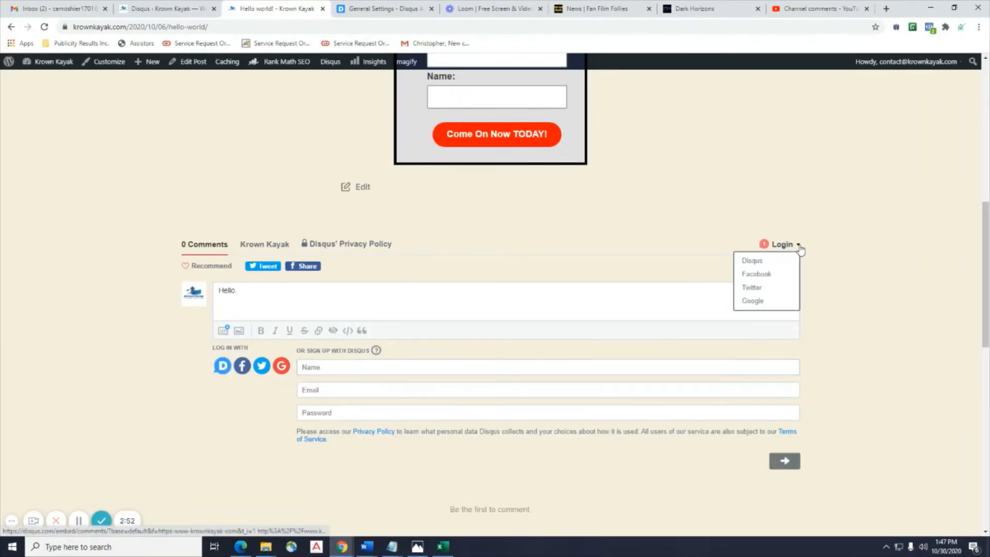
pyautogui.click(744, 262)
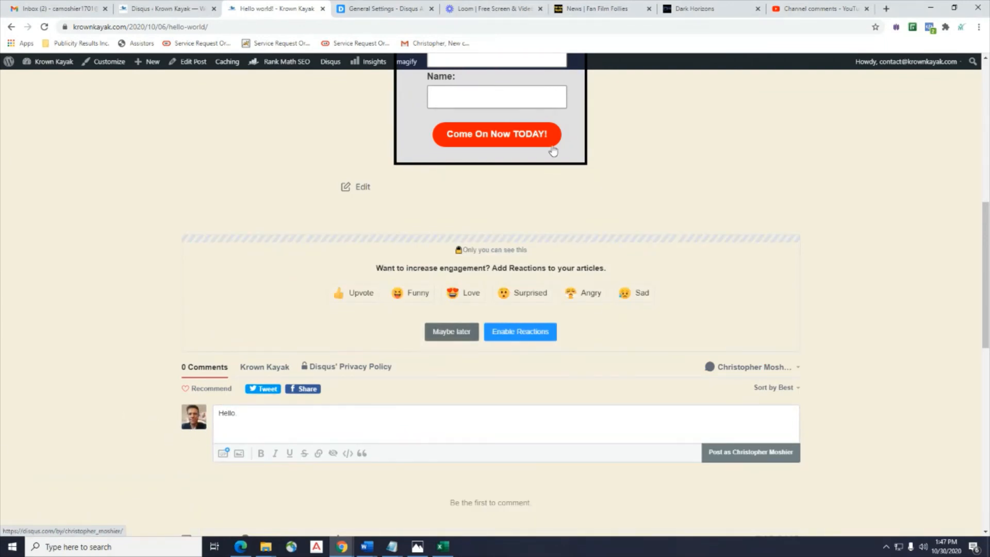
# - Look through the article list and comment counts in the News category of the Fan Film Follies site
pyautogui.click(630, 10)
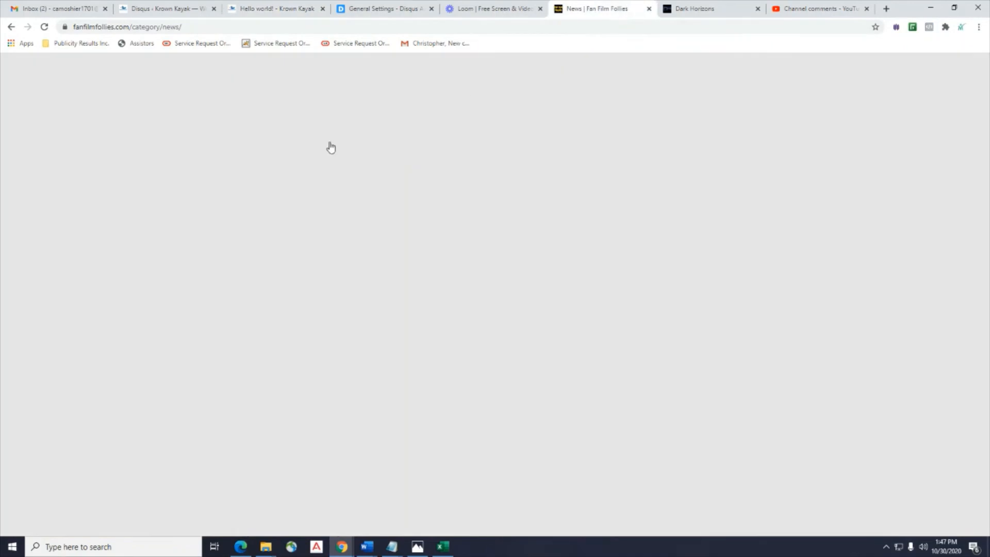
pyautogui.scroll(-7, 497, 374)
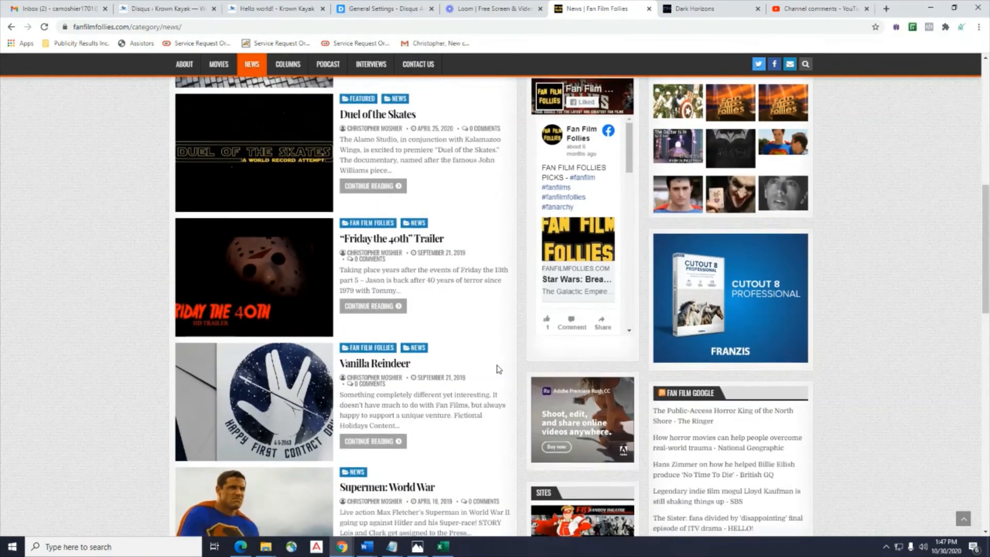
pyautogui.scroll(10, 497, 368)
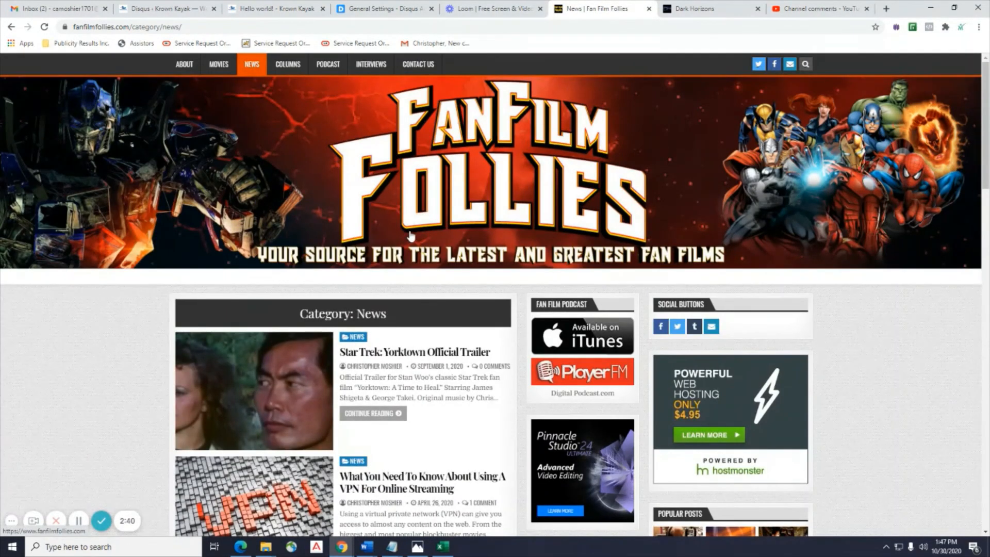
pyautogui.scroll(-12, 411, 237)
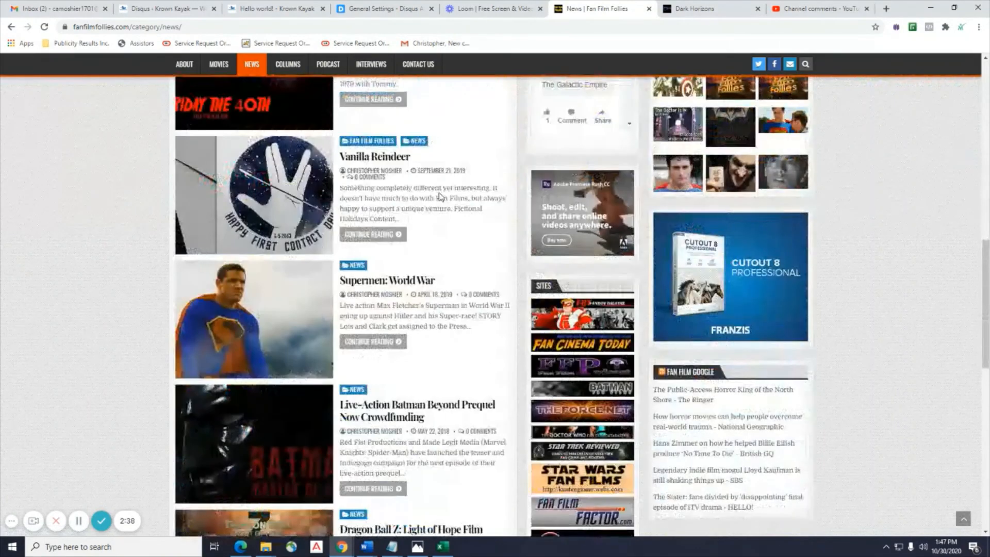
pyautogui.scroll(3, 440, 196)
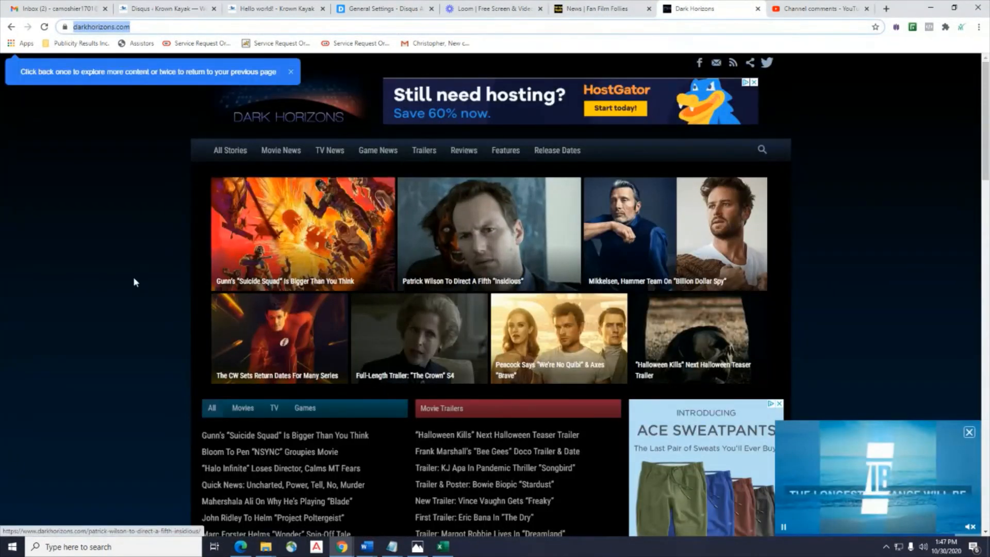
# - Browse the Dark Horizons home page and open the article Gunn's "Suicide Squad" Is Bigger Than You Think
pyautogui.scroll(-6, 99, 274)
pyautogui.scroll(3, 152, 276)
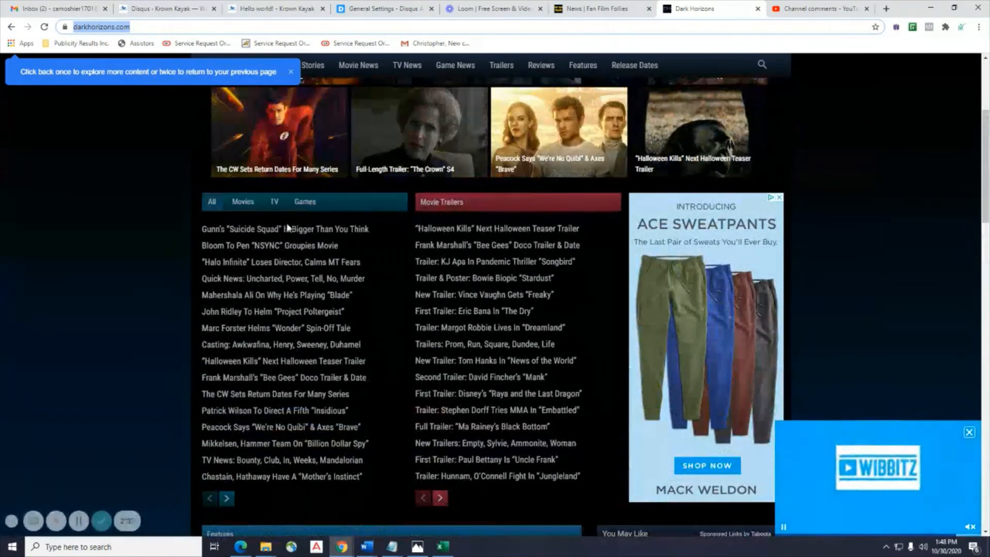
pyautogui.click(291, 235)
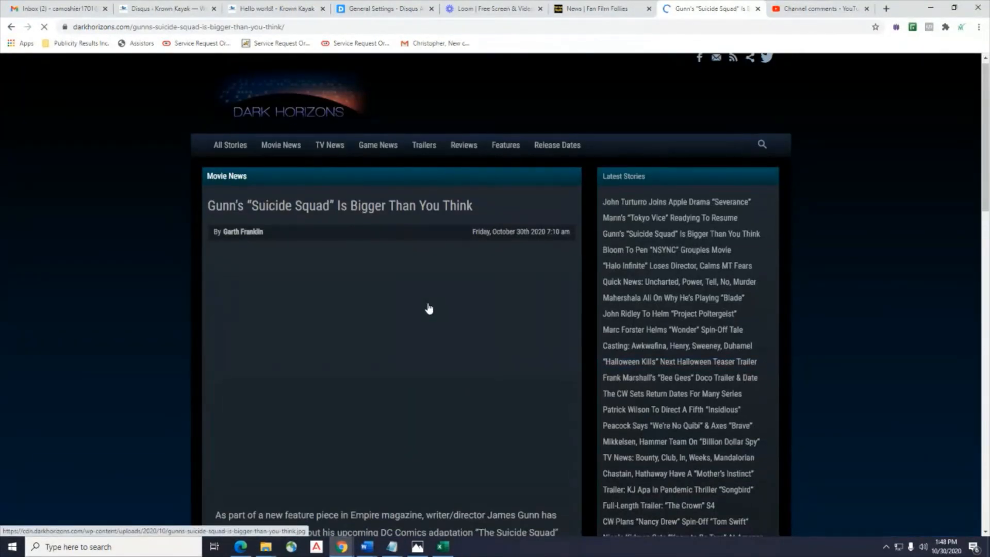
# - Find the Disqus comment section below the Dark Horizons article, past the sponsored links and forum rules
pyautogui.scroll(-20, 428, 308)
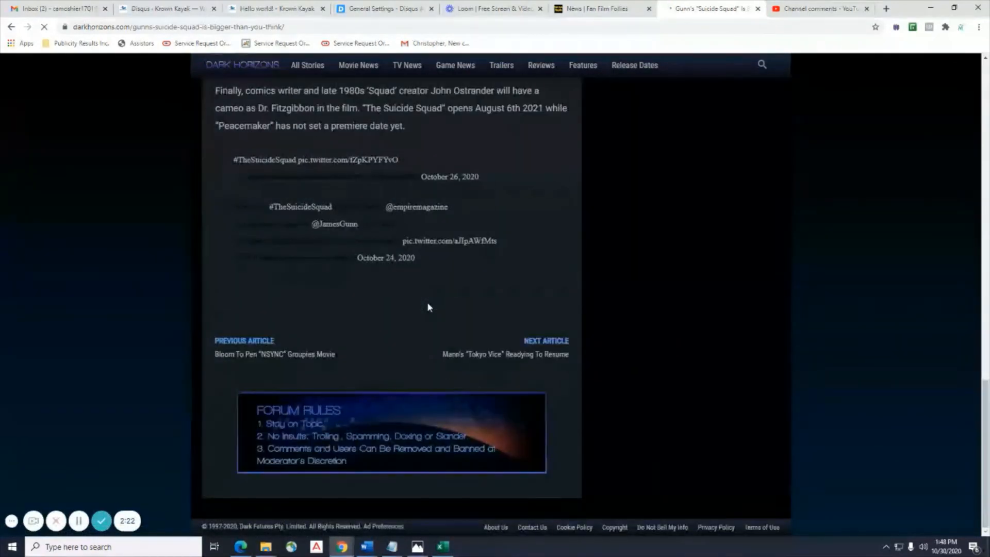
pyautogui.scroll(6, 428, 307)
pyautogui.scroll(-4, 429, 307)
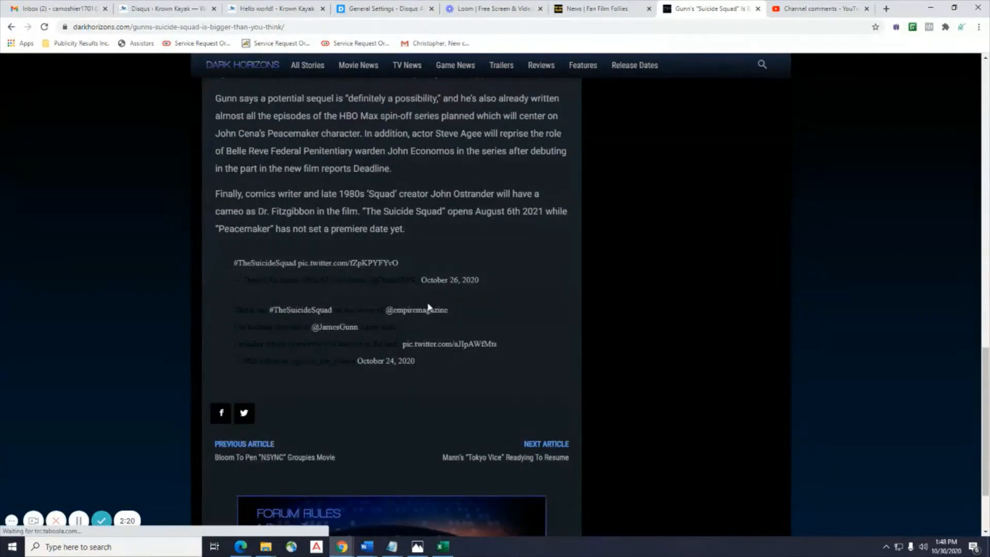
pyautogui.scroll(-4, 428, 307)
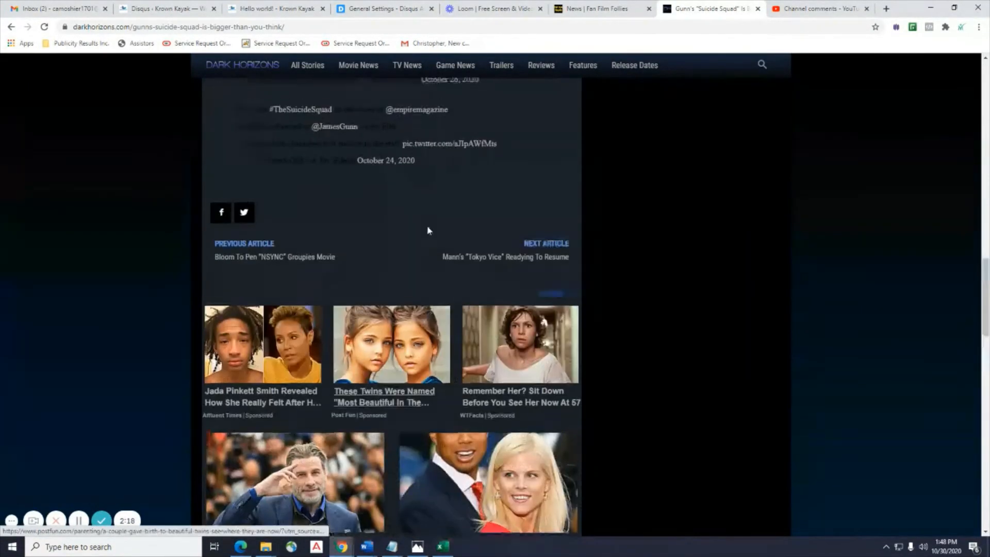
pyautogui.scroll(7, 428, 228)
pyautogui.scroll(7, 427, 228)
pyautogui.scroll(-13, 428, 227)
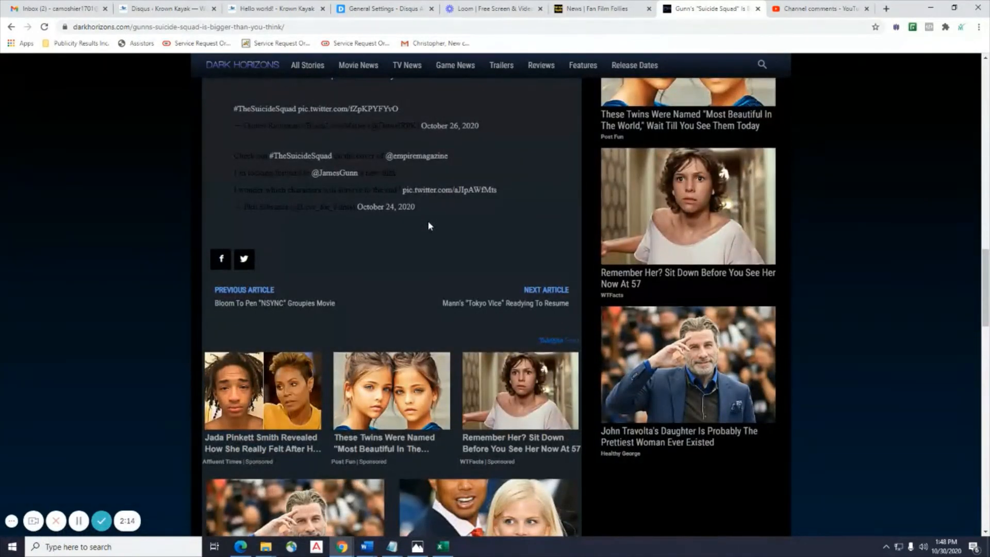
pyautogui.scroll(13, 428, 226)
pyautogui.scroll(-16, 428, 226)
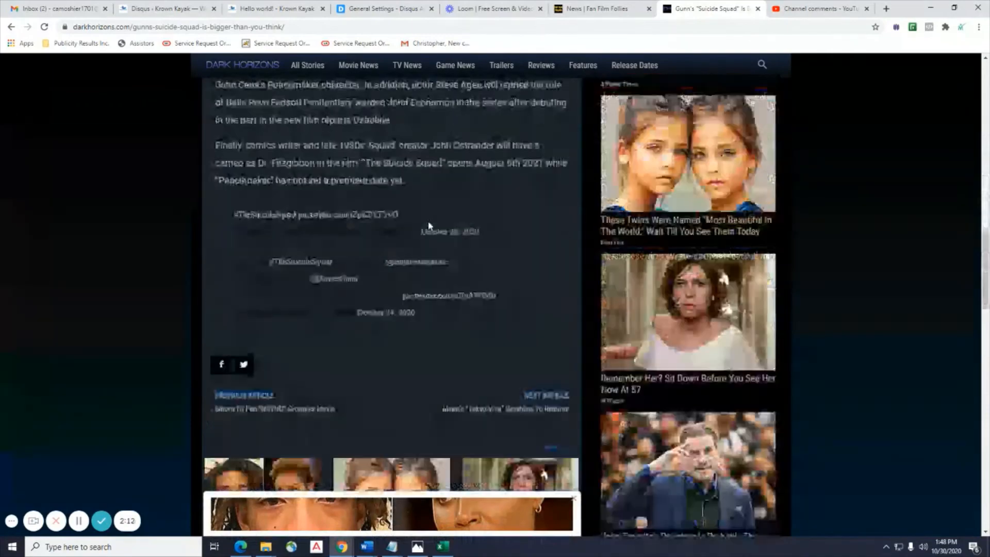
pyautogui.scroll(-14, 429, 227)
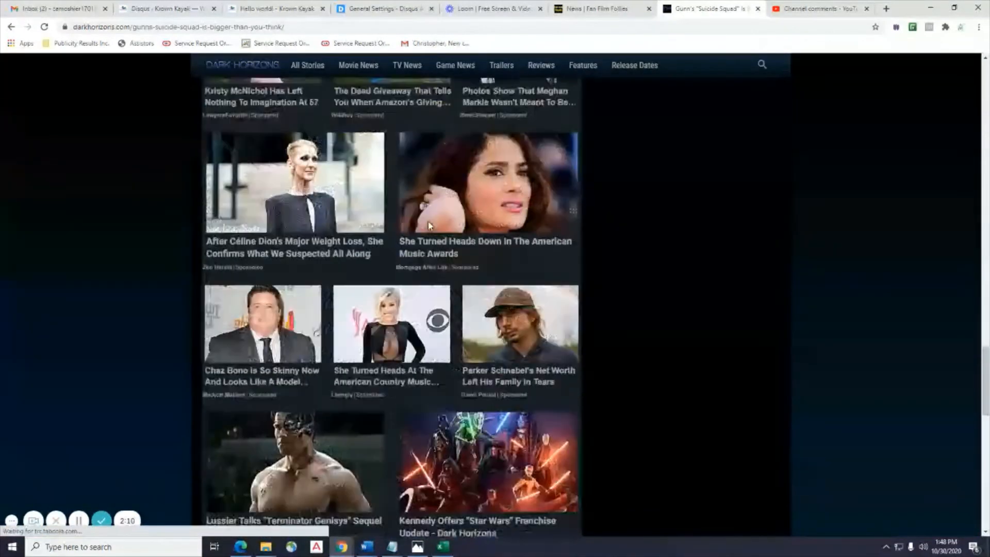
pyautogui.scroll(3, 428, 226)
pyautogui.scroll(8, 428, 226)
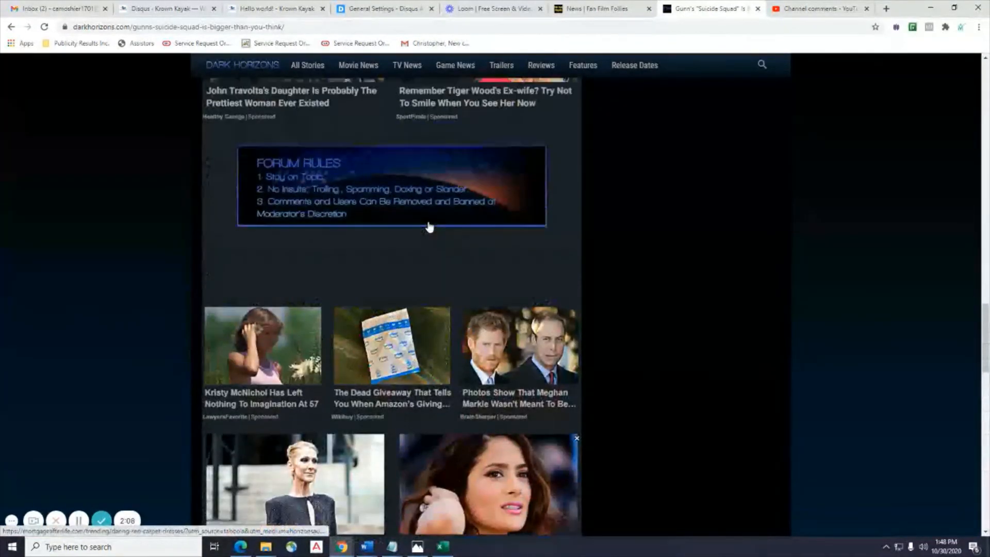
pyautogui.scroll(-2, 419, 397)
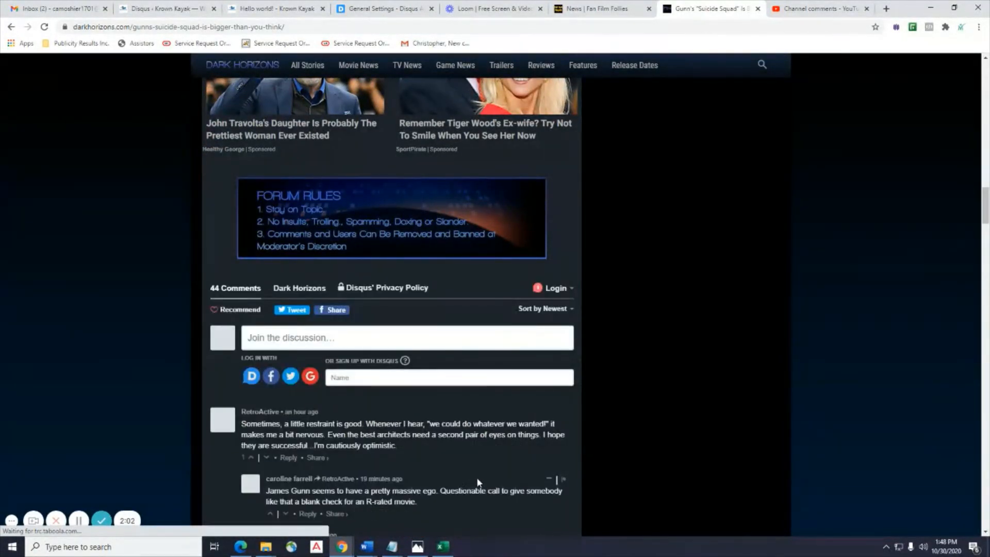
# - Look through the reader comments and replies in the article's Disqus discussion, and return to the start of the article
pyautogui.scroll(-4, 477, 477)
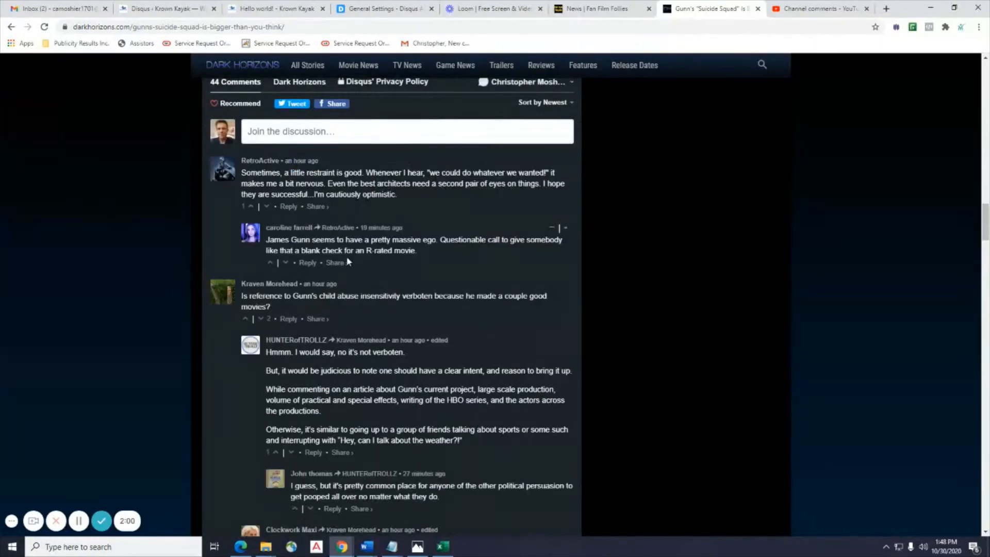
pyautogui.scroll(-6, 691, 320)
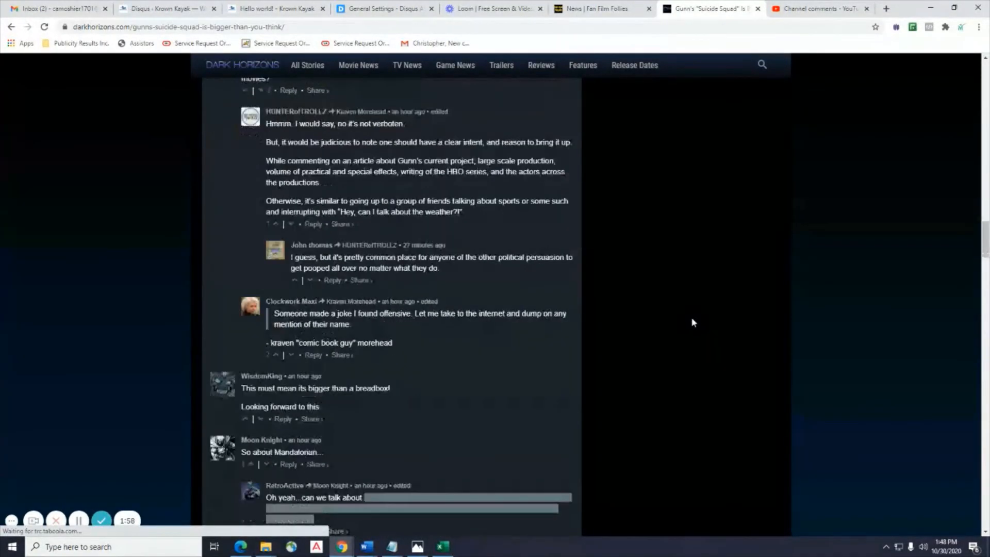
pyautogui.scroll(-8, 691, 319)
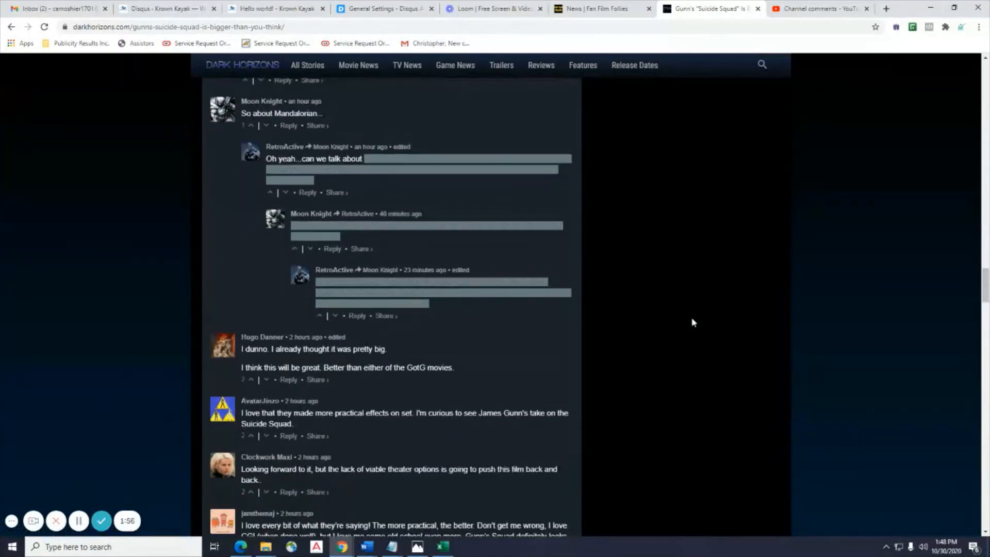
pyautogui.scroll(15, 691, 322)
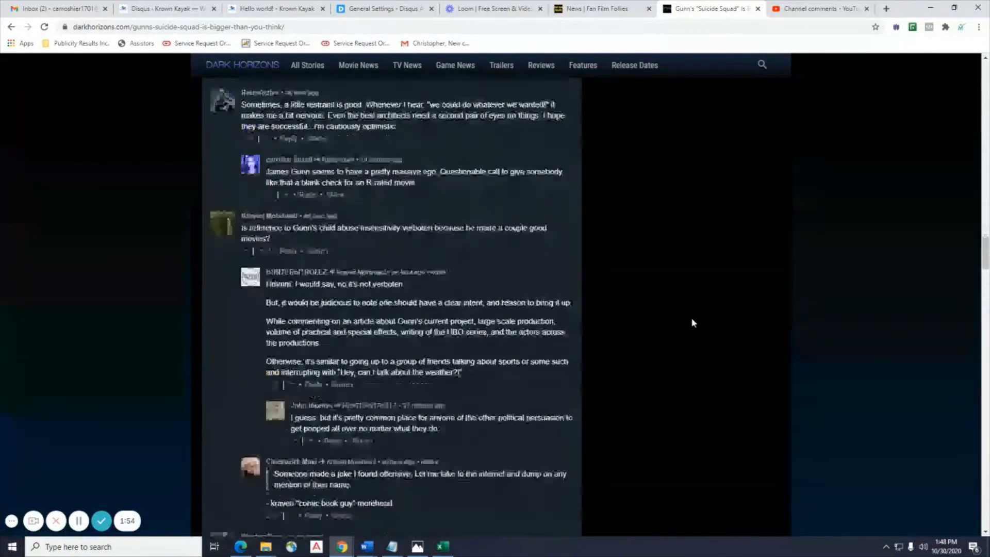
pyautogui.scroll(18, 692, 323)
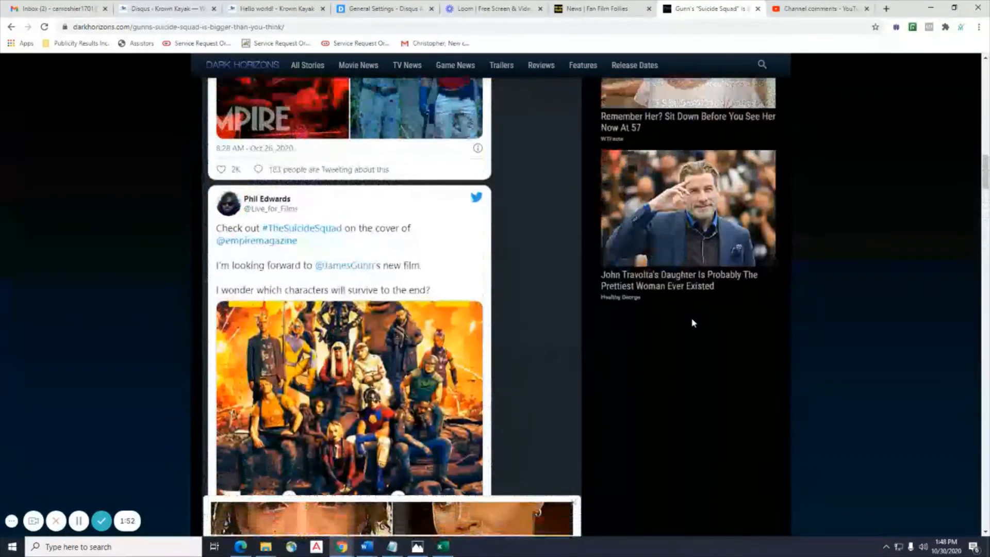
pyautogui.scroll(8, 692, 323)
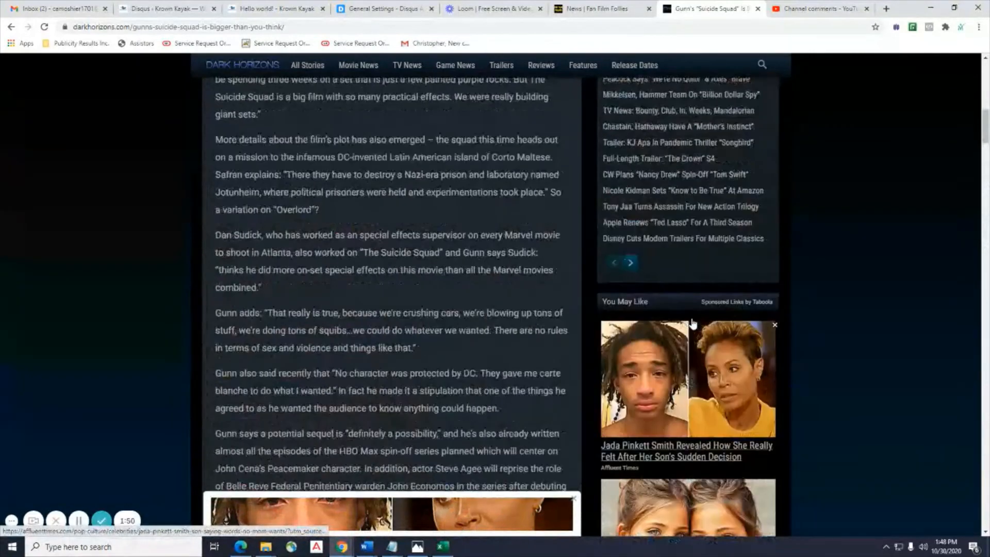
pyautogui.scroll(12, 691, 323)
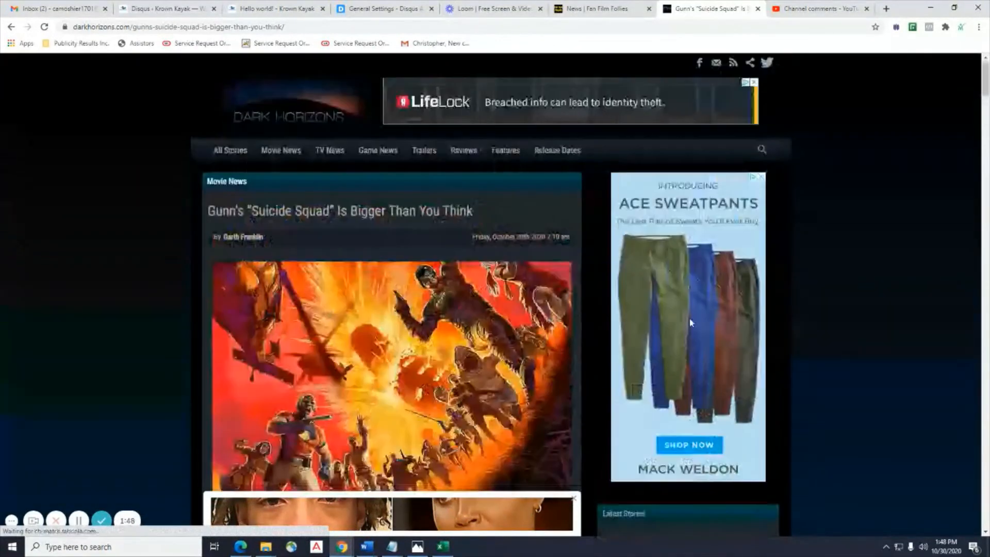